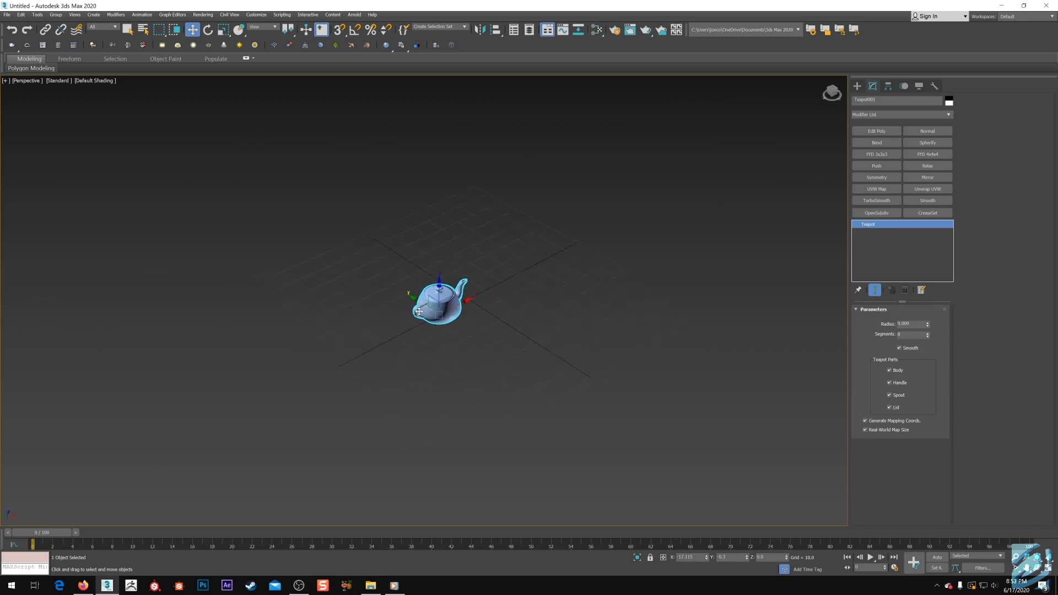
# Step: Clone the teapot in place as a Copy and move the copy away from the original along the Y axis
pyautogui.scroll(2, 502, 338)
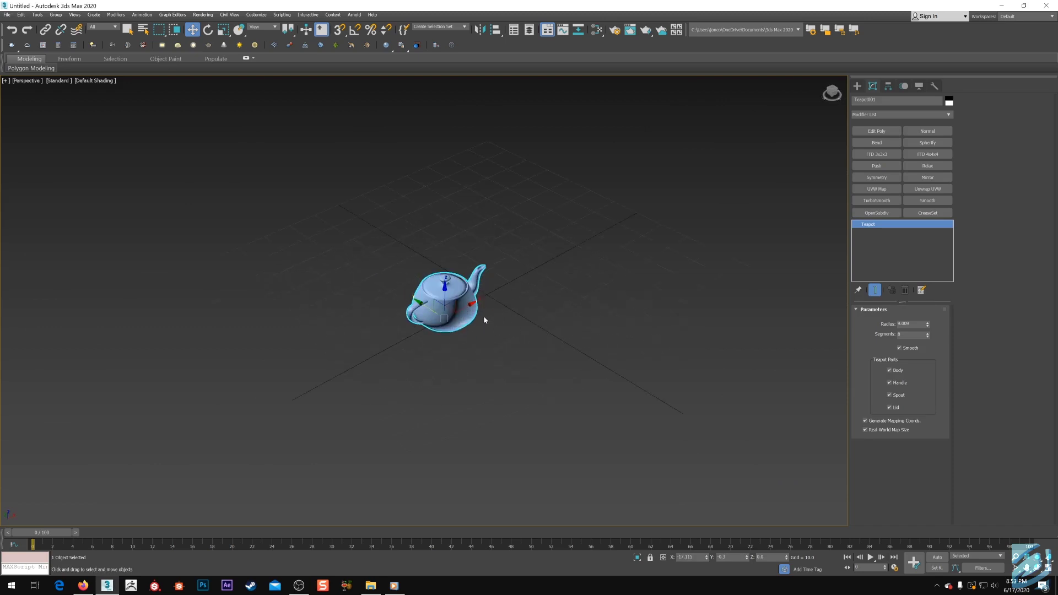
pyautogui.rightClick(484, 319)
pyautogui.click(499, 376)
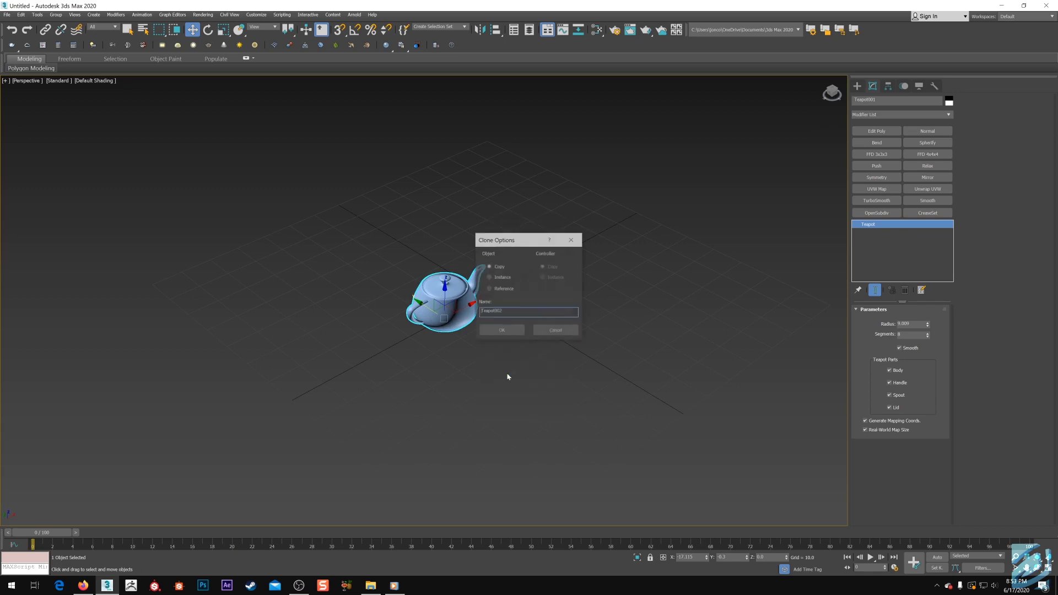
pyautogui.click(515, 331)
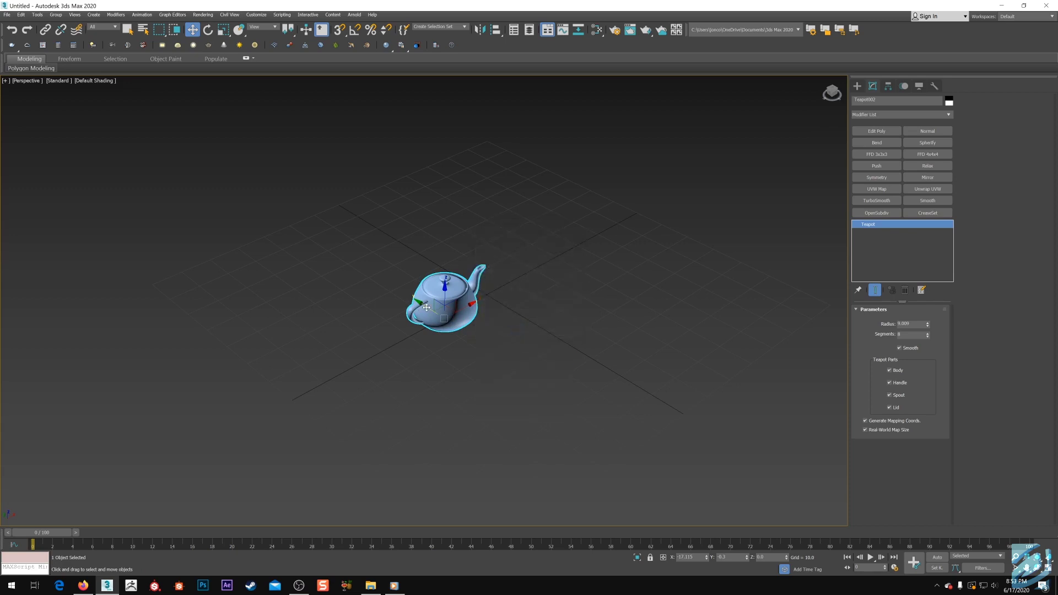
pyautogui.moveTo(426, 307); pyautogui.dragTo(484, 345)
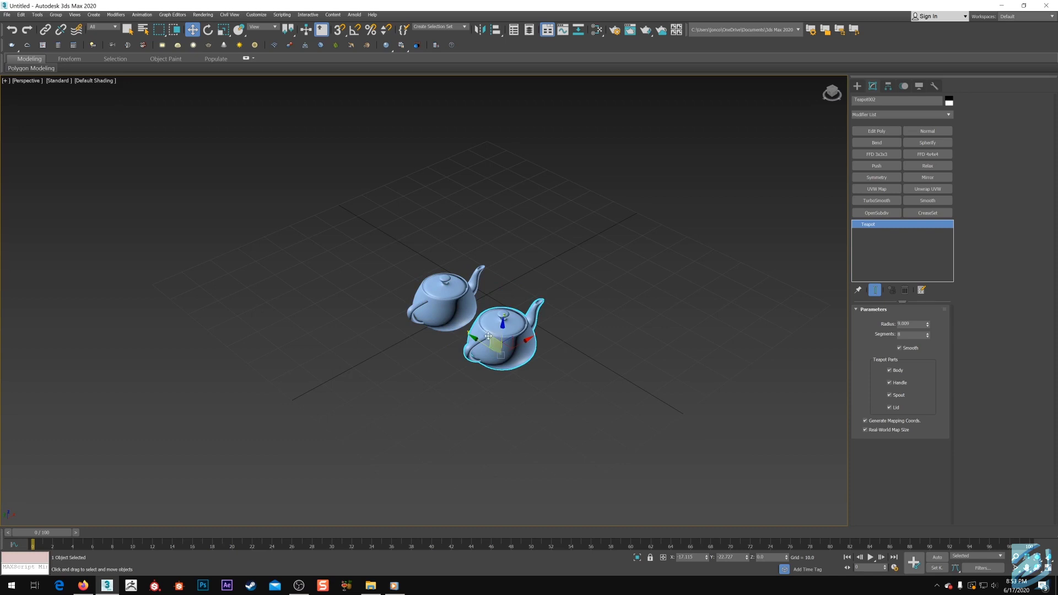
pyautogui.moveTo(476, 339)
pyautogui.mouseDown()
pyautogui.moveTo(448, 308)
pyautogui.moveTo(484, 328)
pyautogui.moveTo(481, 342)
pyautogui.mouseUp()
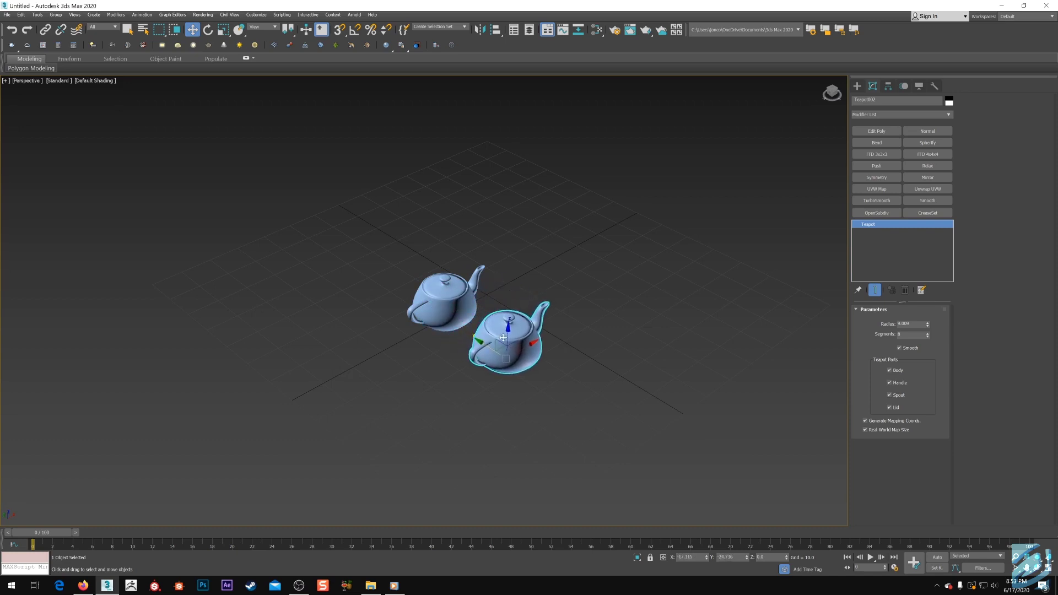
# Step: Delete the copied teapot and select the original teapot
pyautogui.keyDown('alt'); pyautogui.moveTo(632, 324); pyautogui.dragTo(543, 350, button='middle'); pyautogui.keyUp('alt')
pyautogui.press('Delete')
pyautogui.click(439, 288)
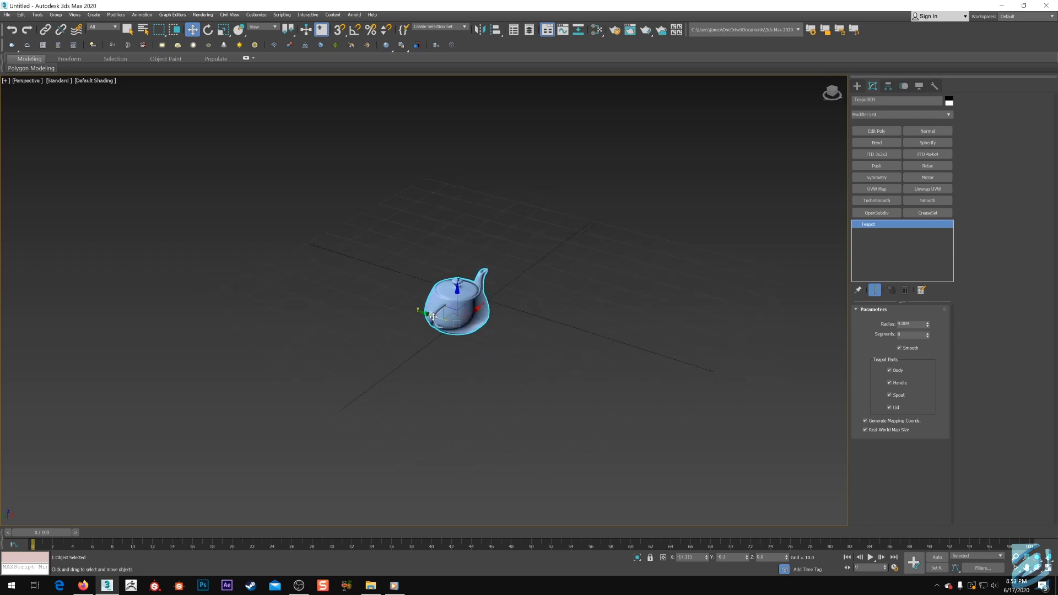
pyautogui.moveTo(433, 317)
pyautogui.keyDown('shift'); pyautogui.mouseDown()
pyautogui.moveTo(510, 320)
pyautogui.moveTo(518, 356)
pyautogui.mouseUp(); pyautogui.keyUp('shift')
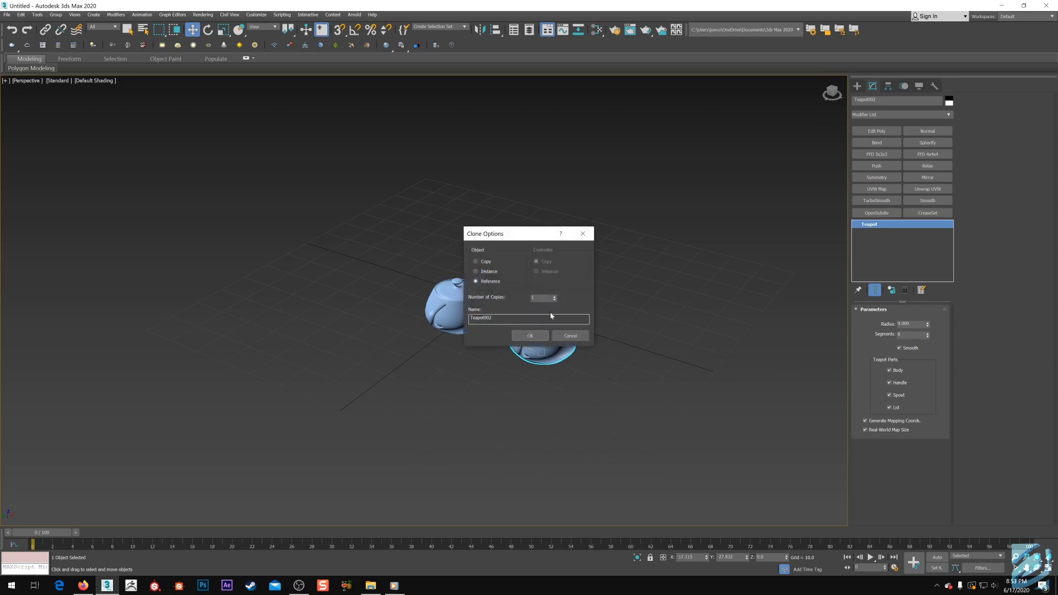
pyautogui.click(570, 335)
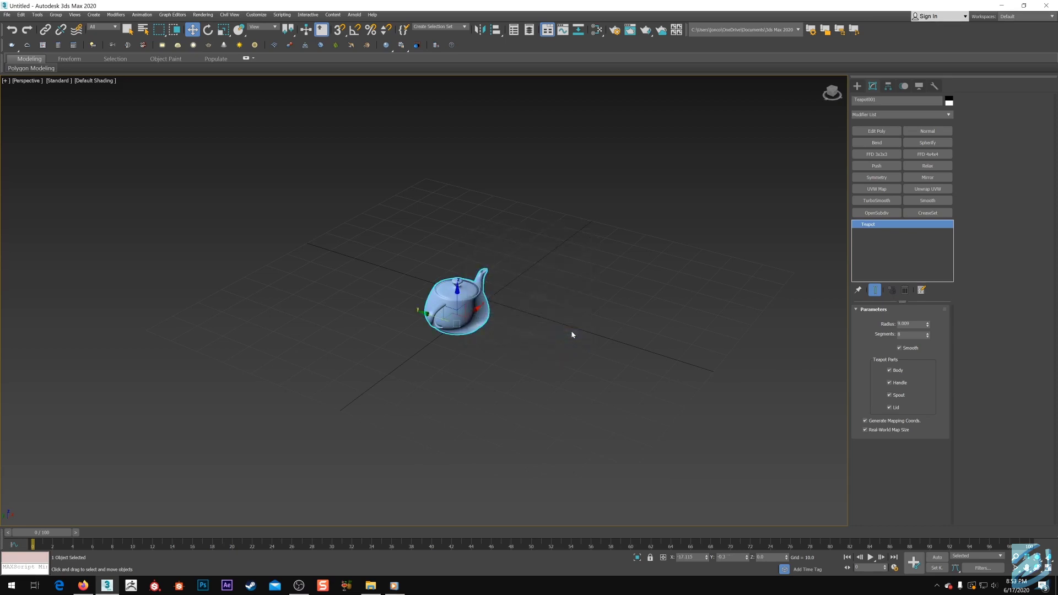
pyautogui.keyDown('alt'); pyautogui.moveTo(496, 319); pyautogui.dragTo(520, 318, button='middle'); pyautogui.keyUp('alt')
pyautogui.press('r')
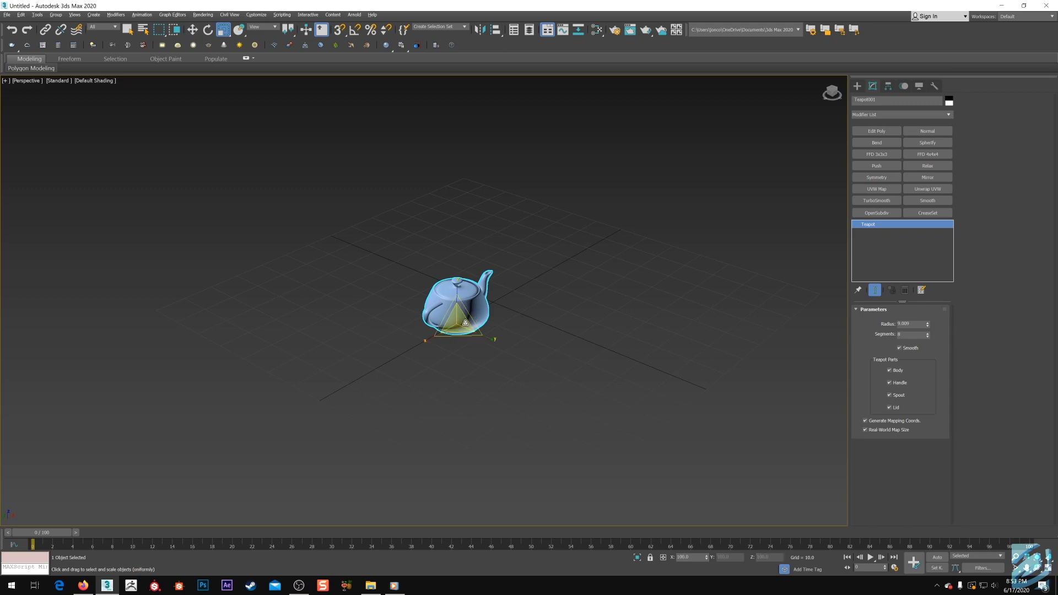
pyautogui.keyDown('shift'); pyautogui.moveTo(463, 323); pyautogui.dragTo(524, 335); pyautogui.keyUp('shift')
pyautogui.press('Escape')
pyautogui.press('e')
pyautogui.keyDown('shift'); pyautogui.moveTo(454, 339); pyautogui.dragTo(518, 333); pyautogui.keyUp('shift')
pyautogui.click(570, 335)
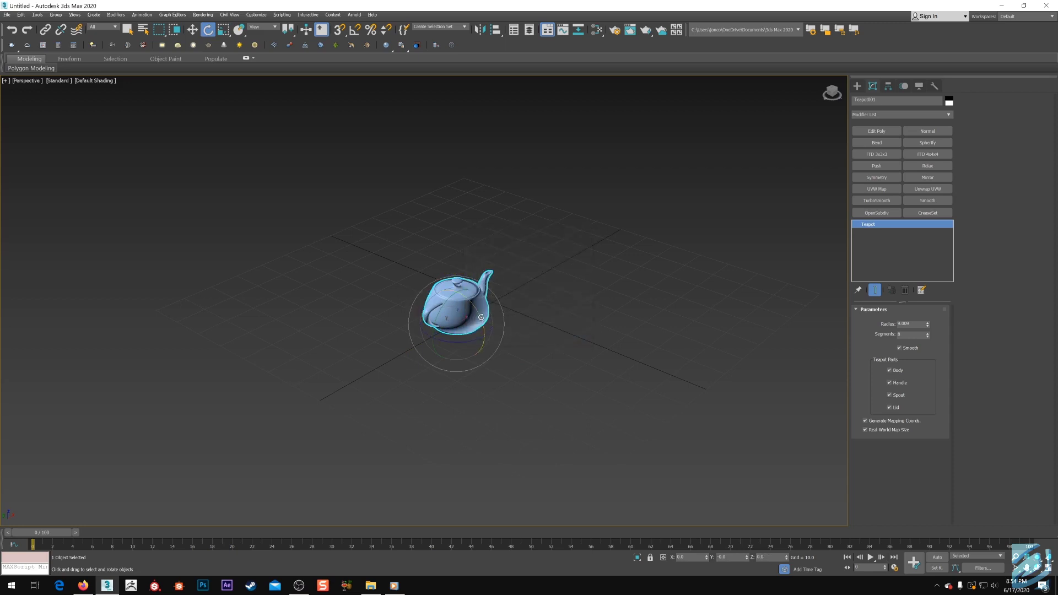
pyautogui.press('w')
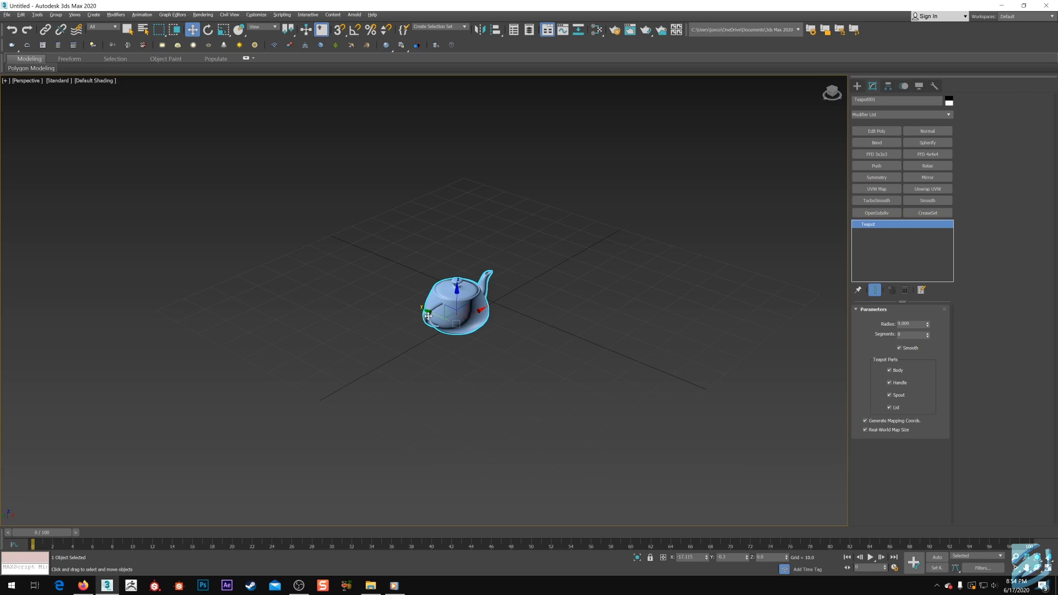
pyautogui.keyDown('shift'); pyautogui.moveTo(428, 315); pyautogui.dragTo(481, 339); pyautogui.keyUp('shift')
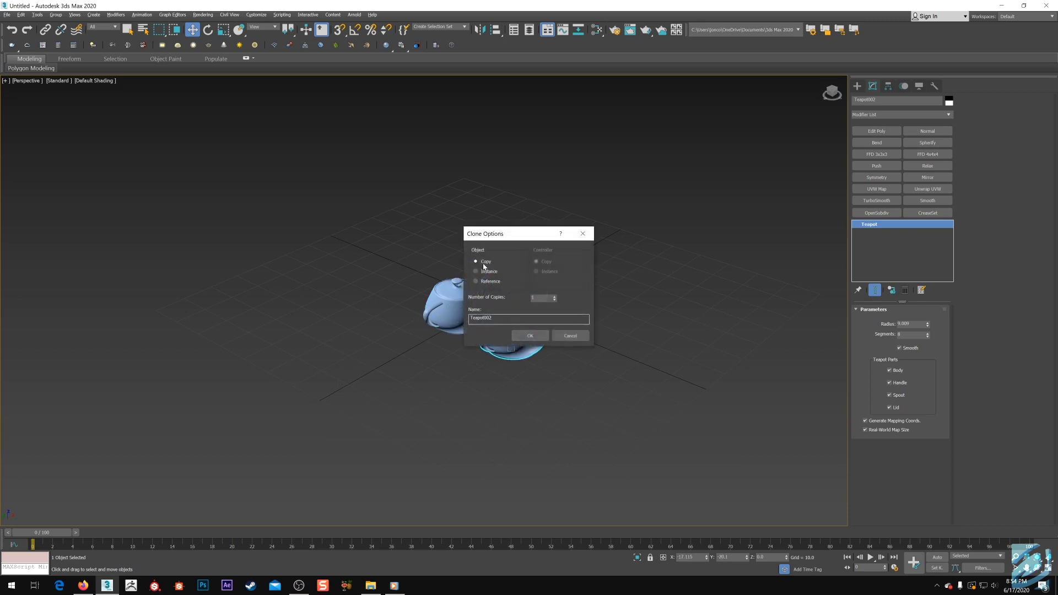
pyautogui.moveTo(495, 238); pyautogui.dragTo(526, 238)
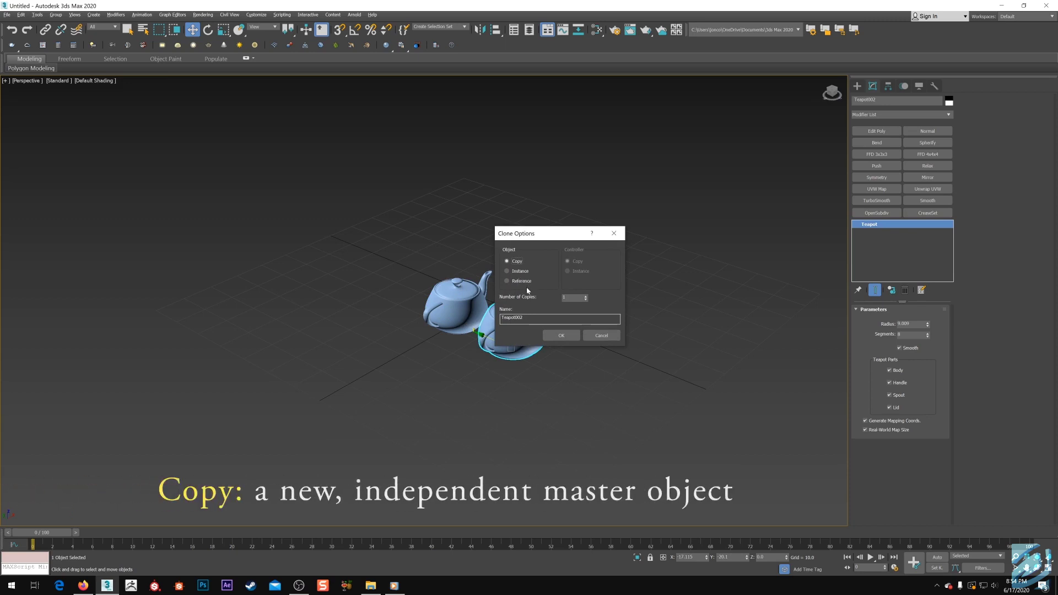
pyautogui.click(601, 338)
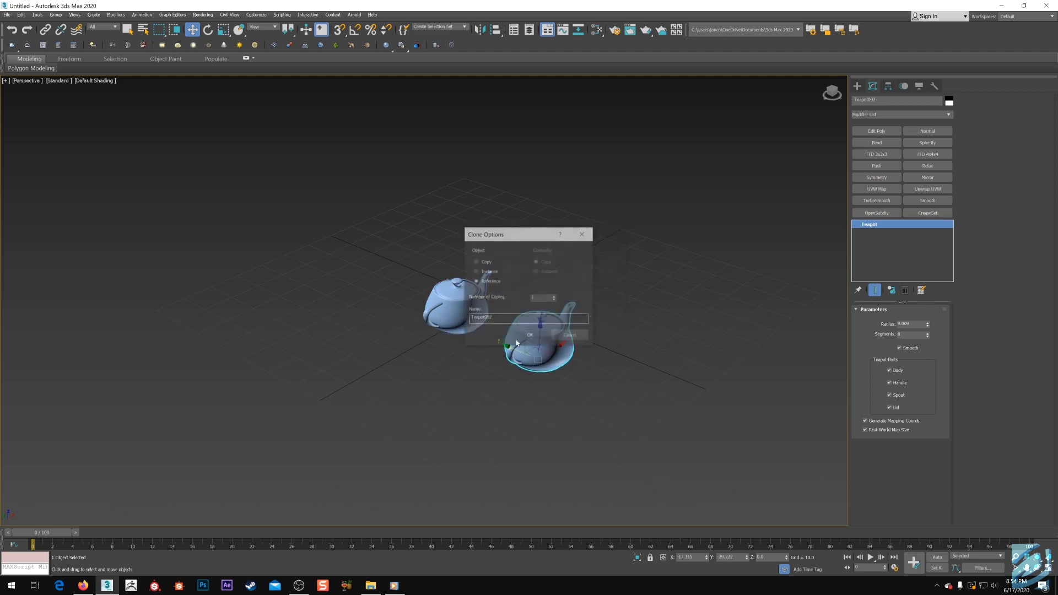
# Step: Clone the teapot along the Y axis as an independent Copy and apply a Symmetry modifier to the copy
pyautogui.click(479, 262)
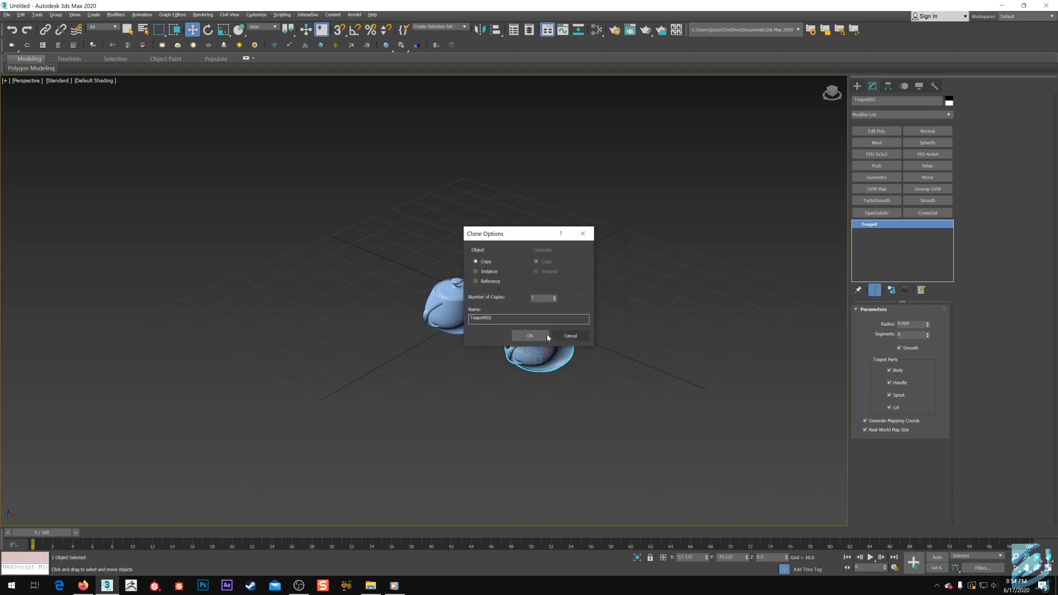
pyautogui.click(541, 338)
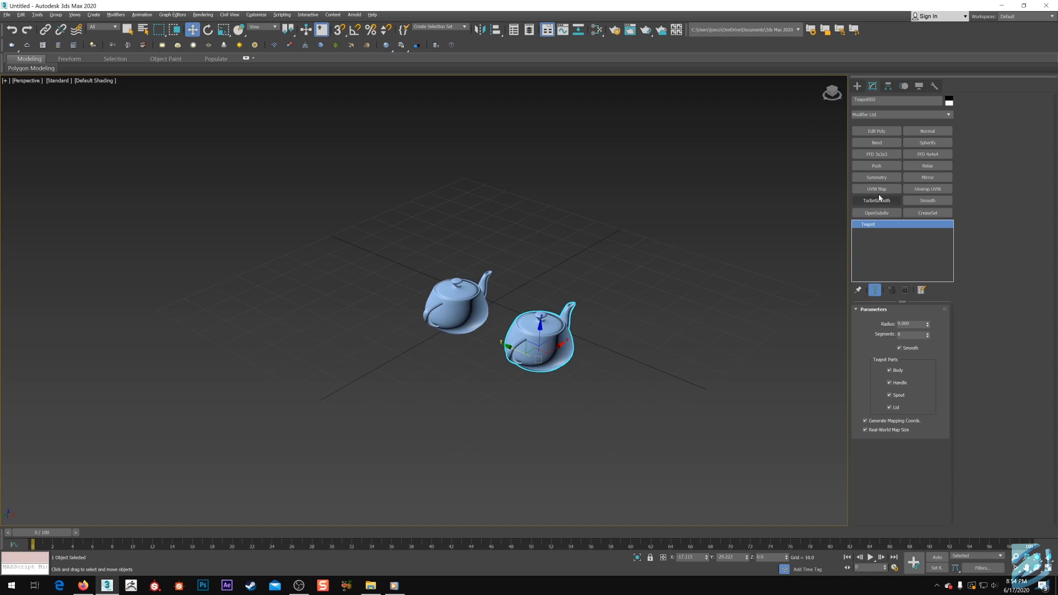
pyautogui.click(877, 178)
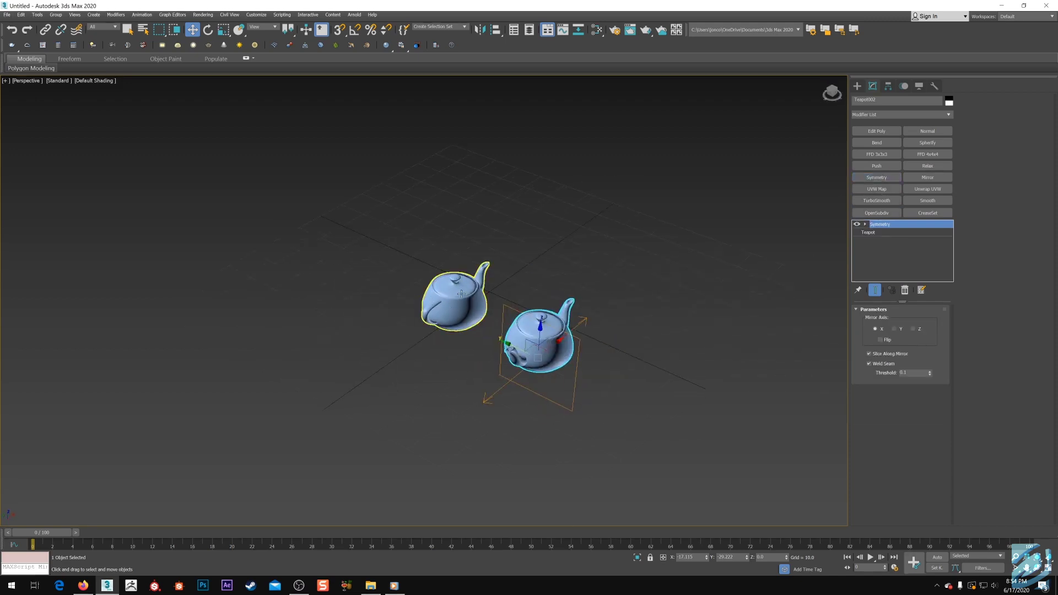
pyautogui.keyDown('alt'); pyautogui.moveTo(458, 291); pyautogui.dragTo(543, 349, button='middle'); pyautogui.keyUp('alt')
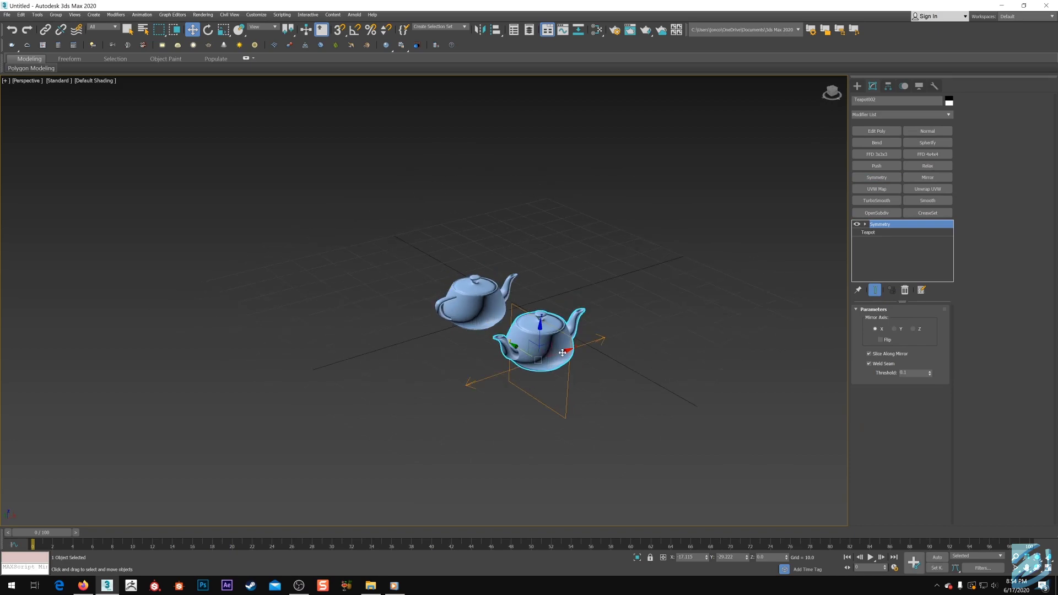
# Step: Delete the teapot copy that has the Symmetry modifier and reselect the original
pyautogui.press('Delete')
pyautogui.click(495, 314)
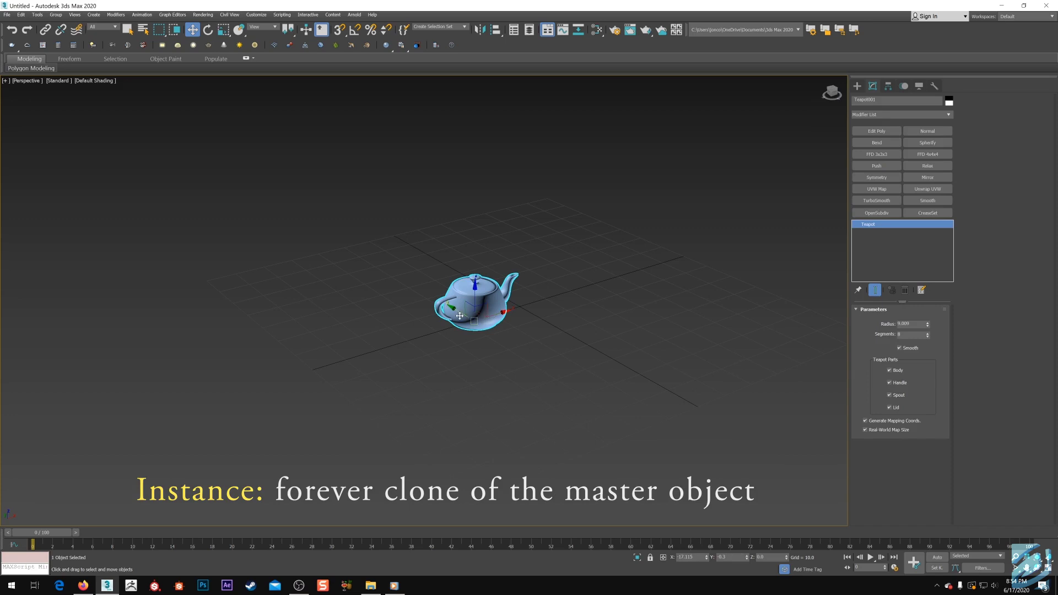
# Step: Clone the original teapot along the Y axis as a single Instance
pyautogui.keyDown('alt'); pyautogui.moveTo(460, 317); pyautogui.dragTo(450, 310, button='middle'); pyautogui.keyUp('alt')
pyautogui.moveTo(450, 310)
pyautogui.keyDown('shift'); pyautogui.mouseDown()
pyautogui.moveTo(510, 326)
pyautogui.moveTo(527, 350)
pyautogui.mouseUp(); pyautogui.keyUp('shift')
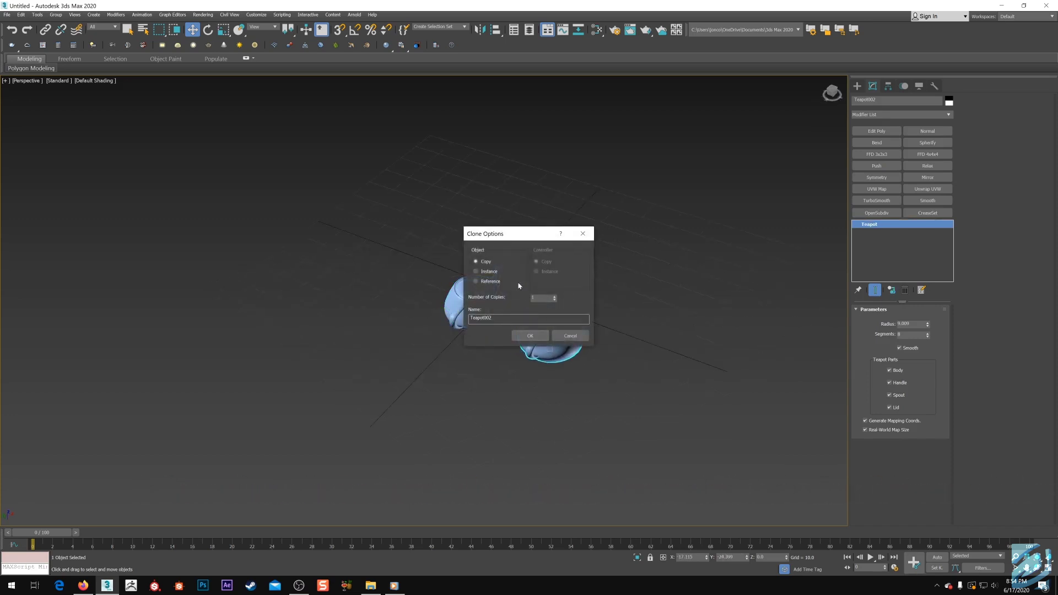
pyautogui.click(540, 333)
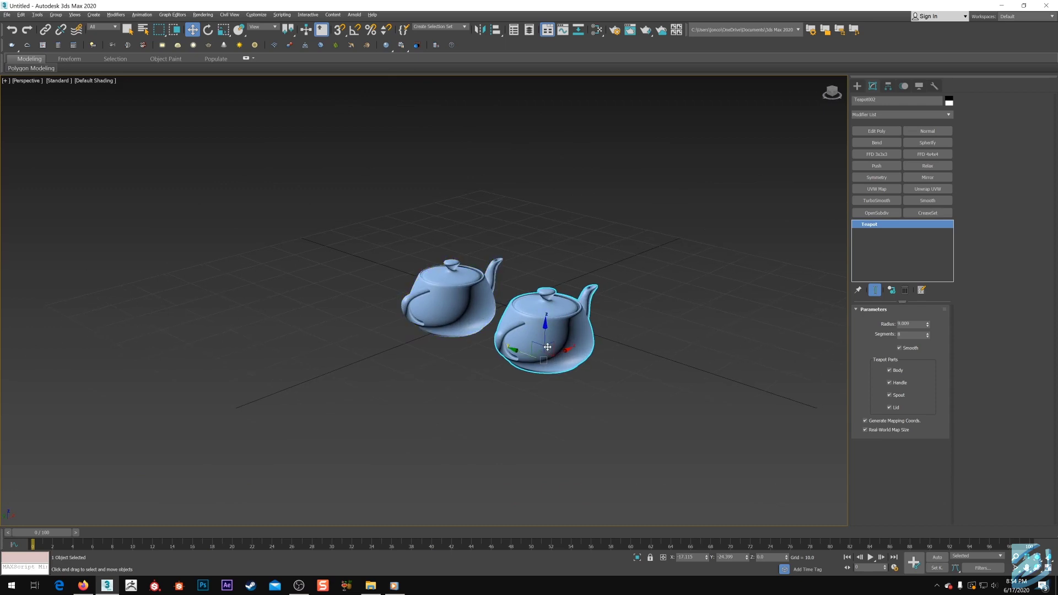
# Step: Add a Bend modifier to the instanced teapot and set its bend angle to about 98.5 degrees
pyautogui.moveTo(617, 364); pyautogui.dragTo(537, 353, button='middle')
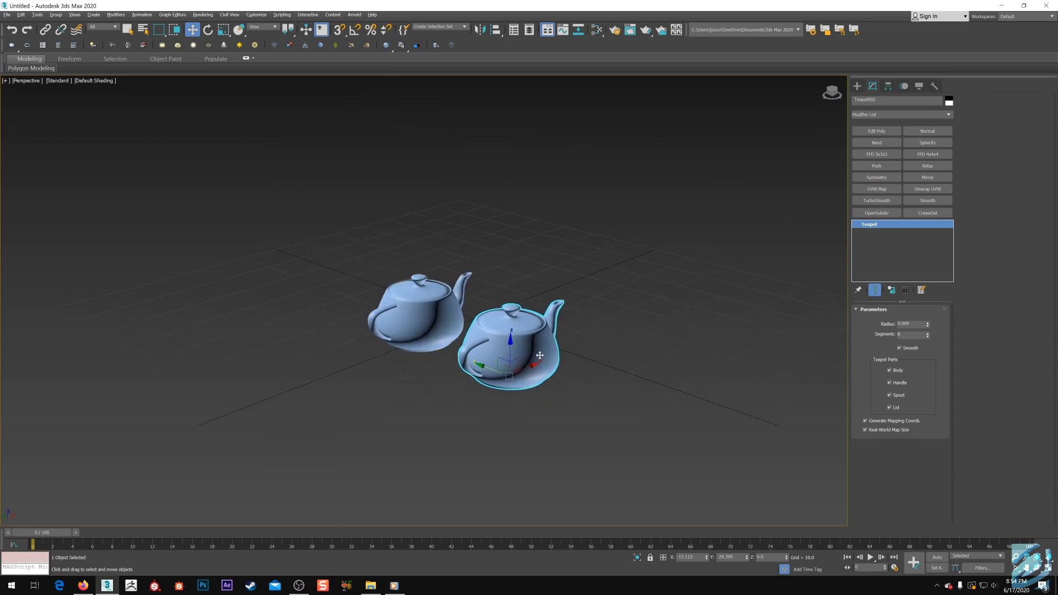
pyautogui.moveTo(652, 356); pyautogui.dragTo(637, 358, button='middle')
pyautogui.click(878, 143)
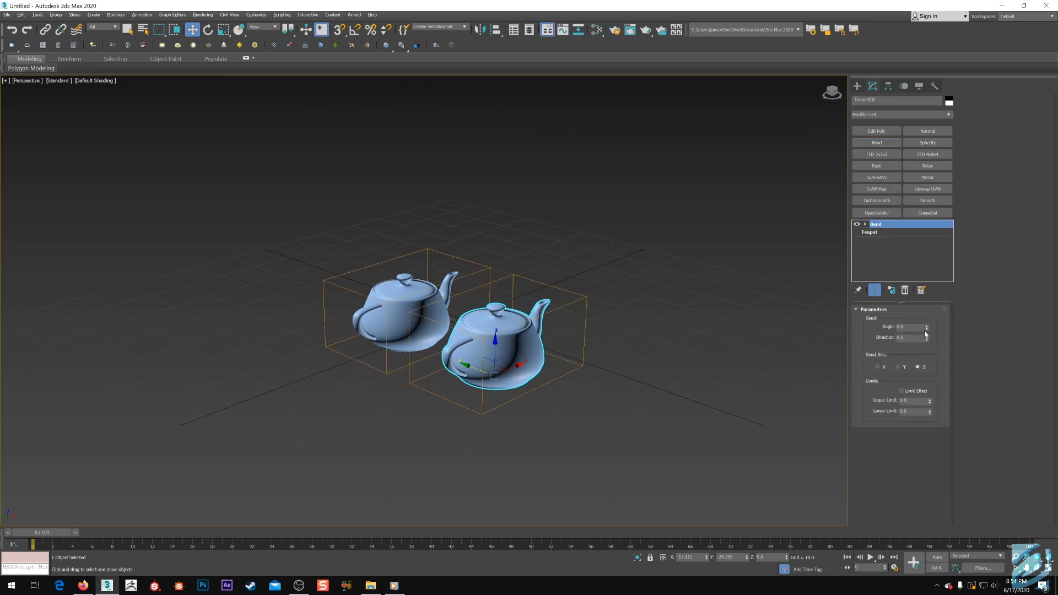
pyautogui.moveTo(926, 328); pyautogui.dragTo(926, 302)
pyautogui.keyDown('alt'); pyautogui.moveTo(518, 325); pyautogui.dragTo(516, 358, button='middle'); pyautogui.keyUp('alt')
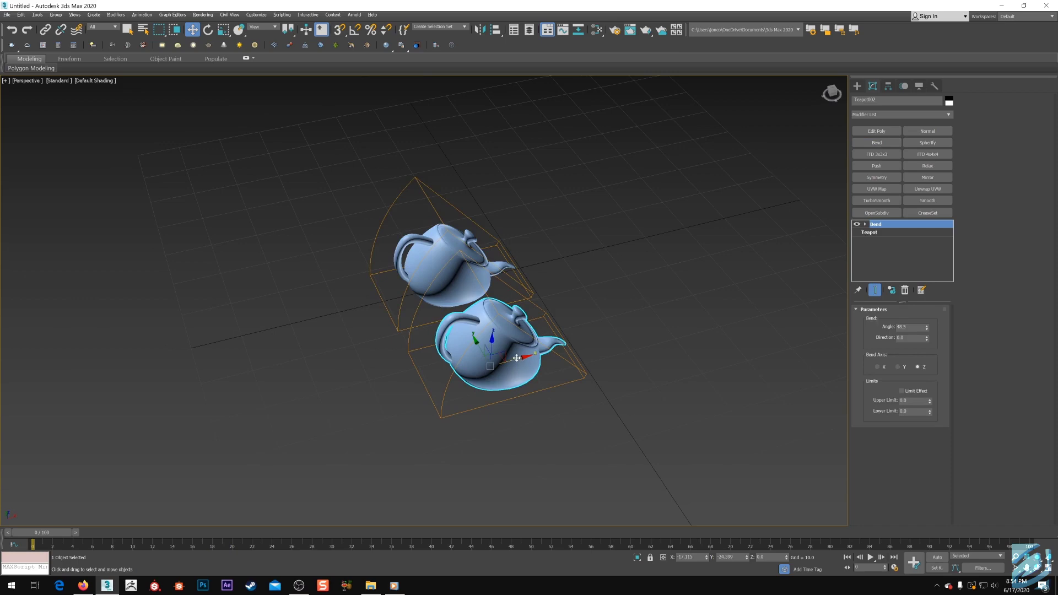
# Step: Clone the bent teapot along the X axis as four Instances to form a row
pyautogui.keyDown('shift'); pyautogui.moveTo(516, 358); pyautogui.dragTo(650, 322); pyautogui.keyUp('shift')
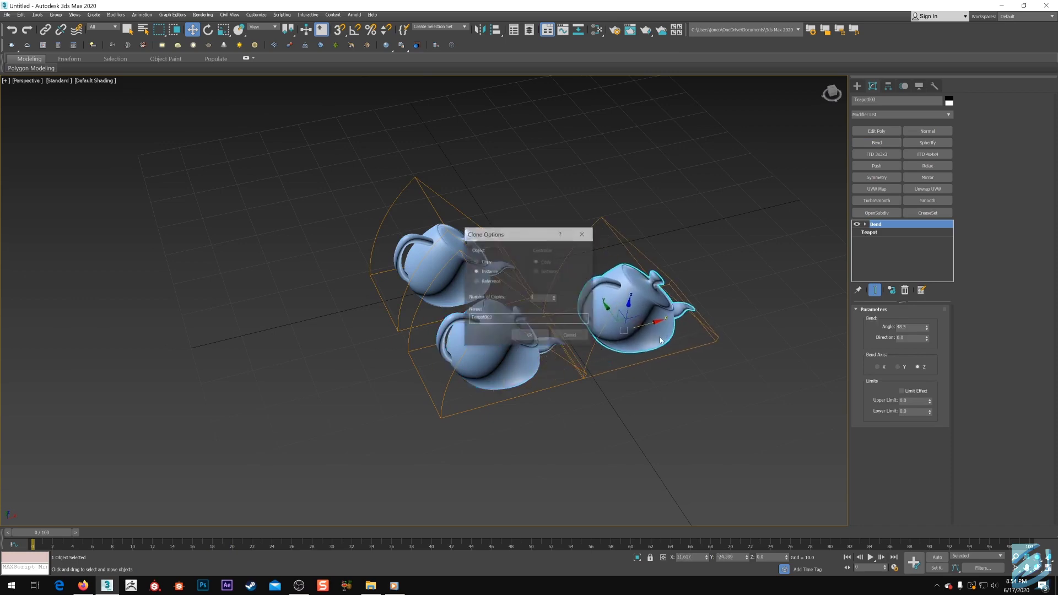
pyautogui.click(555, 297)
pyautogui.click(555, 296)
pyautogui.click(530, 335)
pyautogui.scroll(-5, 537, 352)
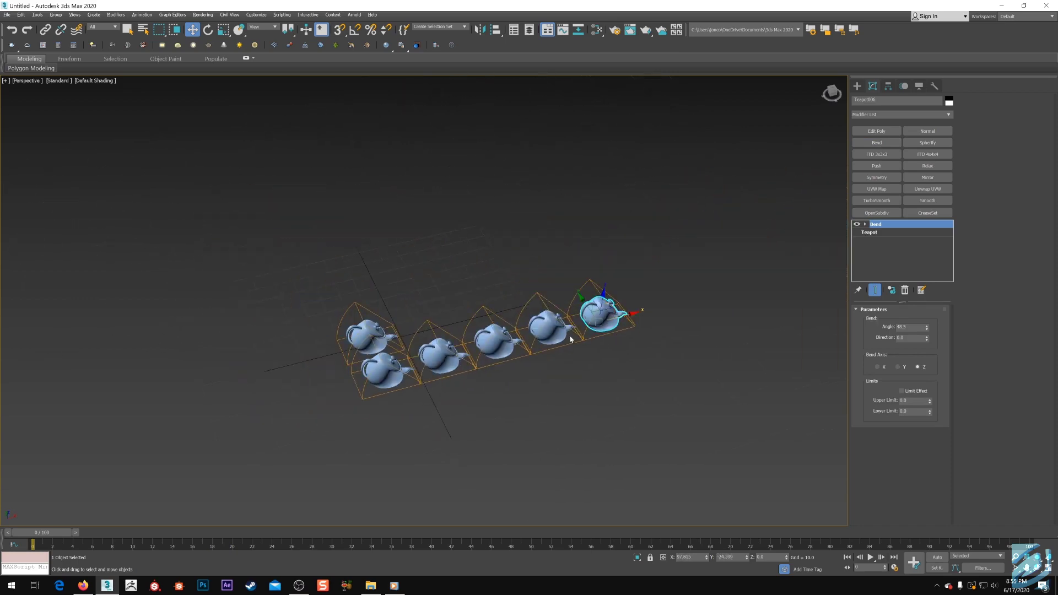
# Step: Add a Push modifier to the last teapot instance in the row and set its push value to about 0.9
pyautogui.click(876, 165)
pyautogui.moveTo(935, 323); pyautogui.dragTo(935, 300)
pyautogui.keyDown('alt'); pyautogui.moveTo(689, 391); pyautogui.dragTo(558, 367, button='middle'); pyautogui.keyUp('alt')
pyautogui.click(543, 334)
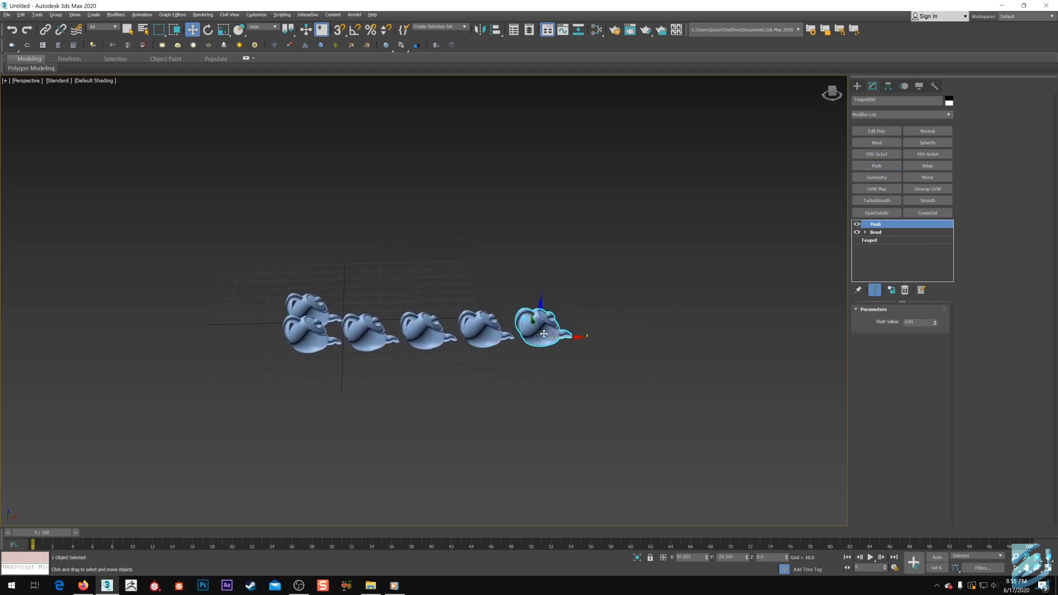
# Step: Convert the last teapot in the row to an Editable Poly and compare its modifier stack with the neighboring instance's
pyautogui.scroll(3, 584, 355)
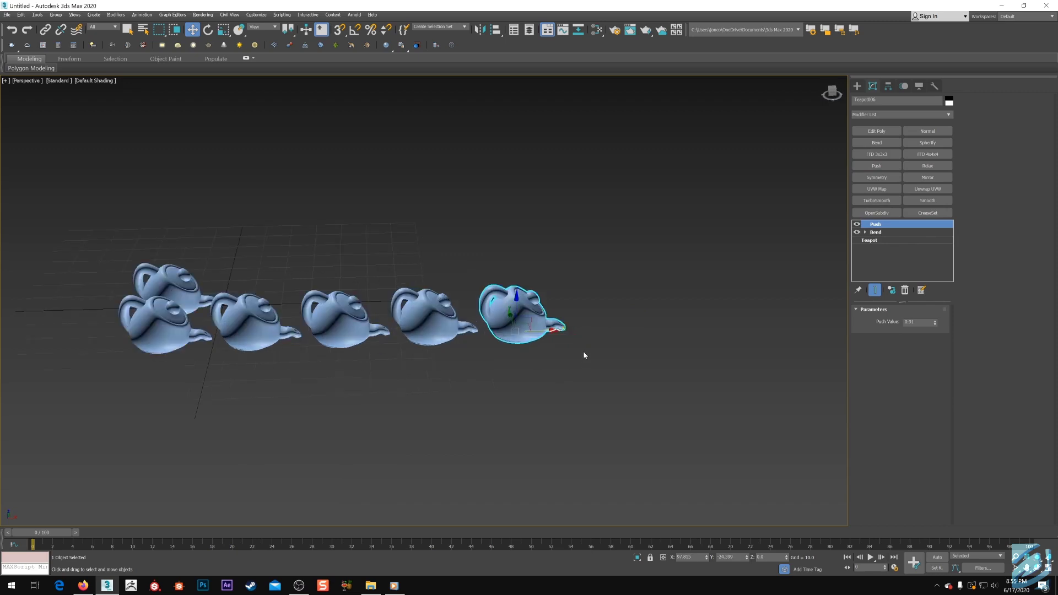
pyautogui.keyDown('alt'); pyautogui.moveTo(585, 355); pyautogui.dragTo(551, 353, button='middle'); pyautogui.keyUp('alt')
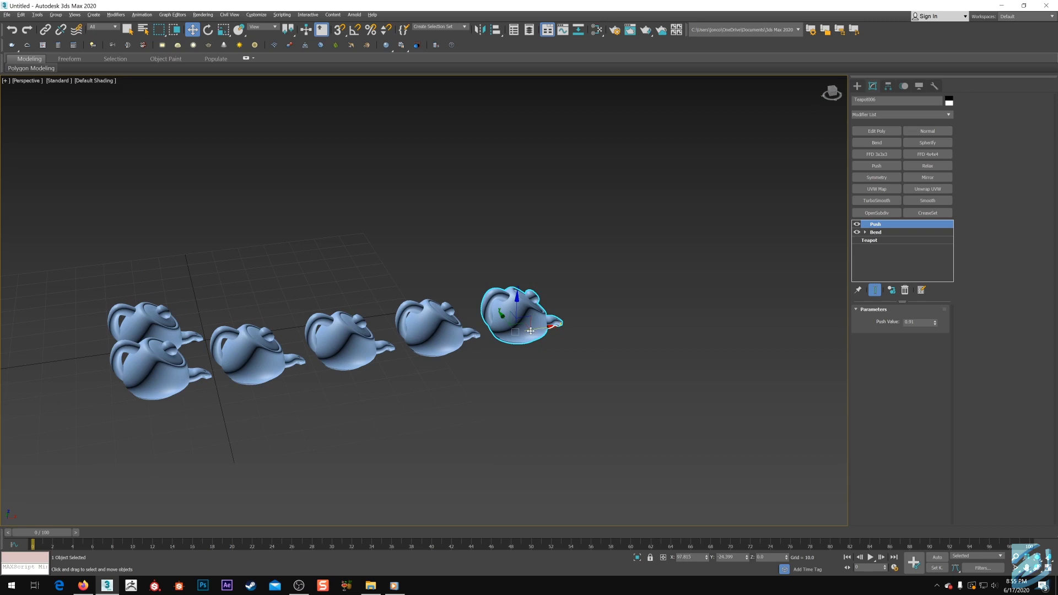
pyautogui.rightClick(543, 334)
pyautogui.moveTo(588, 435)
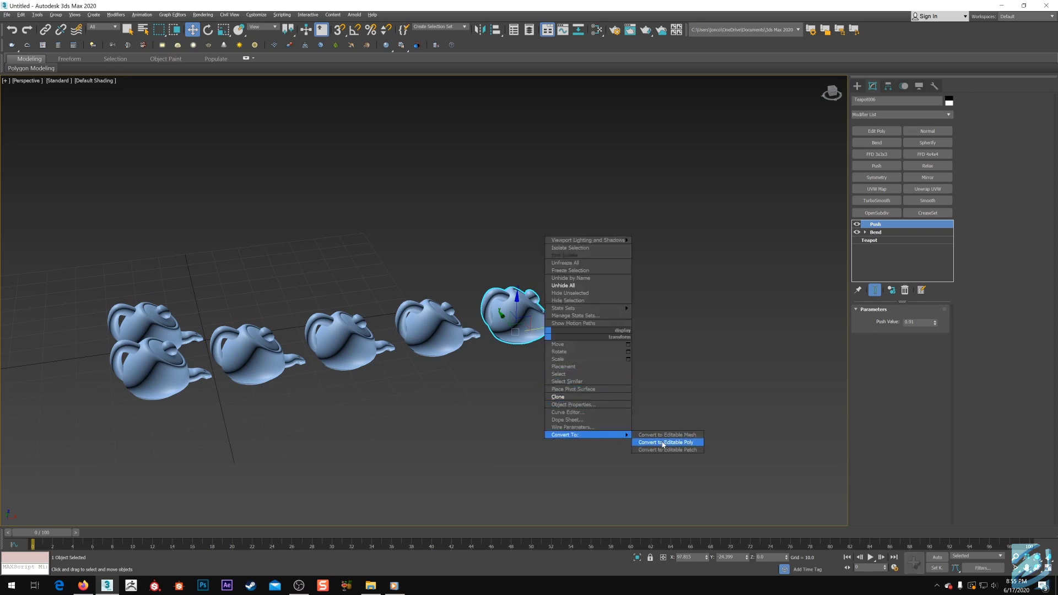
pyautogui.click(664, 443)
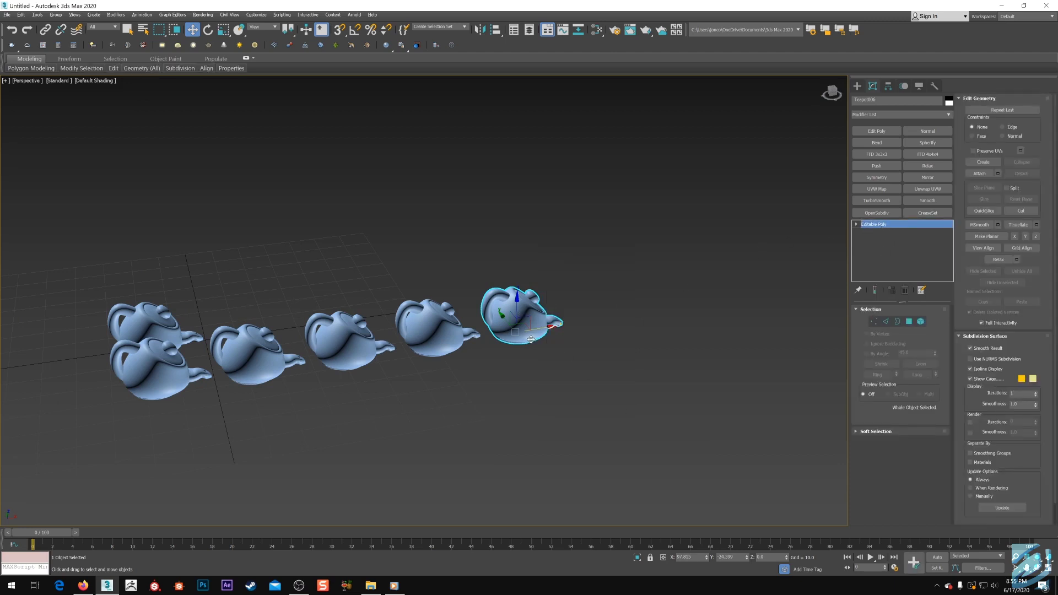
pyautogui.click(455, 339)
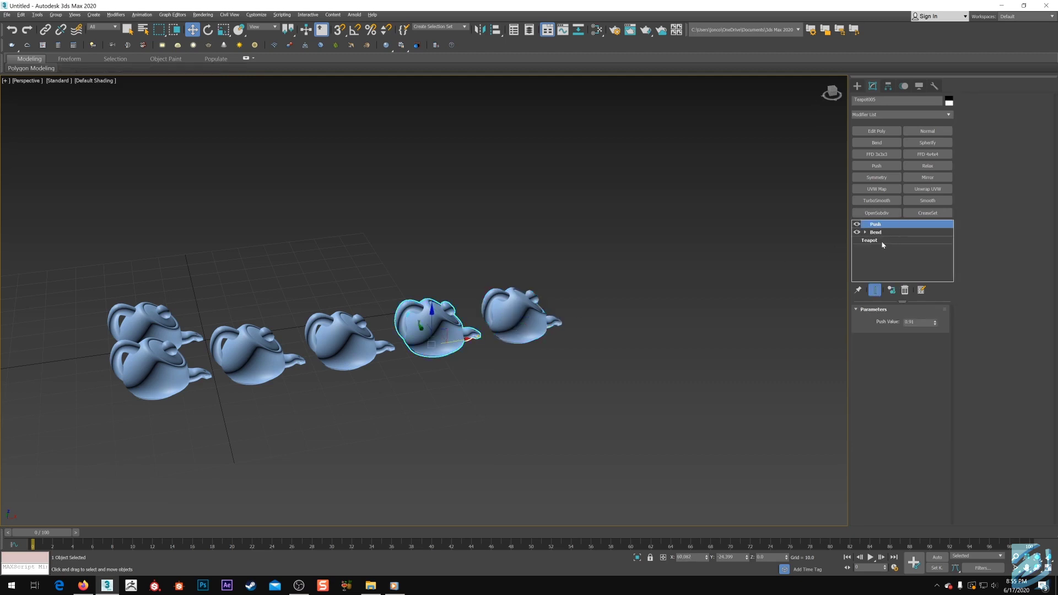
pyautogui.hotkey('ctrl', 'z')
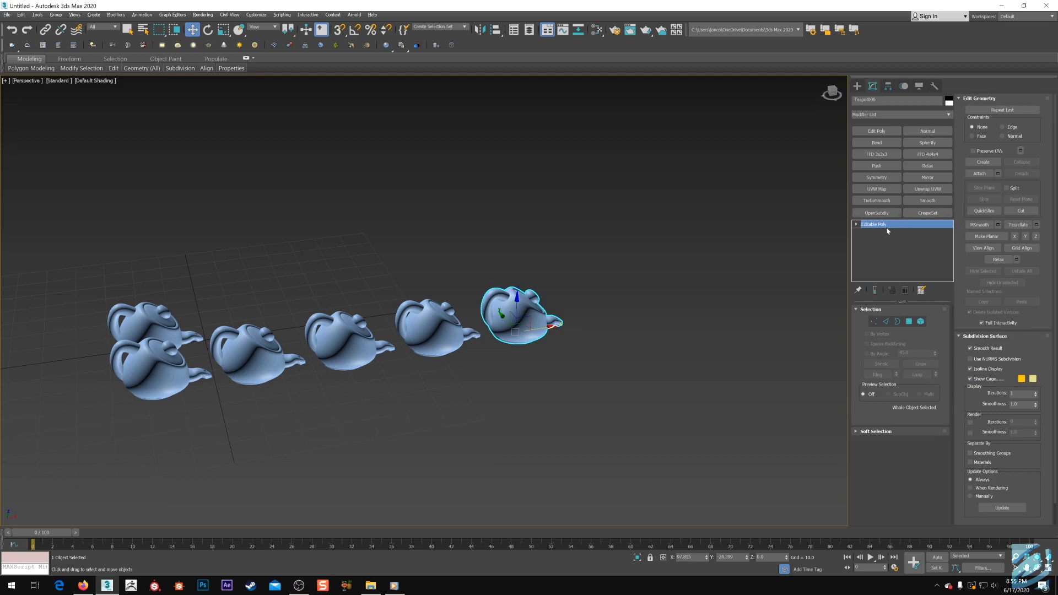
# Step: Apply a Symmetry modifier to the Editable Poly teapot and move it along the X axis away from the row
pyautogui.click(880, 183)
pyautogui.keyDown('alt'); pyautogui.moveTo(579, 307); pyautogui.dragTo(537, 329, button='middle'); pyautogui.keyUp('alt')
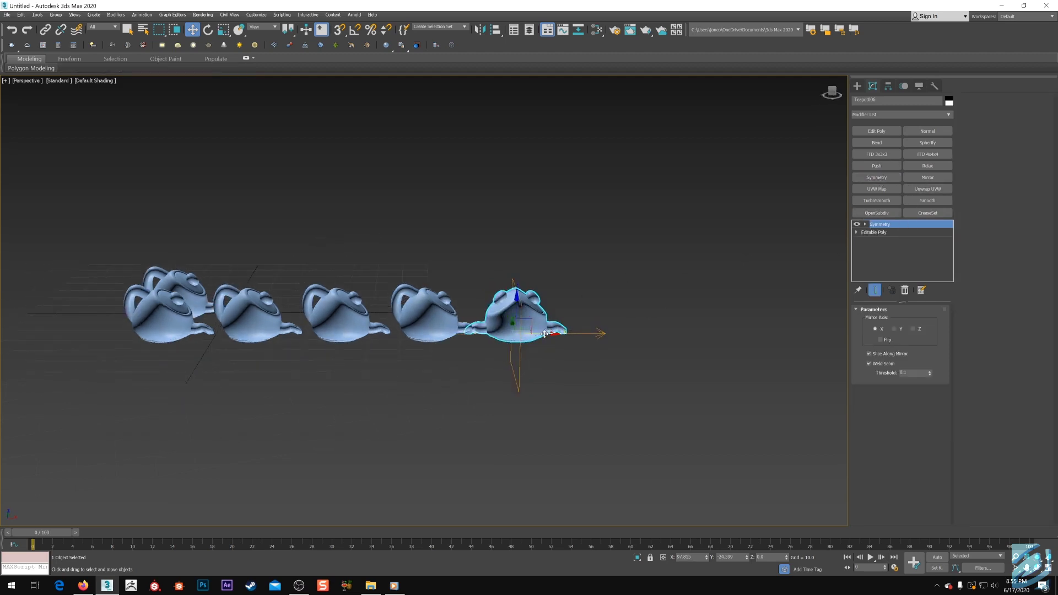
pyautogui.moveTo(544, 334); pyautogui.dragTo(584, 333)
pyautogui.click(462, 317)
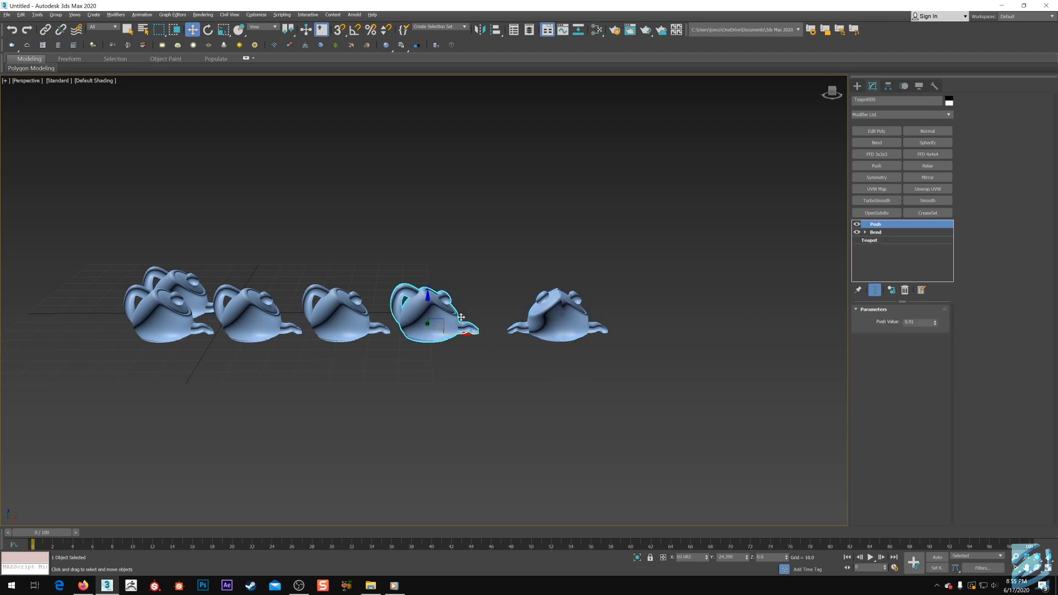
# Step: Collapse the last teapot instance's stack down from the Push modifier and add an FFD 3x3x3 modifier
pyautogui.rightClick(876, 228)
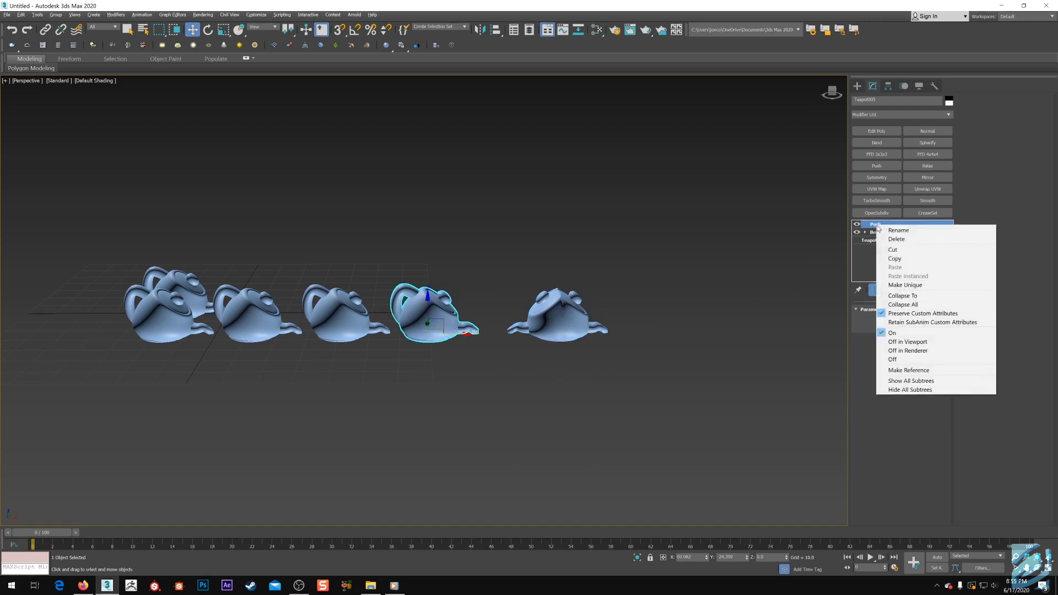
pyautogui.click(913, 296)
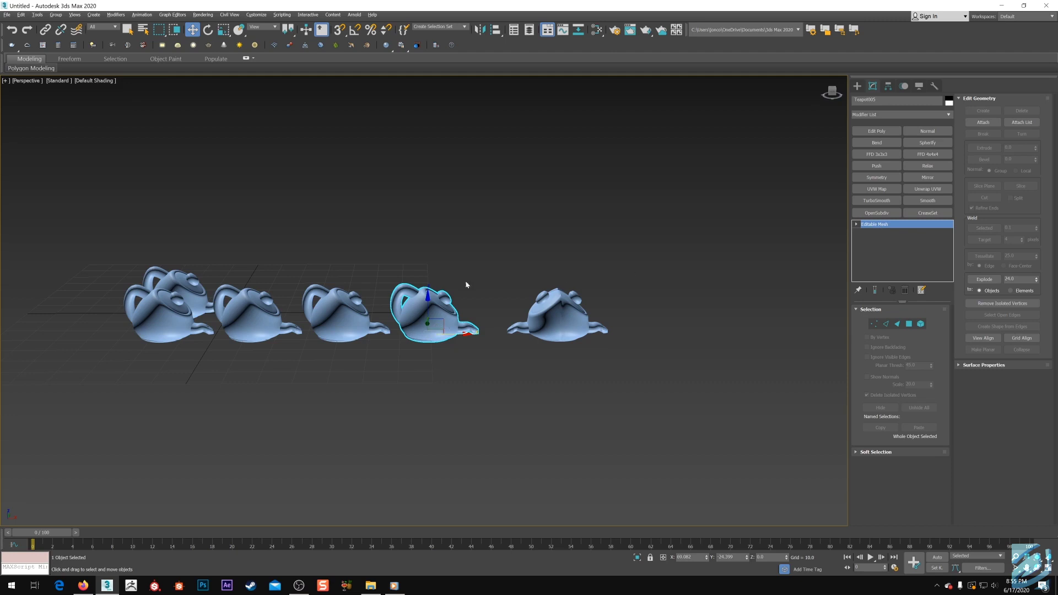
pyautogui.click(873, 154)
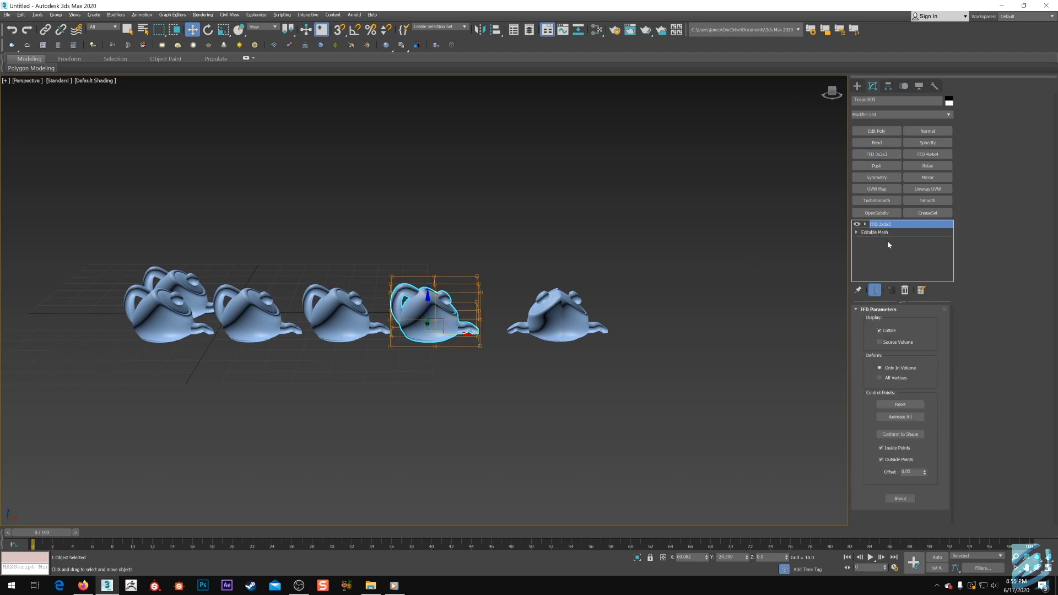
pyautogui.click(865, 224)
pyautogui.click(882, 234)
pyautogui.press('1')
pyautogui.moveTo(510, 243); pyautogui.dragTo(470, 289)
pyautogui.keyDown('alt'); pyautogui.moveTo(479, 301); pyautogui.dragTo(498, 280, button='middle'); pyautogui.keyUp('alt')
pyautogui.hotkey('ctrl', 'z')
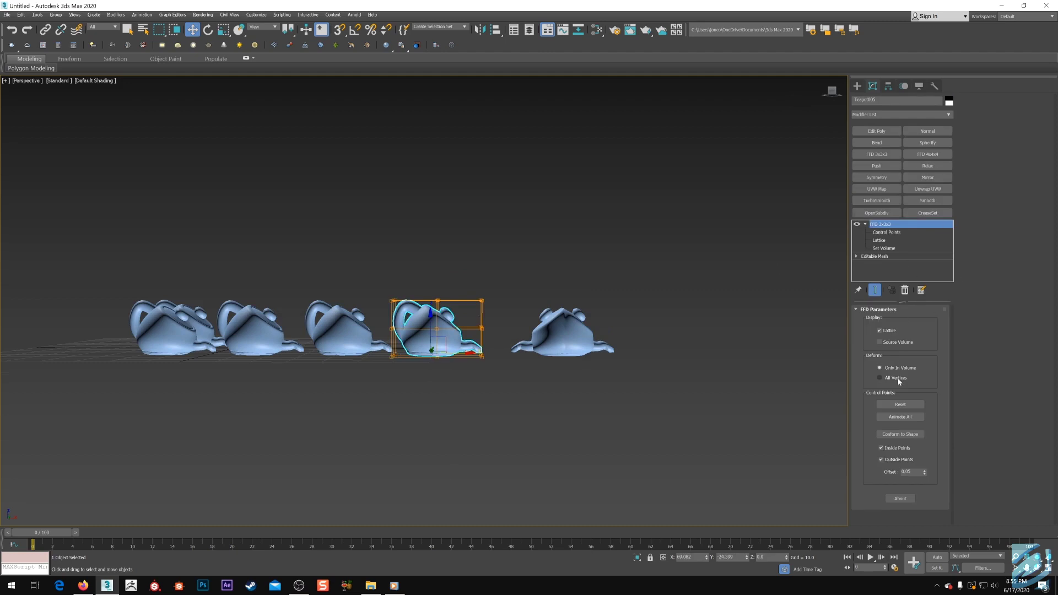
# Step: Raise the upper middle and spout-side FFD control points of the collapsed teapot along the Z axis
pyautogui.click(885, 232)
pyautogui.click(459, 299)
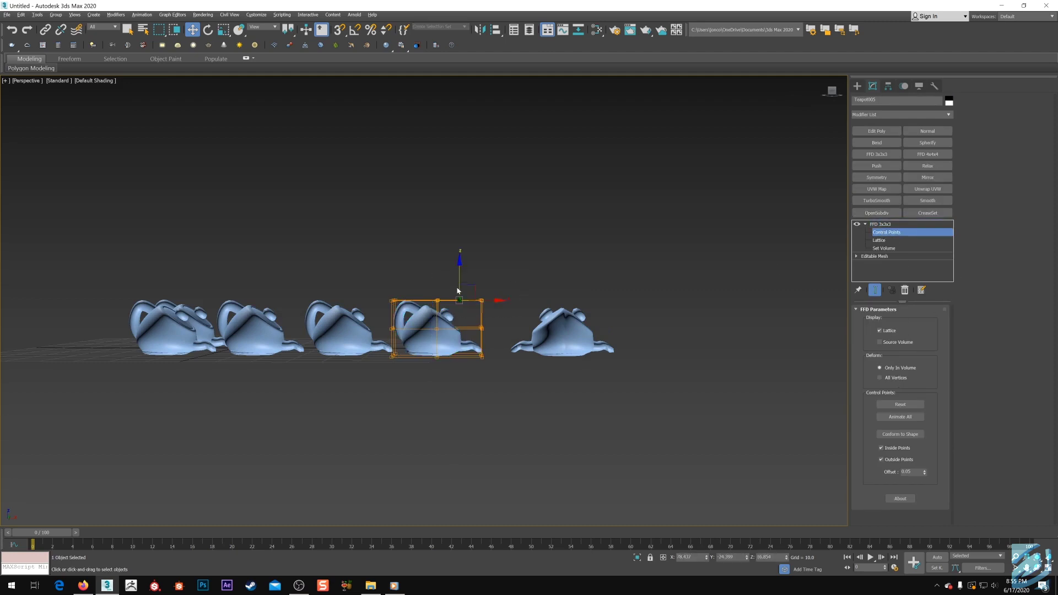
pyautogui.moveTo(457, 290); pyautogui.dragTo(459, 262)
pyautogui.keyDown('alt'); pyautogui.moveTo(495, 275); pyautogui.dragTo(596, 314, button='middle'); pyautogui.keyUp('alt')
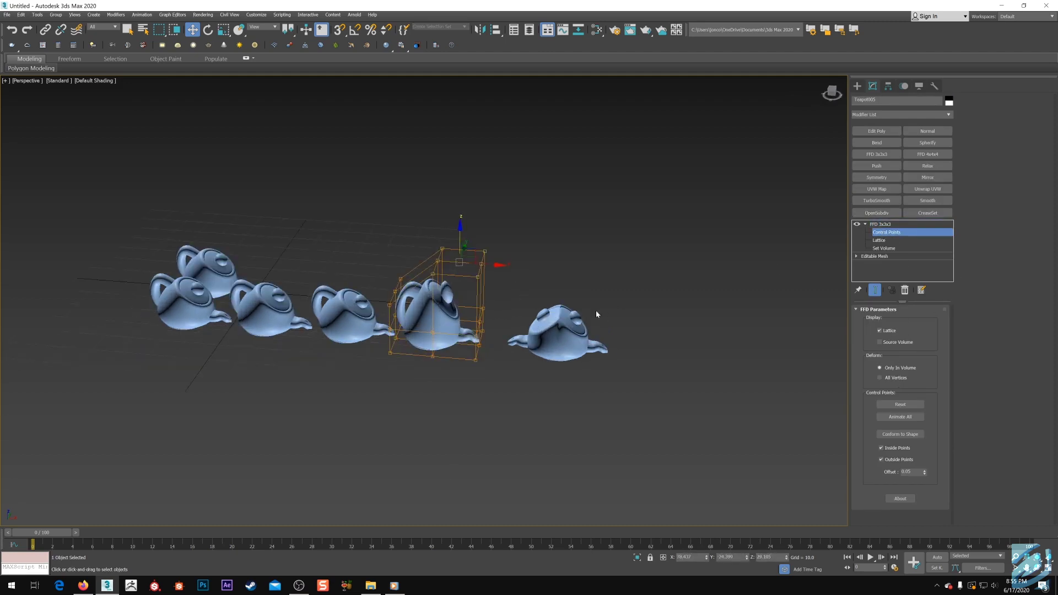
pyautogui.click(909, 226)
# Step: Delete all the teapots except the rear original one
pyautogui.scroll(-3, 562, 353)
pyautogui.keyDown('alt'); pyautogui.moveTo(477, 372); pyautogui.dragTo(537, 363, button='middle'); pyautogui.keyUp('alt')
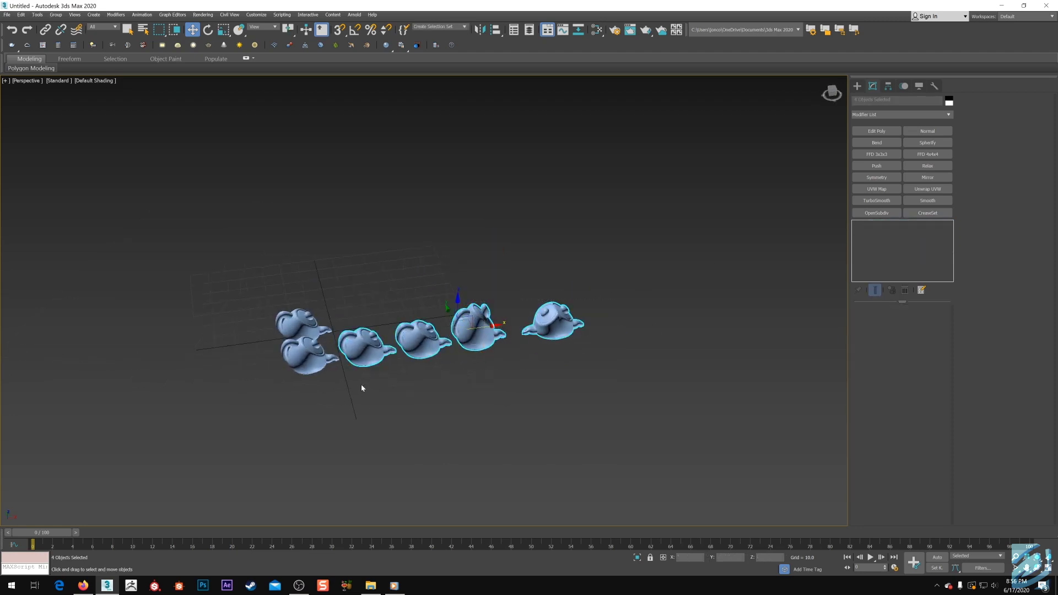
pyautogui.press('Delete')
# Step: Remove the Push and Bend modifiers from the remaining teapot
pyautogui.click(313, 344)
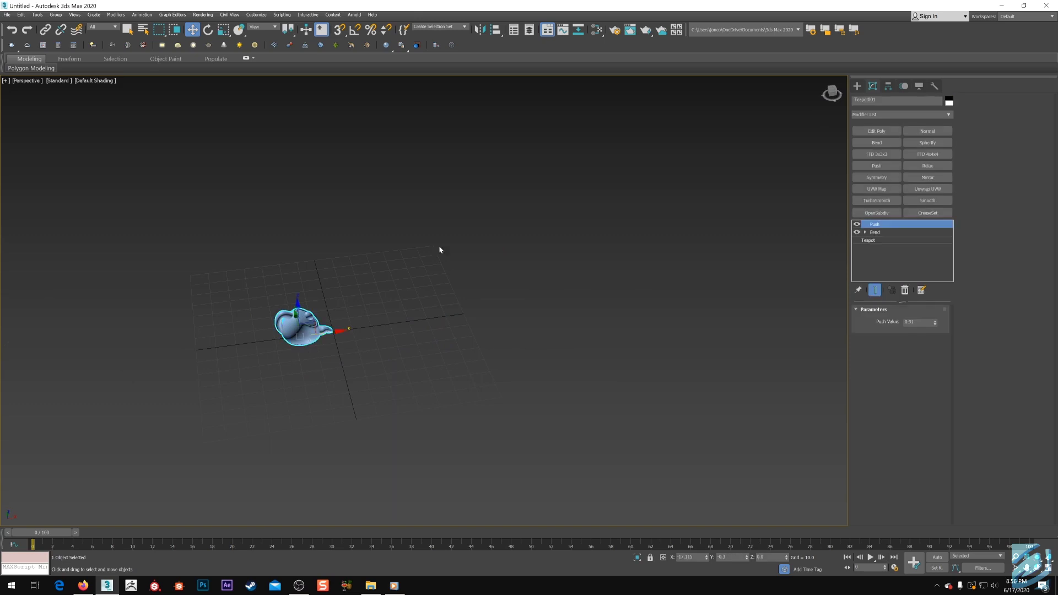
pyautogui.keyDown('shift'); pyautogui.click(875, 232); pyautogui.keyUp('shift')
pyautogui.rightClick(877, 234)
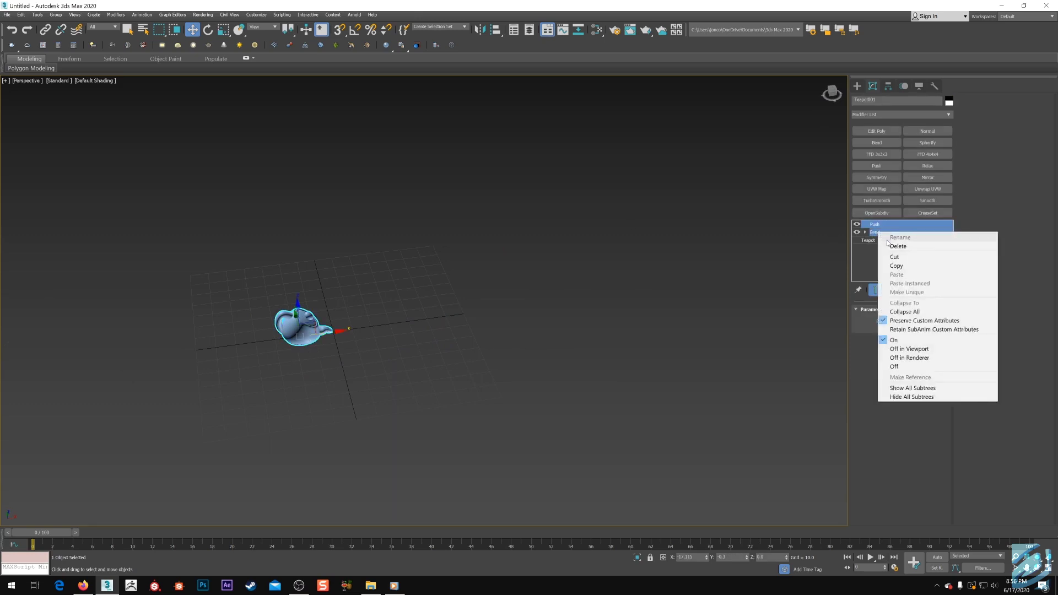
pyautogui.click(898, 245)
pyautogui.moveTo(410, 336); pyautogui.dragTo(451, 322, button='middle')
pyautogui.scroll(3, 368, 357)
pyautogui.keyDown('alt'); pyautogui.moveTo(369, 357); pyautogui.dragTo(390, 352, button='middle'); pyautogui.keyUp('alt')
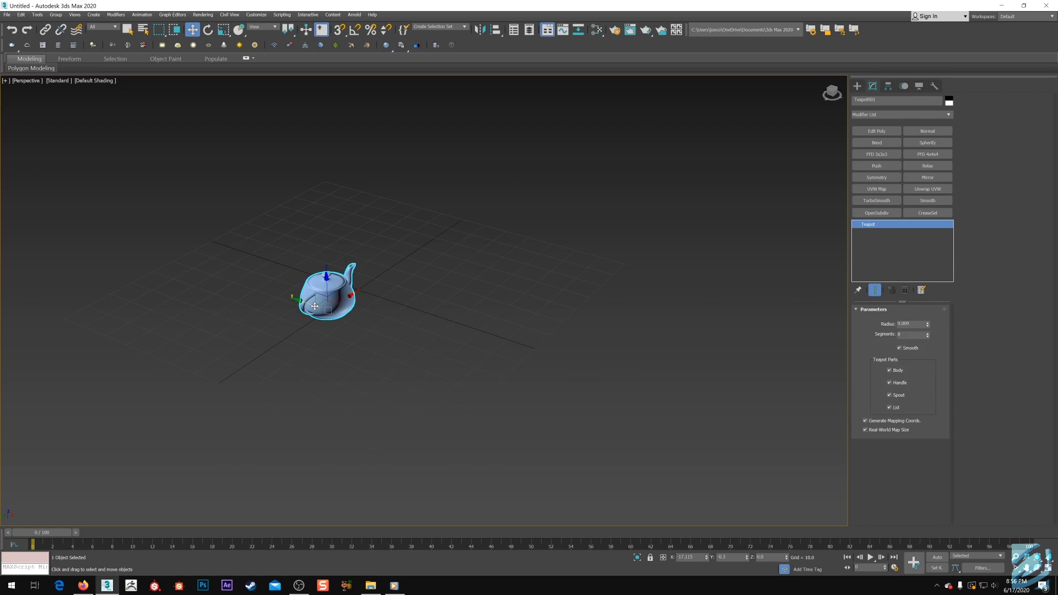
# Step: Clone the teapot once as a Reference along the Y axis and place the clone at about Y -32.5
pyautogui.keyDown('alt'); pyautogui.moveTo(316, 324); pyautogui.dragTo(306, 307, button='middle'); pyautogui.keyUp('alt')
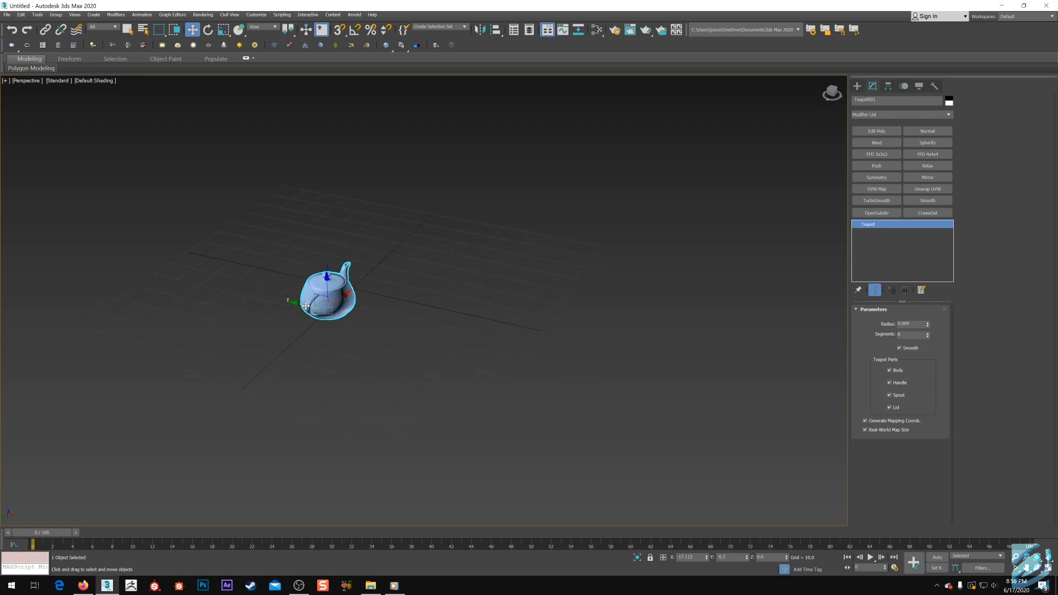
pyautogui.keyDown('shift'); pyautogui.moveTo(305, 306); pyautogui.dragTo(366, 320); pyautogui.keyUp('shift')
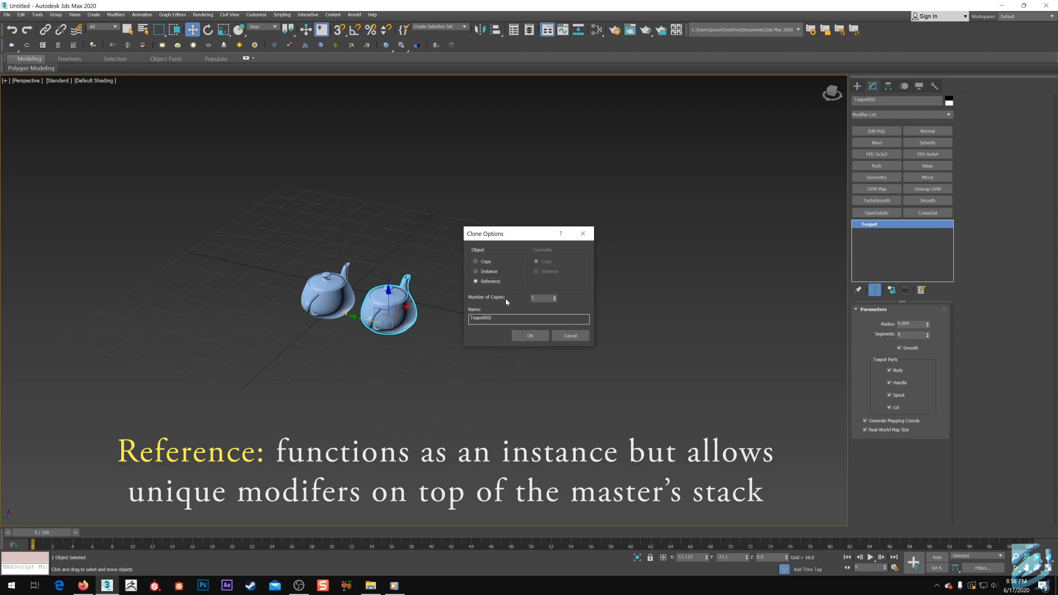
pyautogui.click(518, 334)
pyautogui.moveTo(360, 320); pyautogui.dragTo(389, 323)
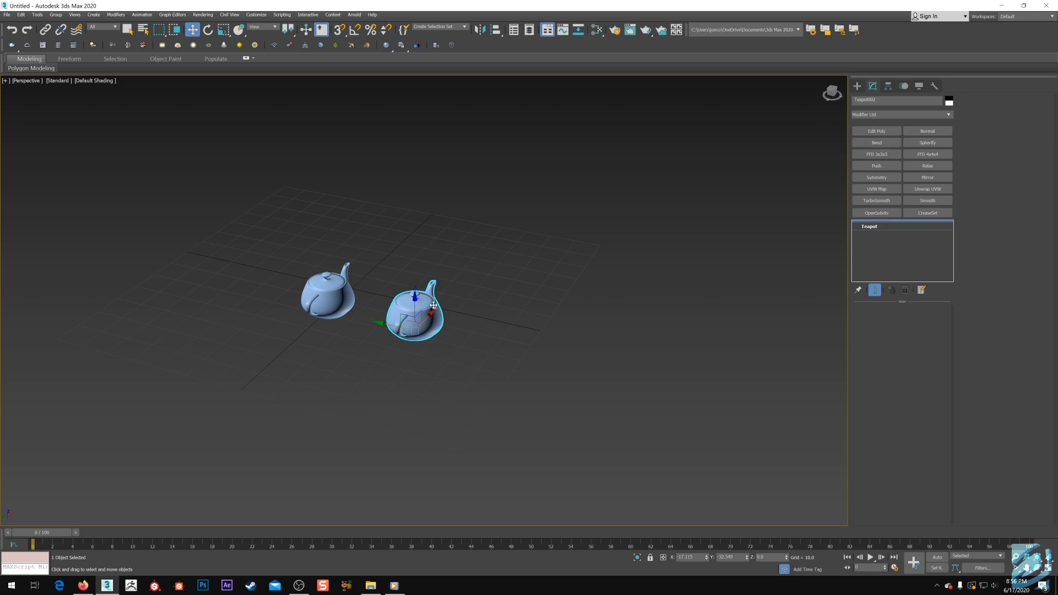
# Step: Add Symmetry and Spherify modifiers to the original teapot and lower the Spherify percentage
pyautogui.click(316, 295)
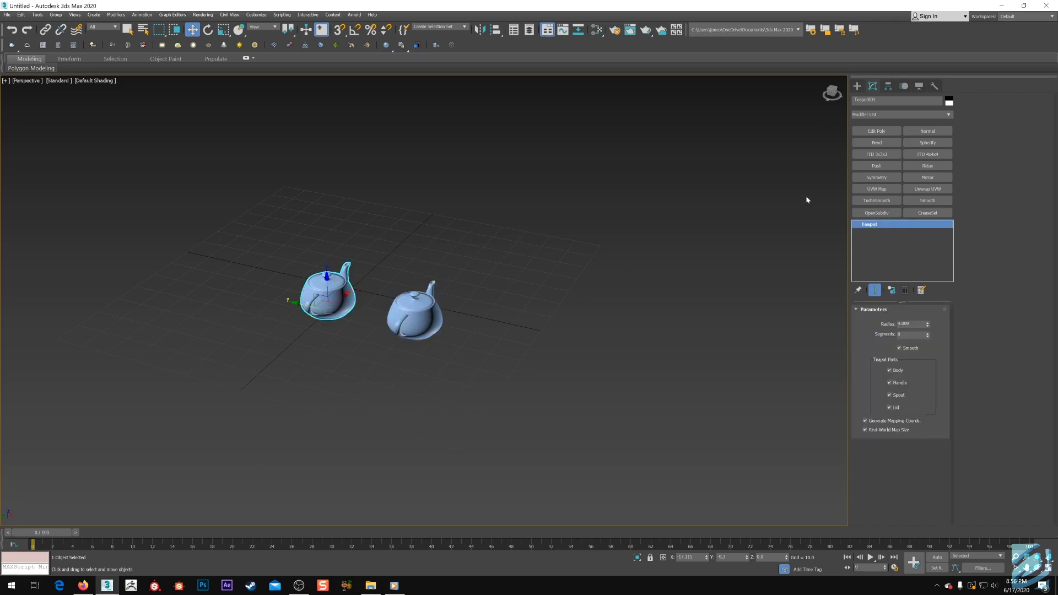
pyautogui.click(884, 180)
pyautogui.keyDown('alt'); pyautogui.moveTo(650, 263); pyautogui.dragTo(573, 267, button='middle'); pyautogui.keyUp('alt')
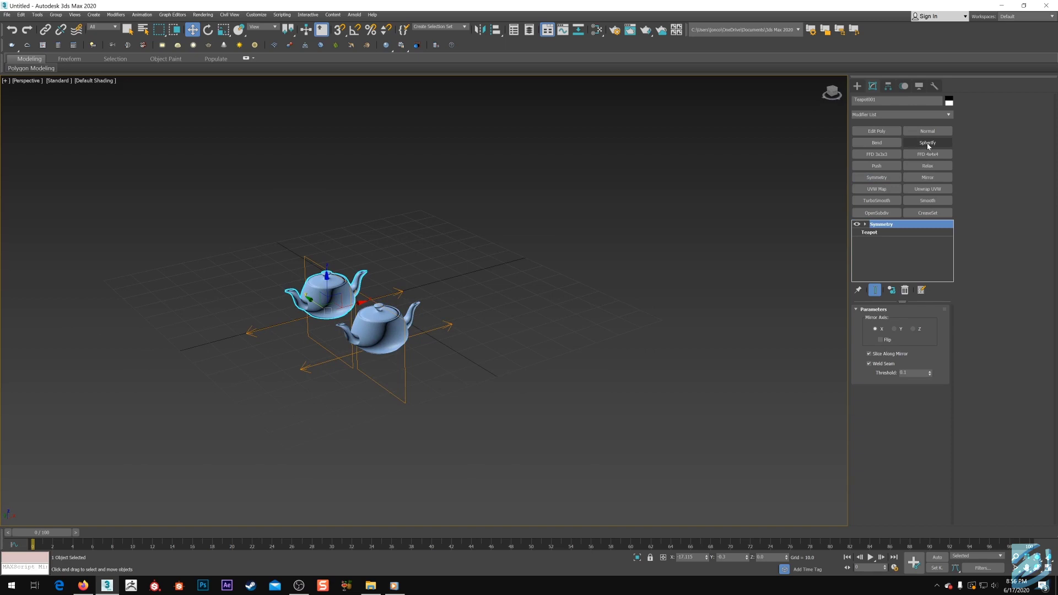
pyautogui.click(927, 144)
pyautogui.moveTo(926, 323); pyautogui.dragTo(927, 344)
pyautogui.keyDown('alt'); pyautogui.moveTo(250, 375); pyautogui.dragTo(473, 303, button='middle'); pyautogui.keyUp('alt')
# Step: Add an FFD 3x3x3 modifier to the reference teapot and raise some of its upper control points along Z
pyautogui.click(385, 321)
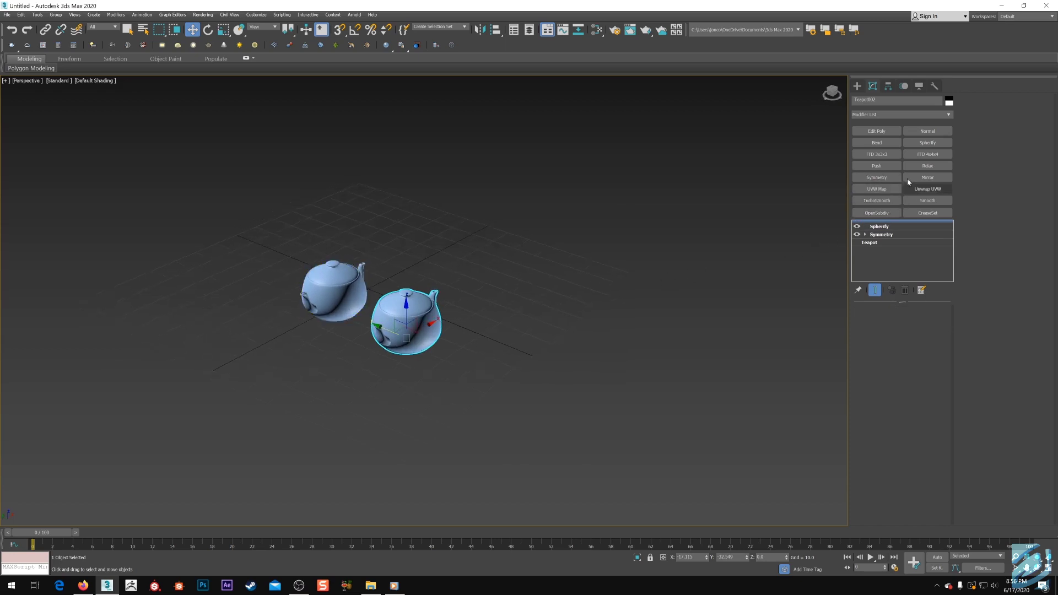
pyautogui.click(876, 154)
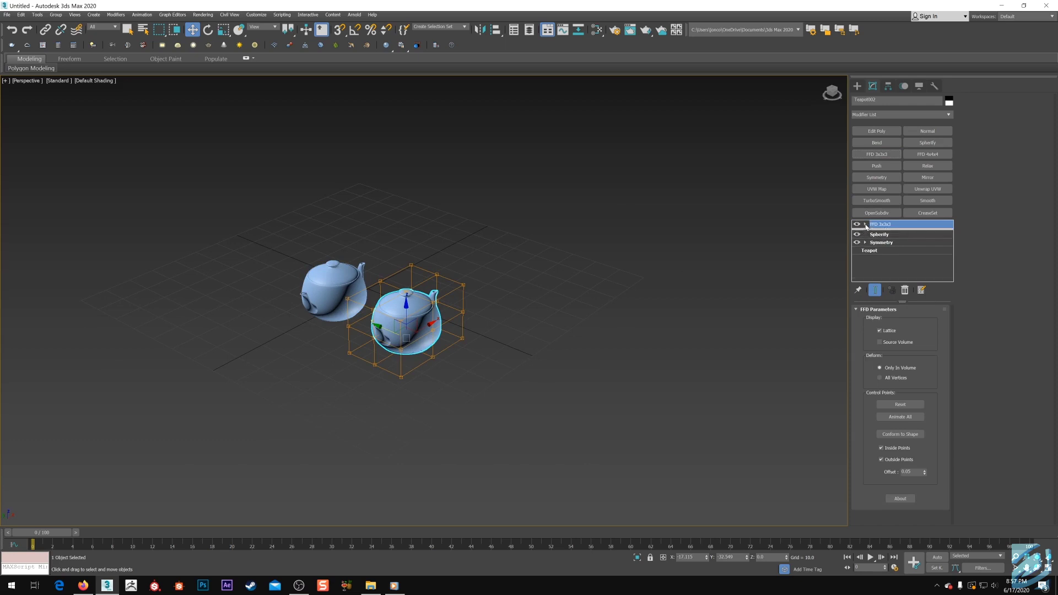
pyautogui.click(865, 224)
pyautogui.click(886, 232)
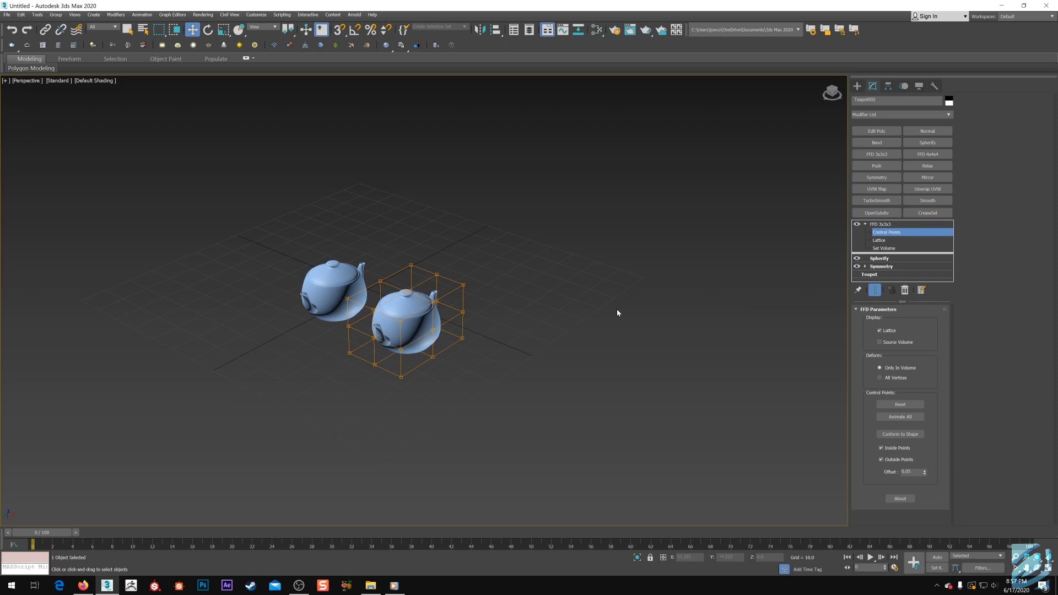
pyautogui.keyDown('alt'); pyautogui.moveTo(562, 308); pyautogui.dragTo(526, 292, button='middle'); pyautogui.keyUp('alt')
pyautogui.moveTo(451, 274); pyautogui.dragTo(441, 225)
pyautogui.moveTo(557, 292)
pyautogui.keyDown('alt'); pyautogui.mouseDown(button='middle')
pyautogui.moveTo(592, 305)
pyautogui.moveTo(558, 297)
pyautogui.mouseUp(button='middle'); pyautogui.keyUp('alt')
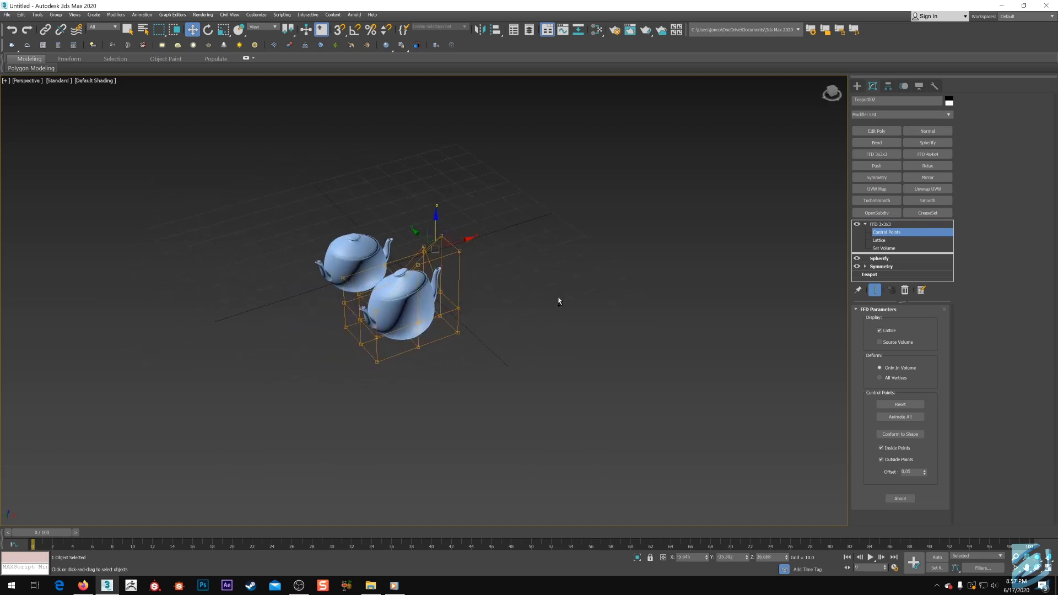
pyautogui.keyDown('alt'); pyautogui.moveTo(362, 264); pyautogui.dragTo(325, 271, button='middle'); pyautogui.keyUp('alt')
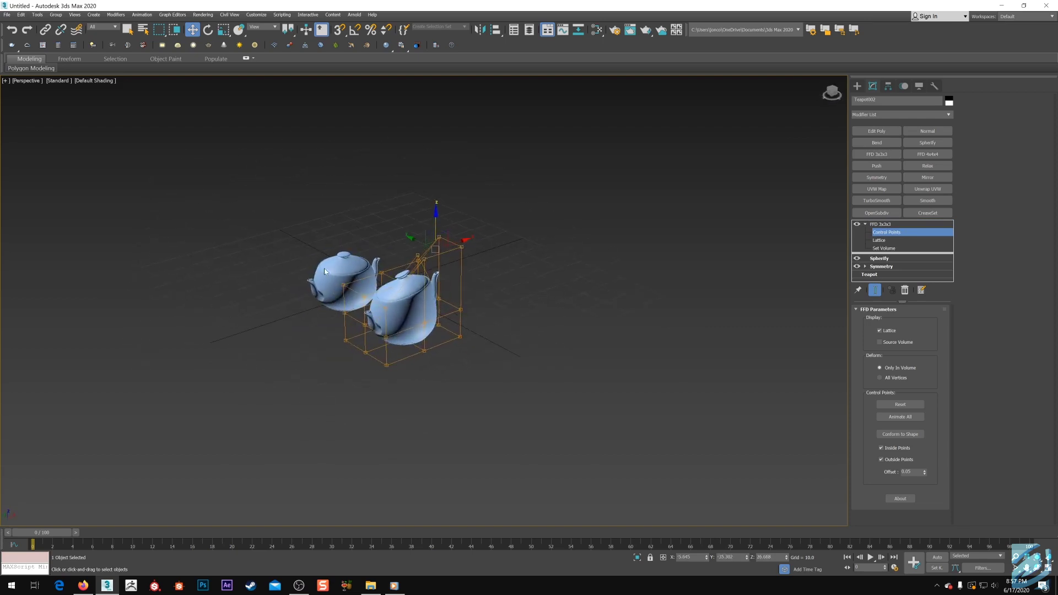
pyautogui.click(893, 223)
# Step: Compare the modifier stacks of the original and reference teapots and delete the reference teapot
pyautogui.click(363, 274)
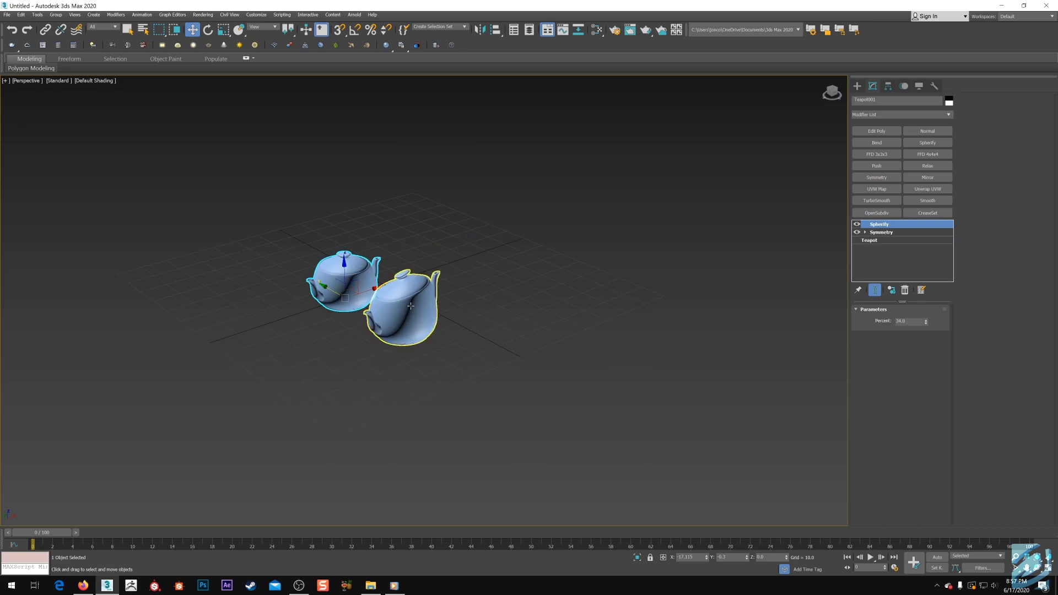
pyautogui.click(409, 322)
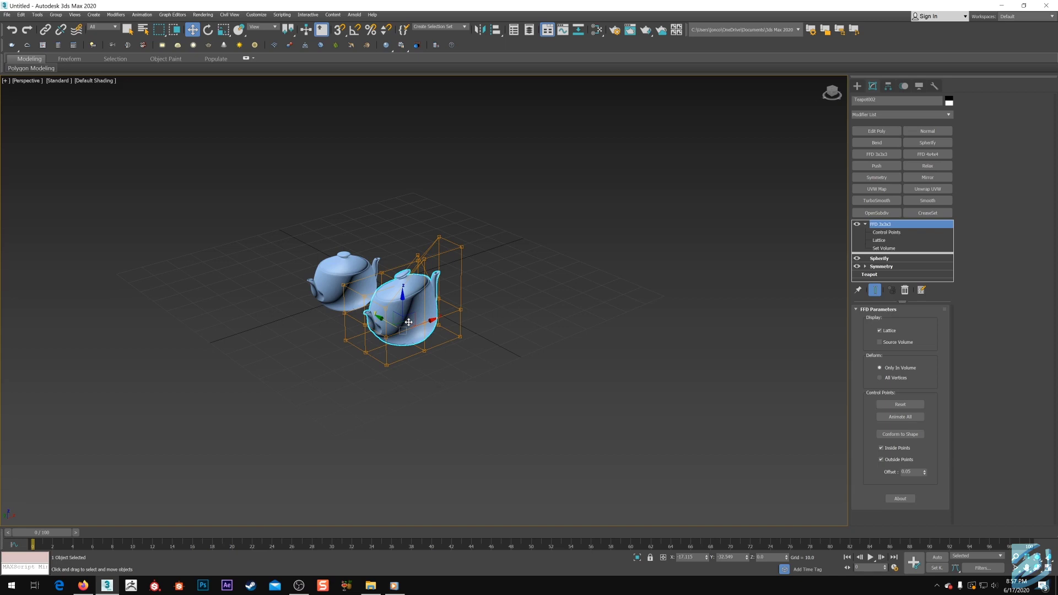
pyautogui.press('Delete')
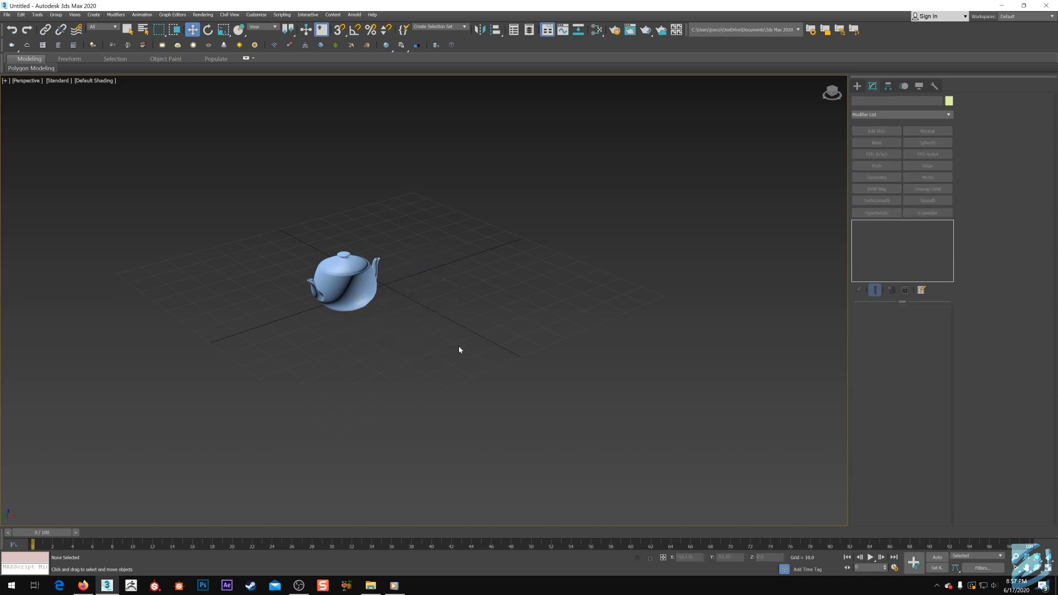
# Step: Remove the Spherify and Symmetry modifiers from the original teapot and keep the plain teapot selected
pyautogui.click(346, 282)
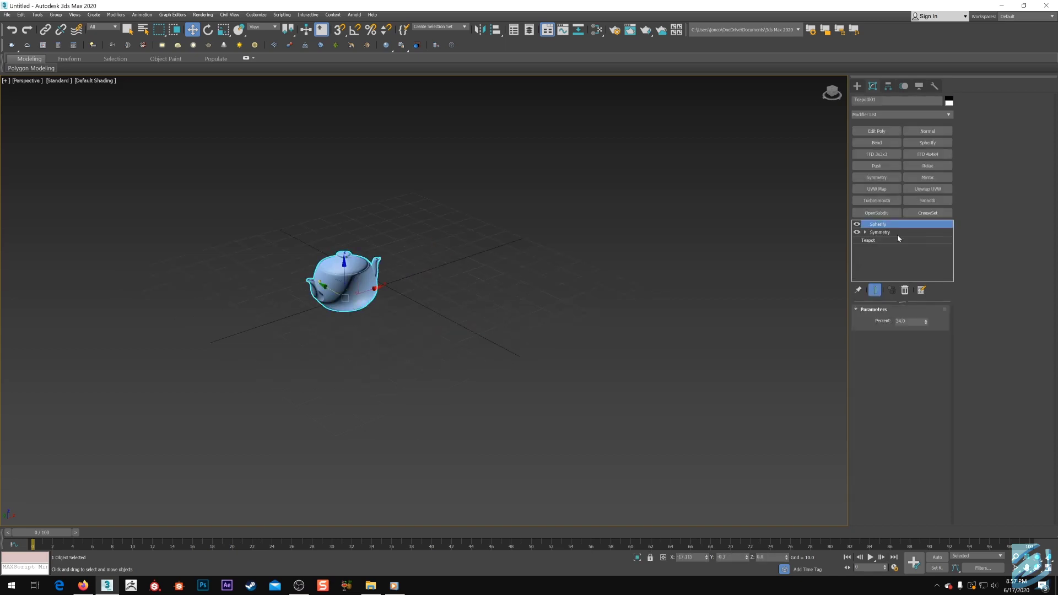
pyautogui.keyDown('ctrl'); pyautogui.click(897, 232); pyautogui.keyUp('ctrl')
pyautogui.rightClick(896, 232)
pyautogui.click(912, 246)
pyautogui.click(302, 345)
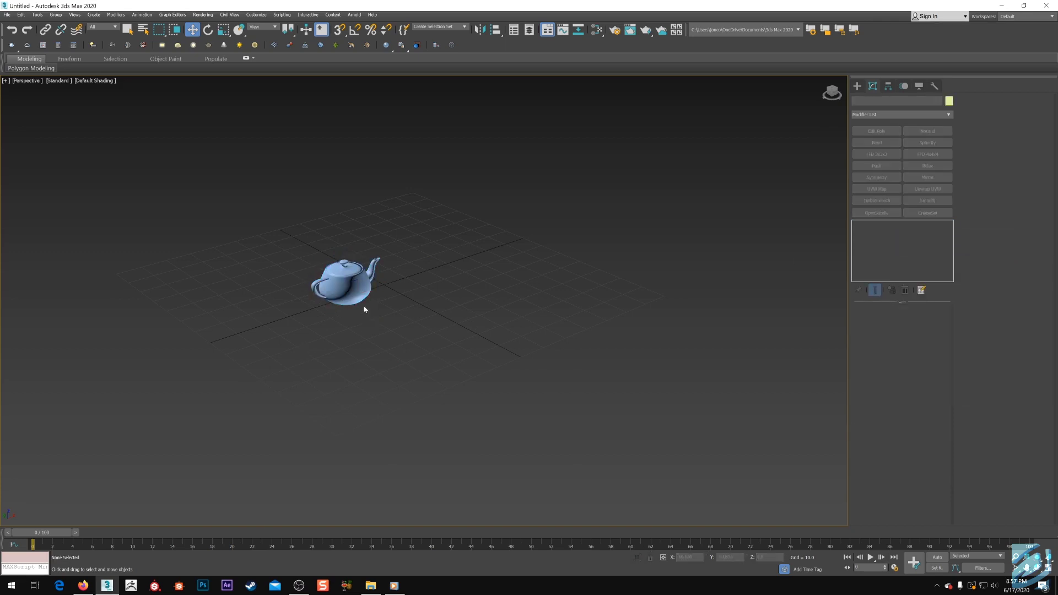
pyautogui.click(364, 305)
pyautogui.keyDown('alt'); pyautogui.moveTo(517, 348); pyautogui.dragTo(507, 346, button='middle'); pyautogui.keyUp('alt')
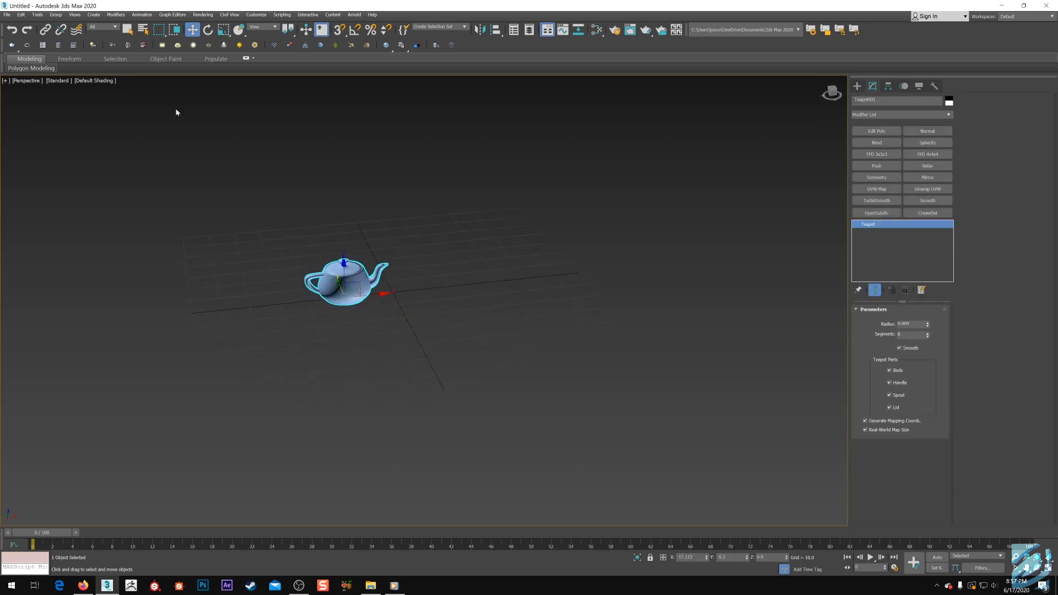
# Step: Switch the viewport to the Top view and frame the teapot with space around it
pyautogui.click(38, 14)
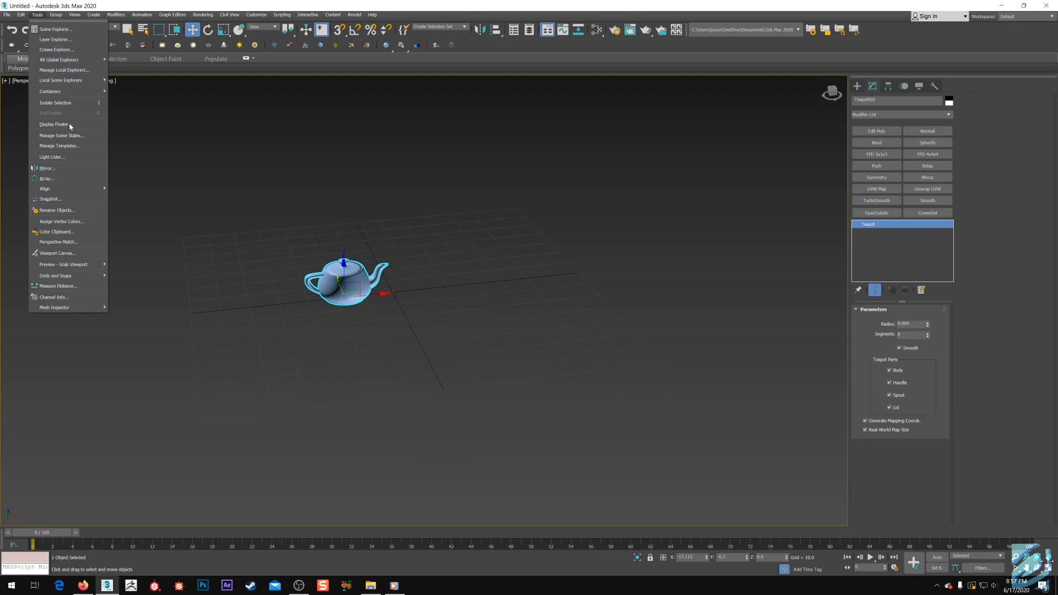
pyautogui.press('Escape')
pyautogui.press('t')
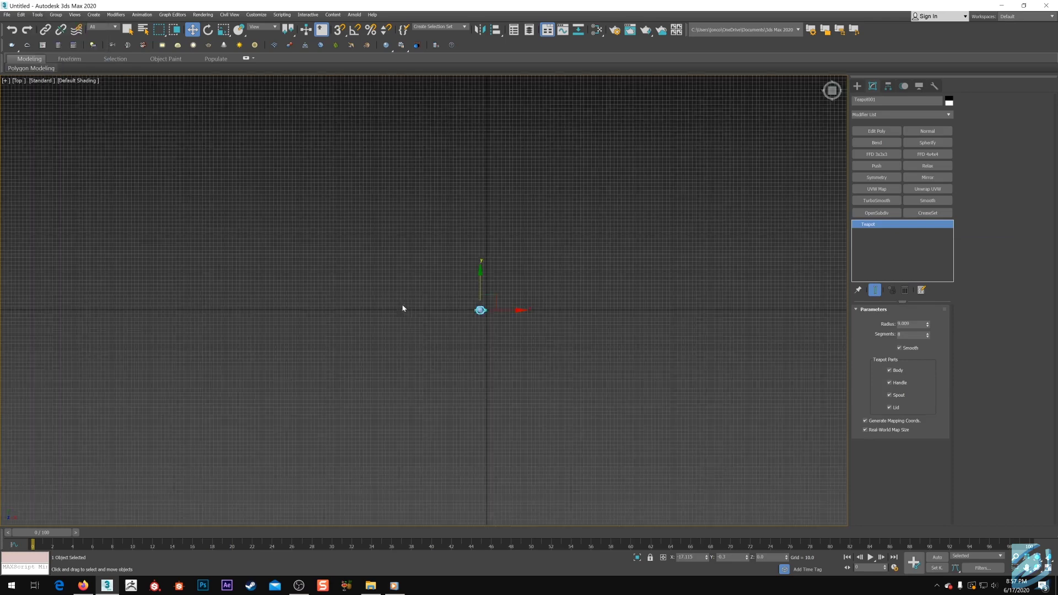
pyautogui.press('z')
pyautogui.scroll(-8, 404, 298)
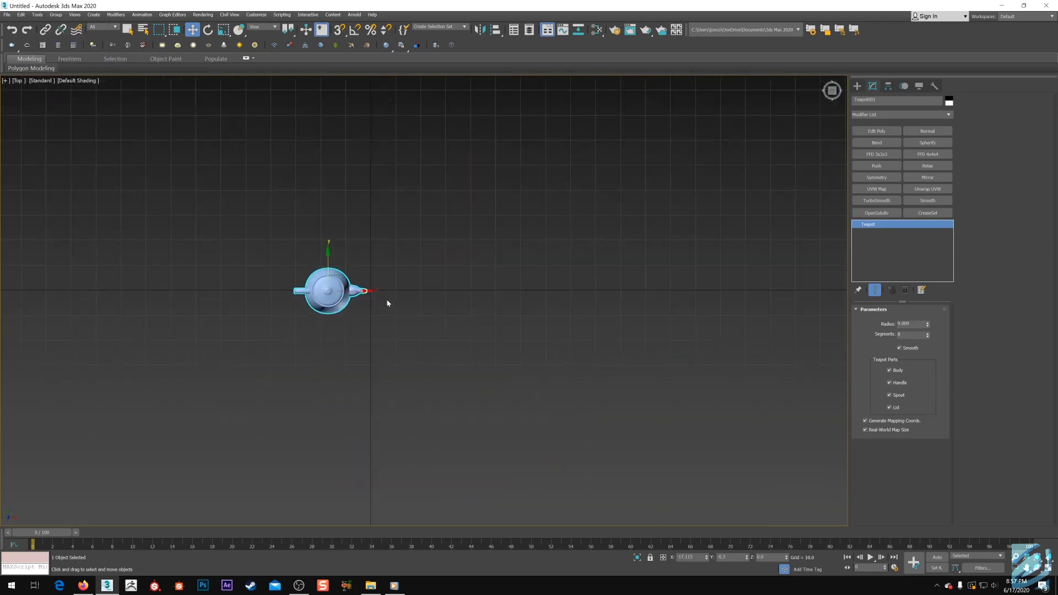
# Step: Move only the teapot's pivot point along the X axis, well beyond its spout
pyautogui.press('e')
pyautogui.press('w')
pyautogui.press('e')
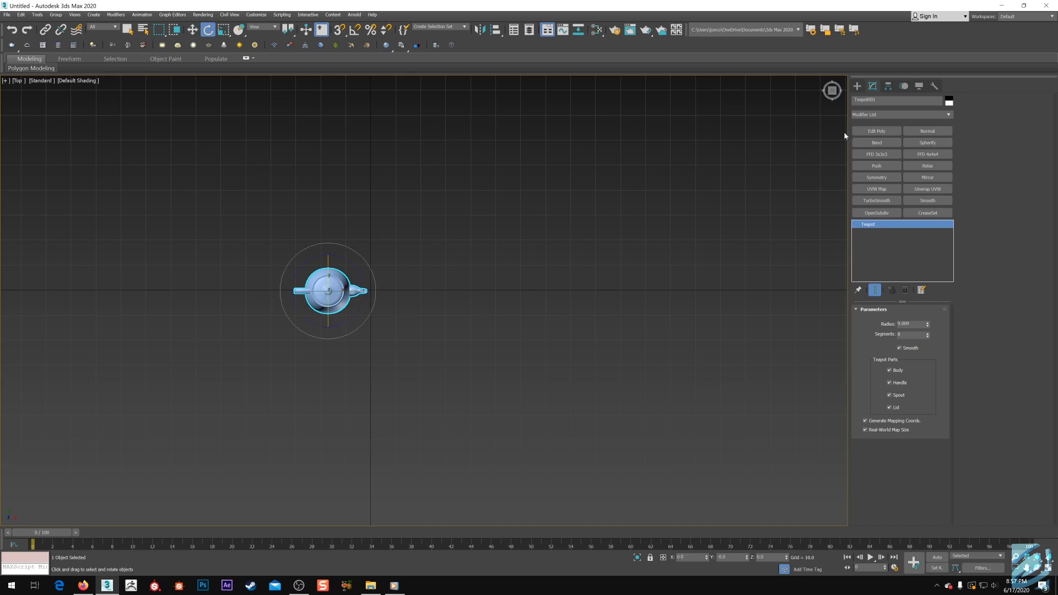
pyautogui.click(888, 86)
pyautogui.click(900, 148)
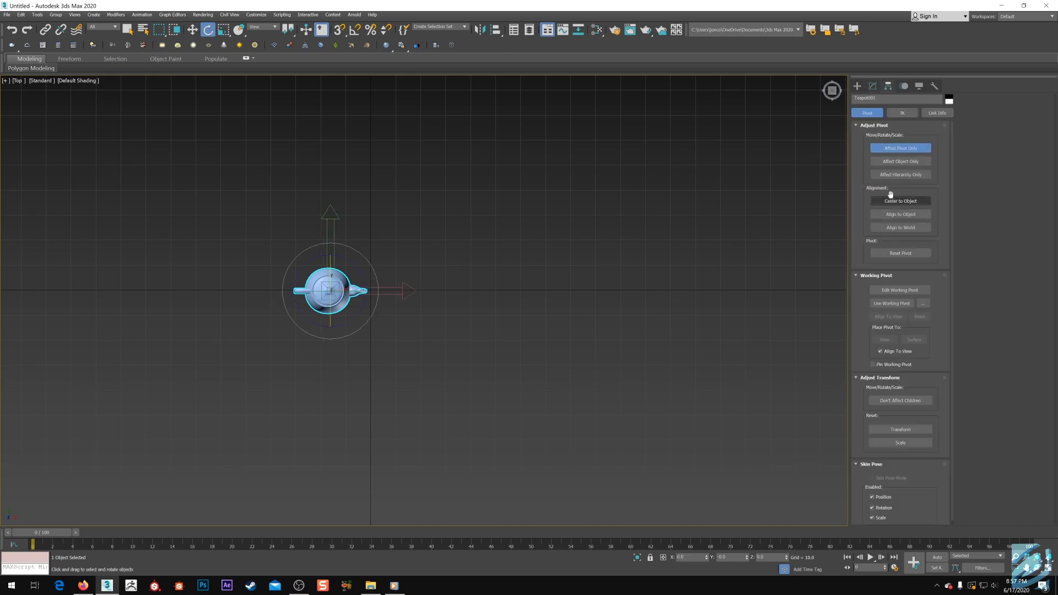
pyautogui.press('w')
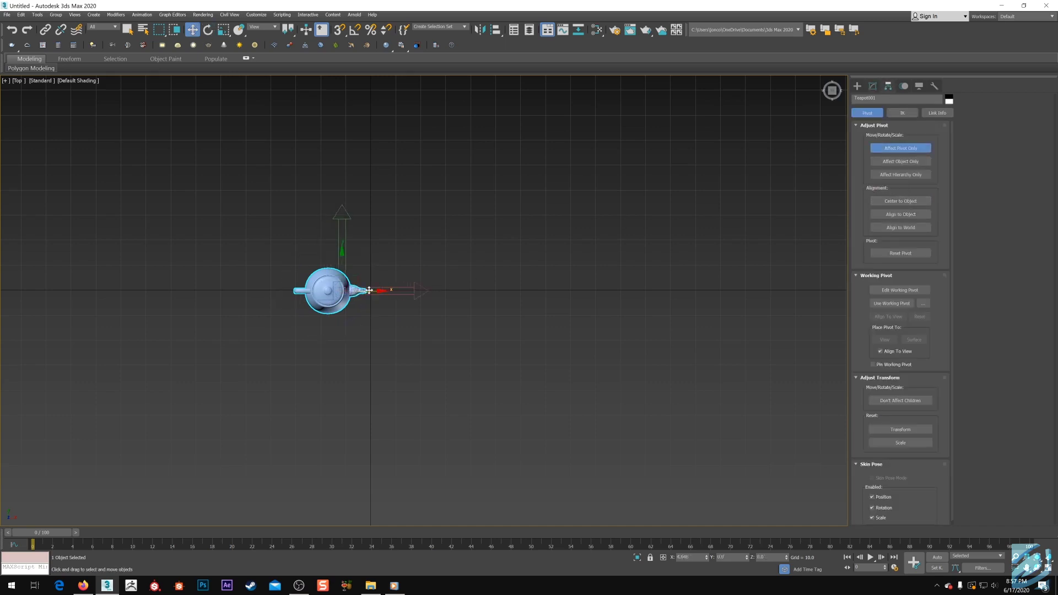
pyautogui.moveTo(356, 291); pyautogui.dragTo(491, 291)
pyautogui.click(901, 149)
# Step: Clone the teapot as five References rotated around the offset pivot at clockwise intervals of about 30.7 degrees
pyautogui.press('e')
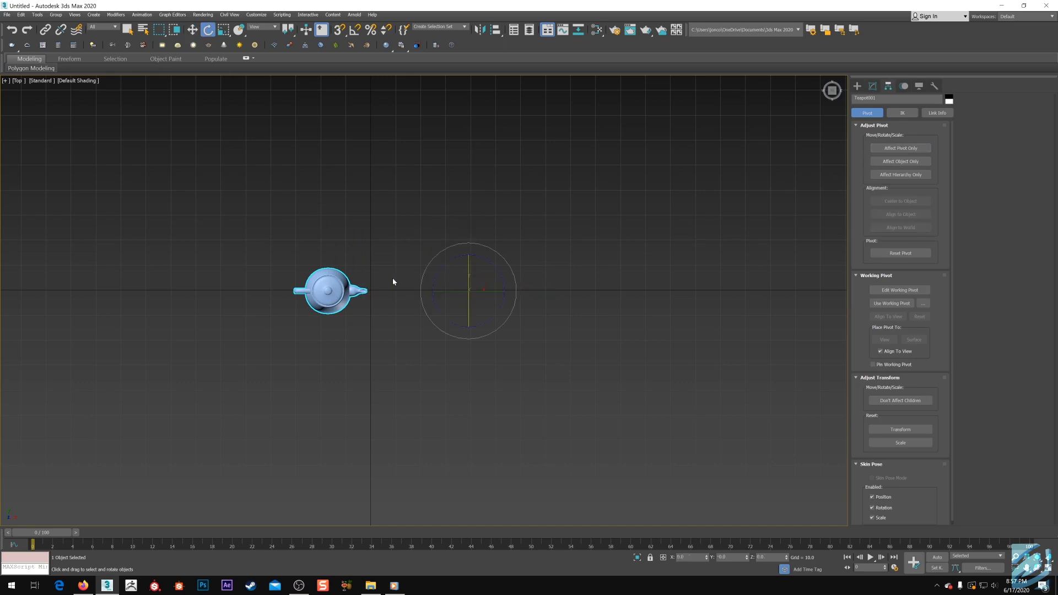
pyautogui.keyDown('shift'); pyautogui.moveTo(494, 267); pyautogui.dragTo(519, 262); pyautogui.keyUp('shift')
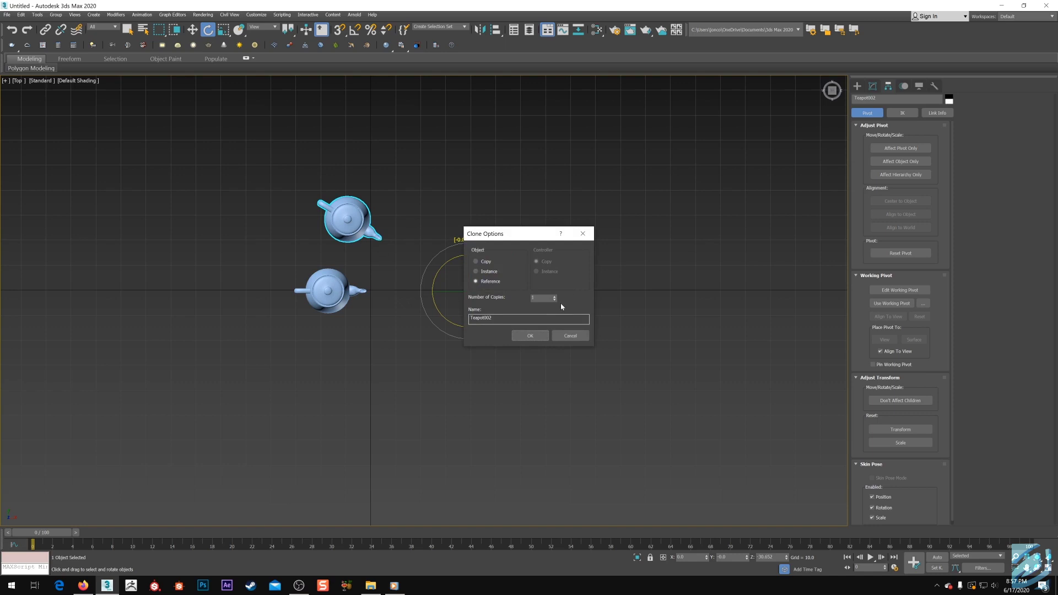
pyautogui.click(529, 335)
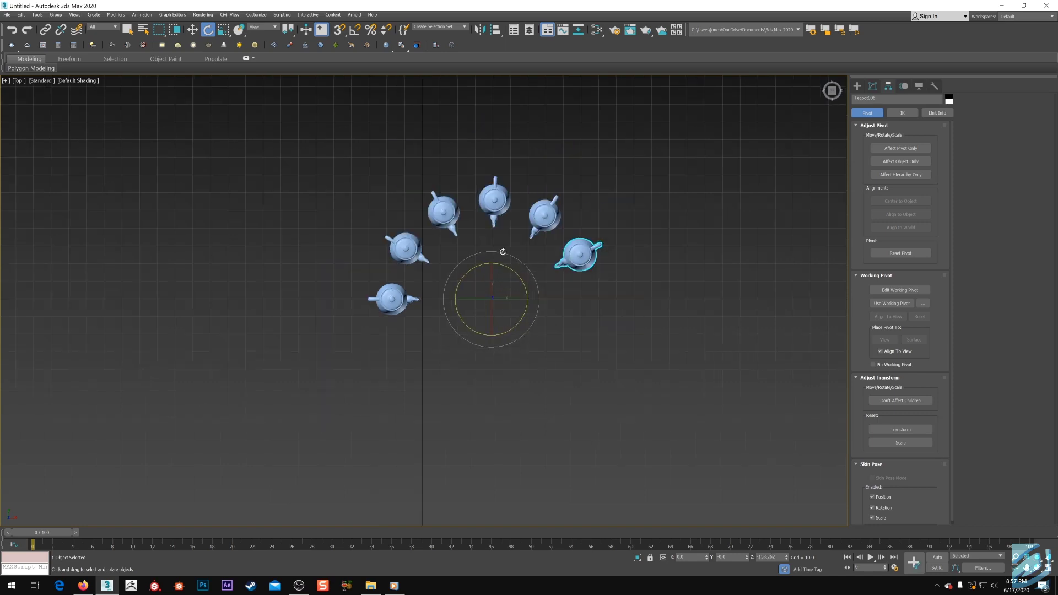
# Step: Delete the five rotated teapot clones and reselect the original teapot
pyautogui.moveTo(507, 241); pyautogui.dragTo(613, 263)
pyautogui.press('Delete')
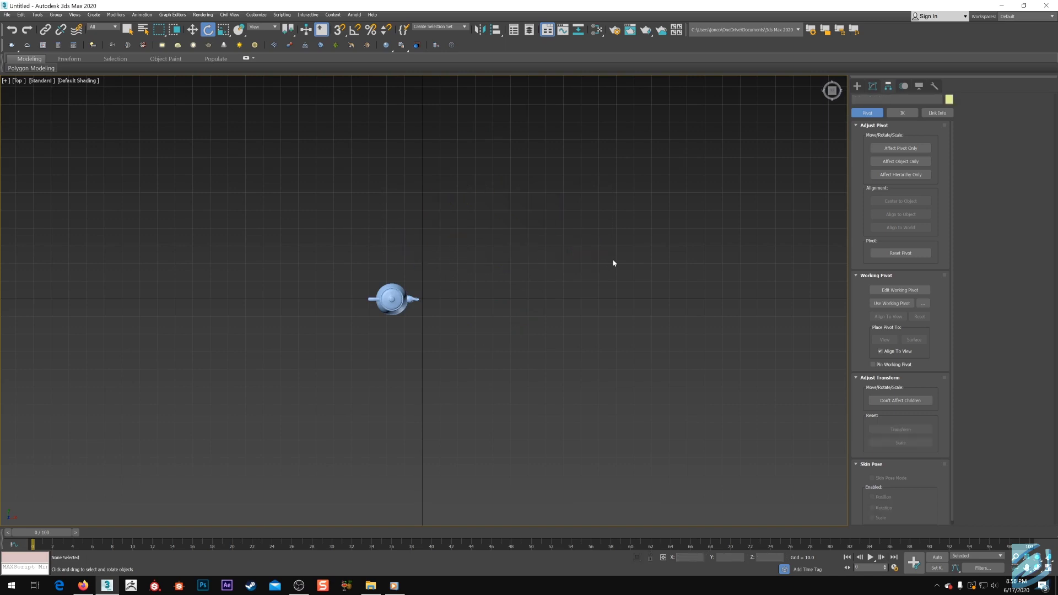
pyautogui.click(406, 312)
# Step: Shift only the teapot's pivot point slightly farther from its spout along the X axis
pyautogui.press('w')
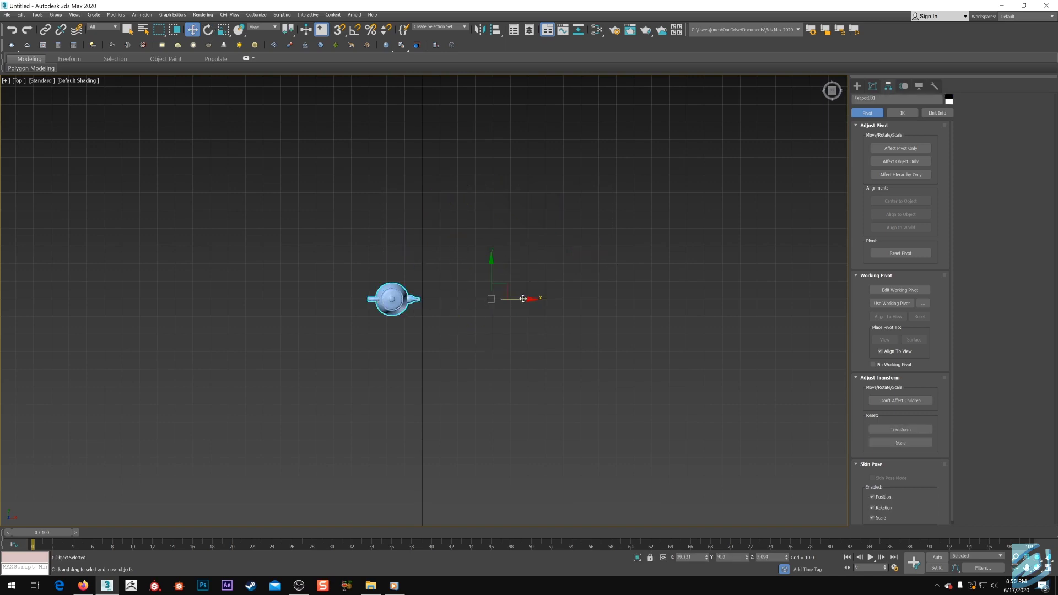
pyautogui.click(900, 148)
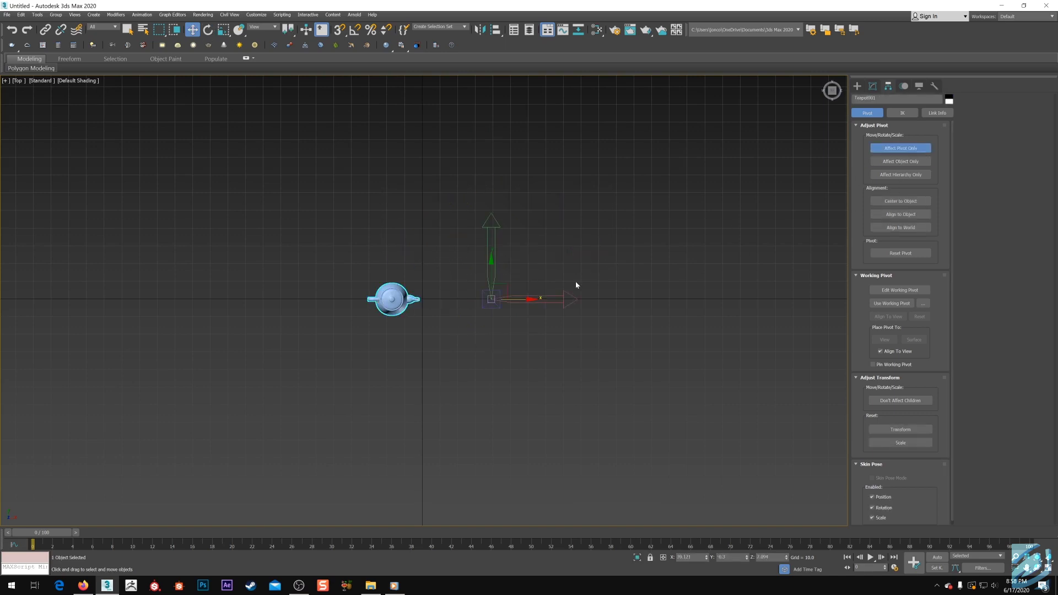
pyautogui.moveTo(523, 299)
pyautogui.mouseDown()
pyautogui.moveTo(562, 298)
pyautogui.moveTo(517, 300)
pyautogui.moveTo(528, 300)
pyautogui.mouseUp()
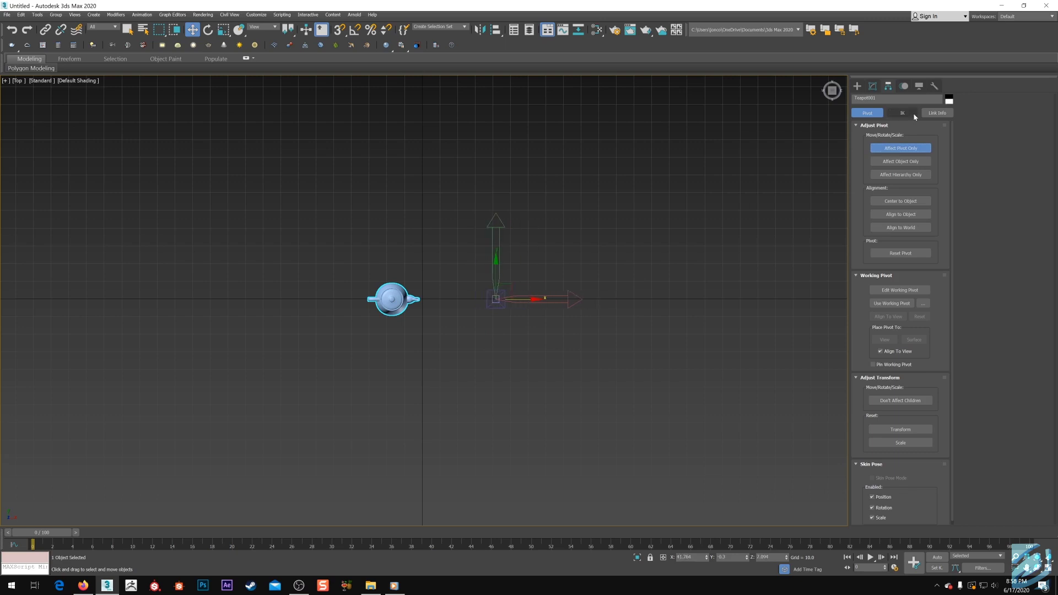
pyautogui.click(909, 150)
pyautogui.scroll(3, 518, 295)
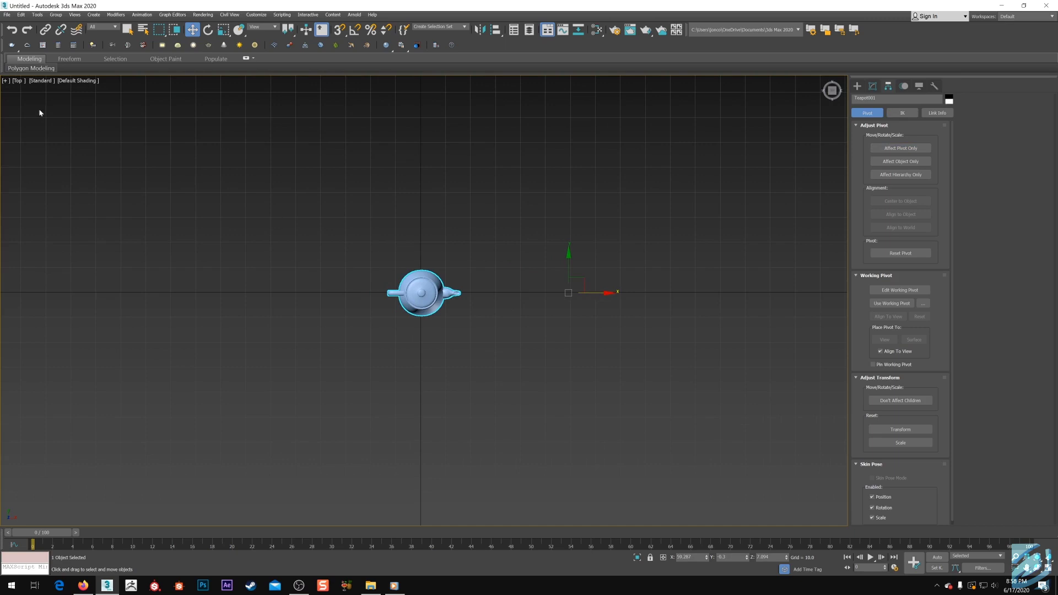
# Step: Open the Array tool for the teapot and reset the incremental Z rotation to 0
pyautogui.click(39, 15)
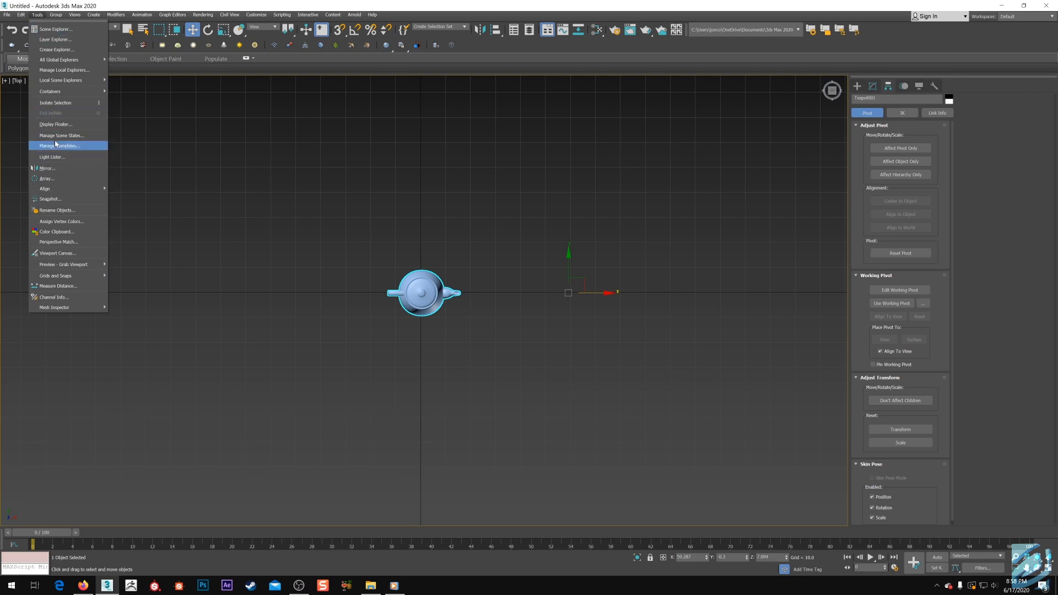
pyautogui.click(47, 178)
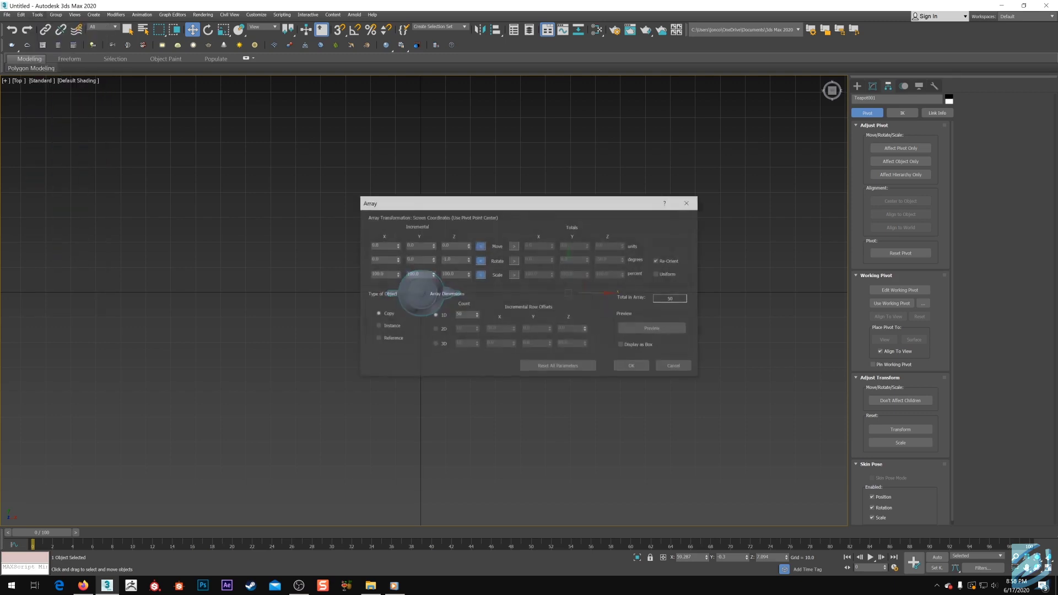
pyautogui.moveTo(552, 200); pyautogui.dragTo(606, 153)
pyautogui.moveTo(345, 385); pyautogui.dragTo(252, 394, button='middle')
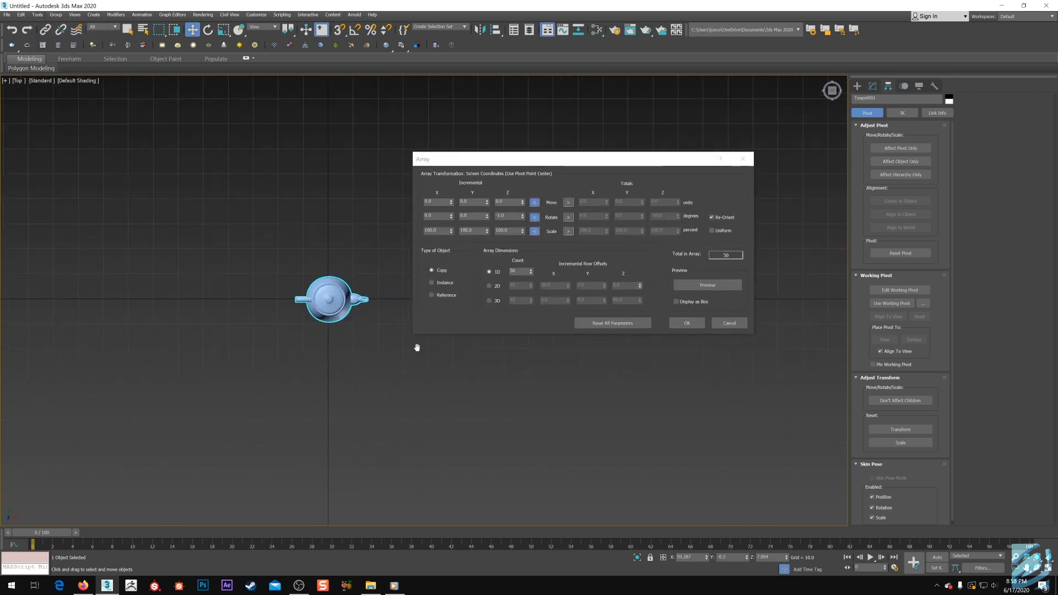
pyautogui.moveTo(416, 347); pyautogui.dragTo(376, 350, button='middle')
pyautogui.click(522, 216)
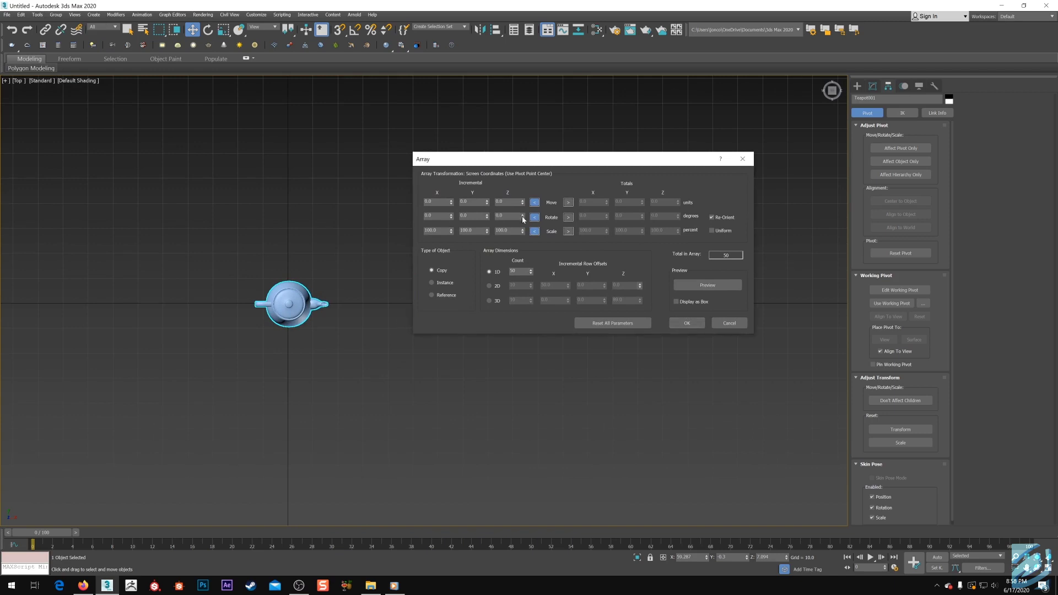
# Step: Set the array to Copy clones with a 1D count of 10 and turn on its preview
pyautogui.click(432, 271)
pyautogui.keyDown('alt'); pyautogui.moveTo(273, 299); pyautogui.dragTo(306, 291, button='middle'); pyautogui.keyUp('alt')
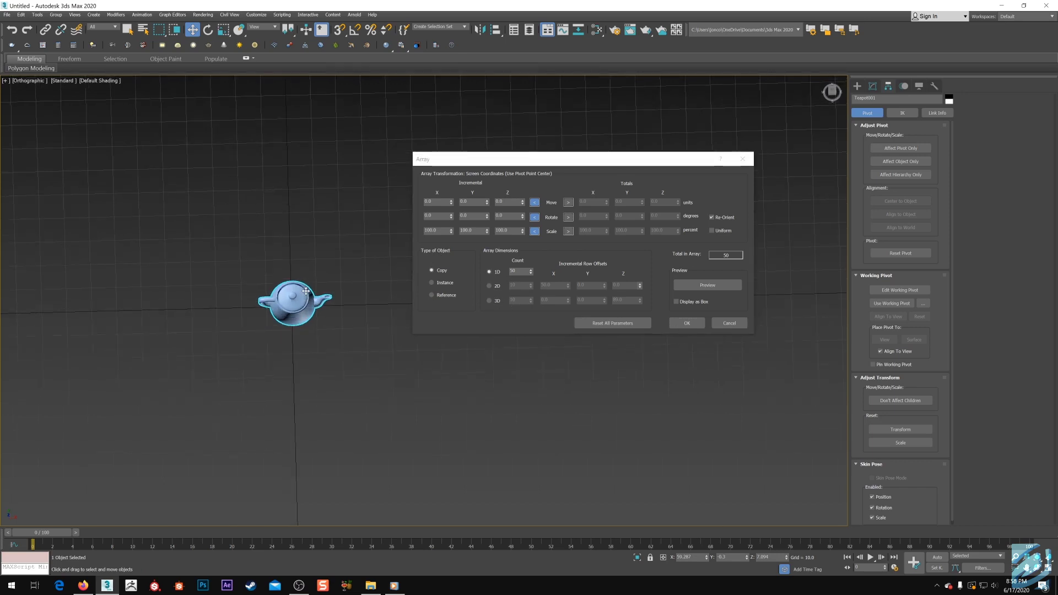
pyautogui.doubleClick(514, 271)
pyautogui.write('10')
pyautogui.press('Return')
pyautogui.keyDown('alt'); pyautogui.moveTo(208, 301); pyautogui.dragTo(271, 280, button='middle'); pyautogui.keyUp('alt')
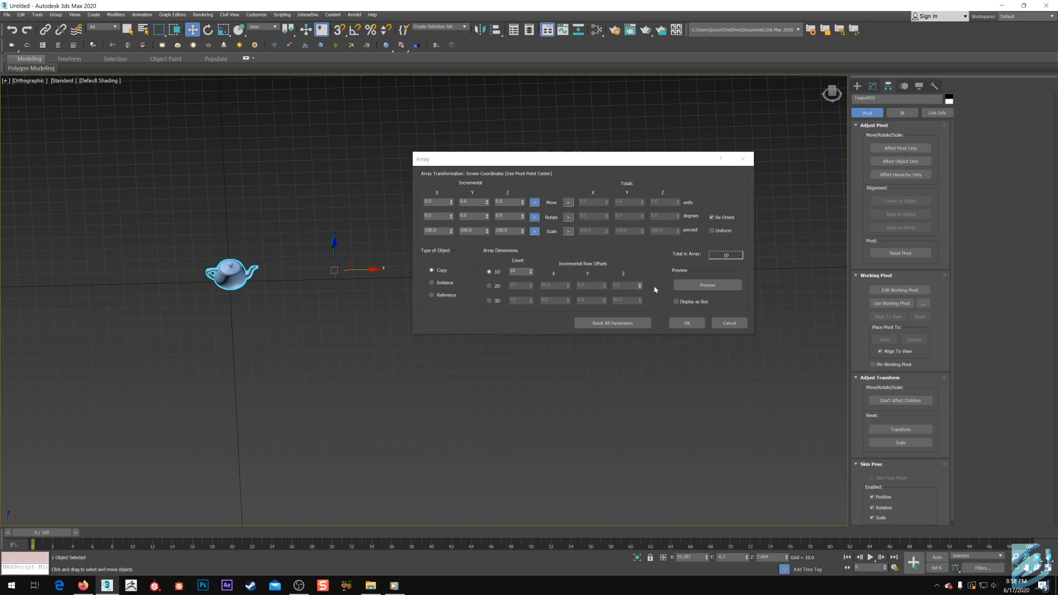
pyautogui.click(690, 285)
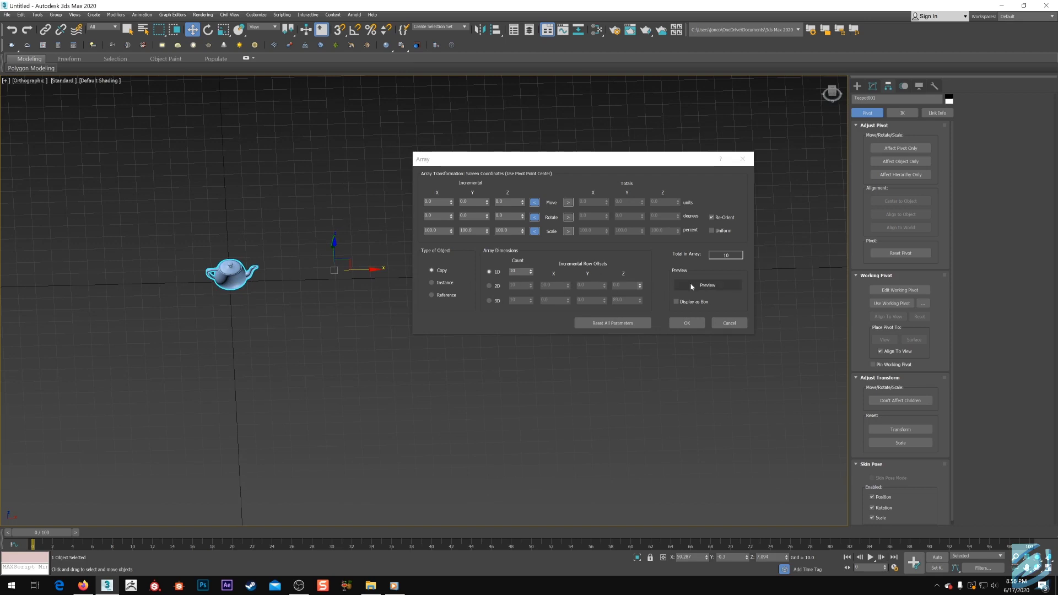
pyautogui.click(690, 284)
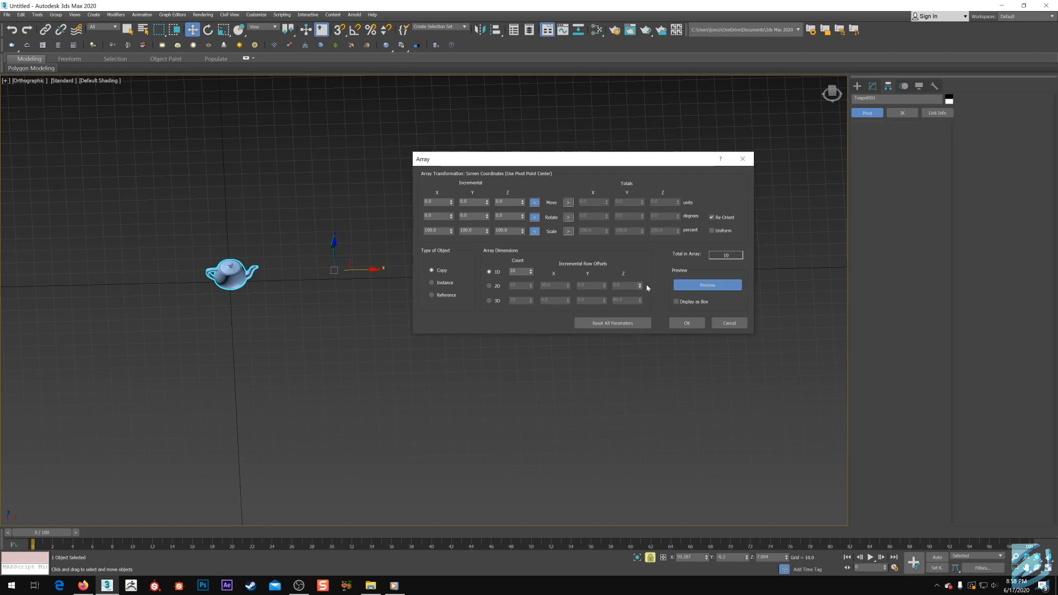
# Step: Set the array's incremental X move to 20 units to form a straight row of teapots
pyautogui.keyDown('alt'); pyautogui.moveTo(194, 303); pyautogui.dragTo(229, 302, button='middle'); pyautogui.keyUp('alt')
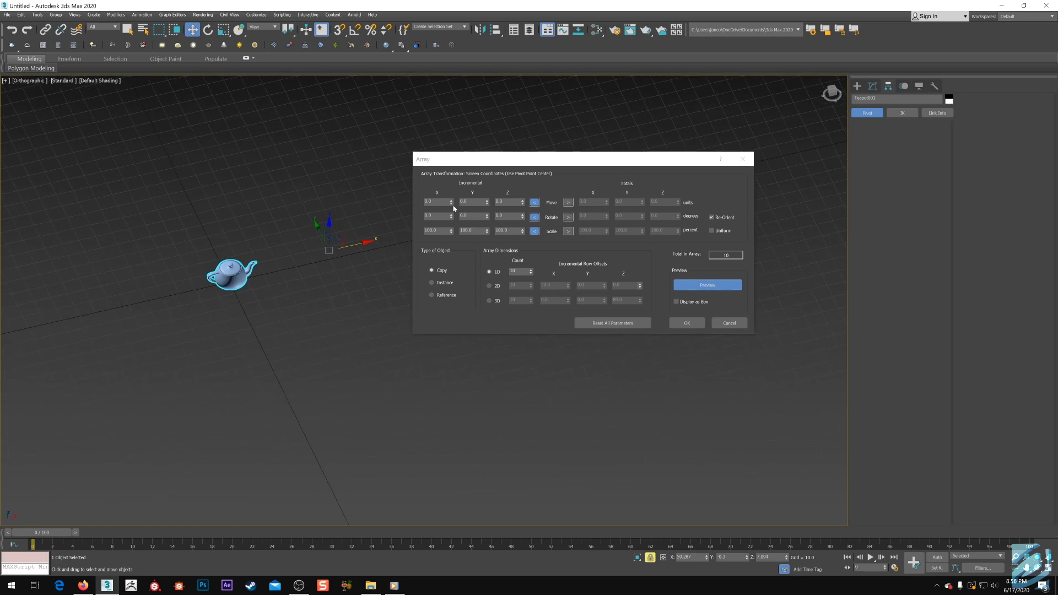
pyautogui.moveTo(453, 203); pyautogui.dragTo(453, 194)
pyautogui.moveTo(308, 310); pyautogui.dragTo(259, 320, button='middle')
pyautogui.scroll(-2, 217, 329)
pyautogui.scroll(-2, 239, 321)
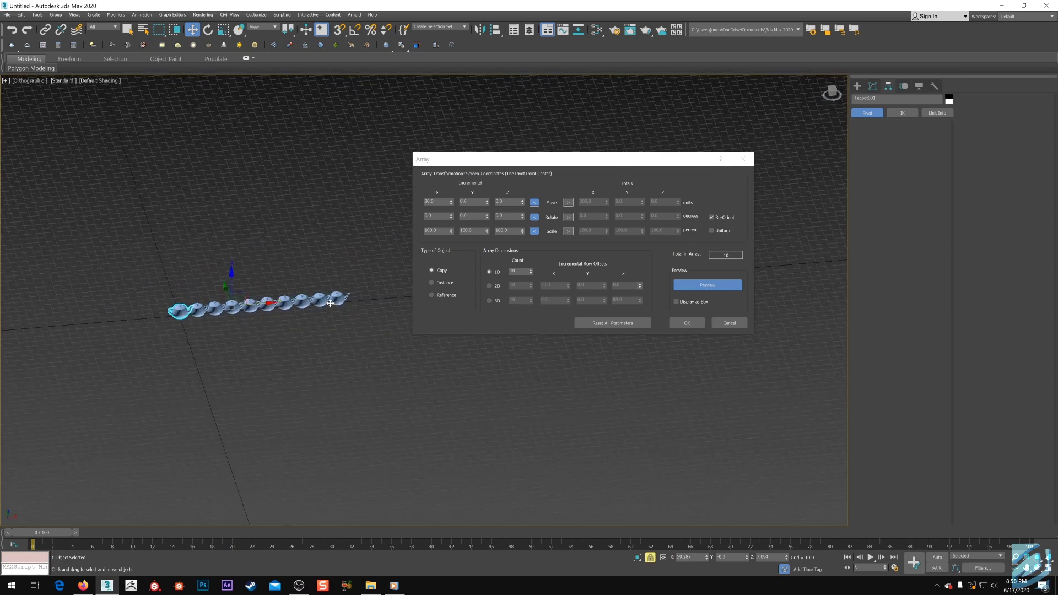
pyautogui.scroll(2, 330, 303)
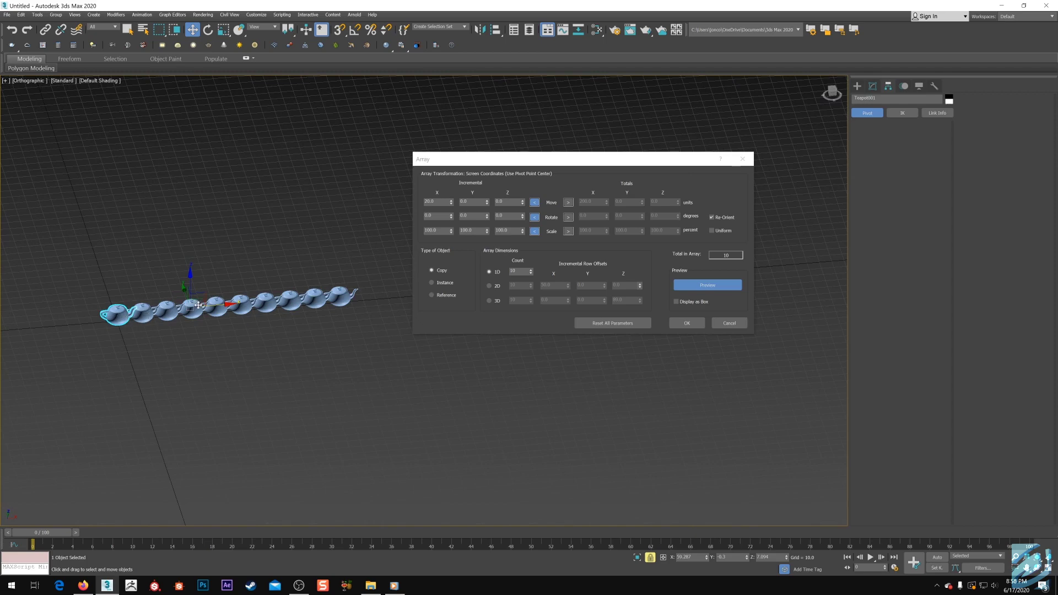
# Step: Switch the array's Move values from incremental to totals and set the total X distance to 500 units
pyautogui.click(568, 203)
pyautogui.moveTo(573, 165); pyautogui.dragTo(612, 152)
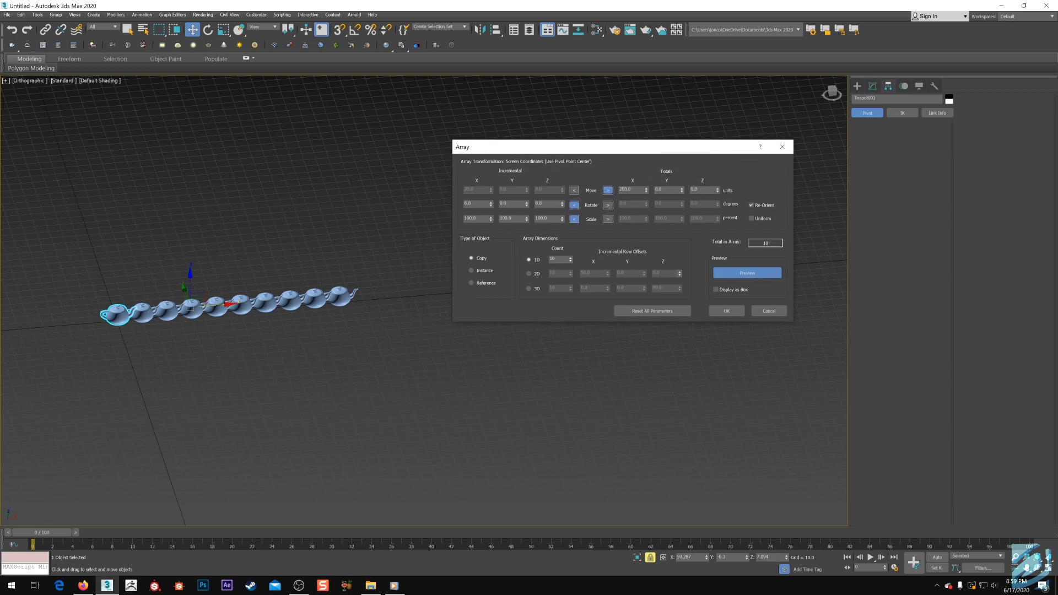
pyautogui.moveTo(216, 339); pyautogui.dragTo(189, 332, button='middle')
pyautogui.scroll(-2, 188, 332)
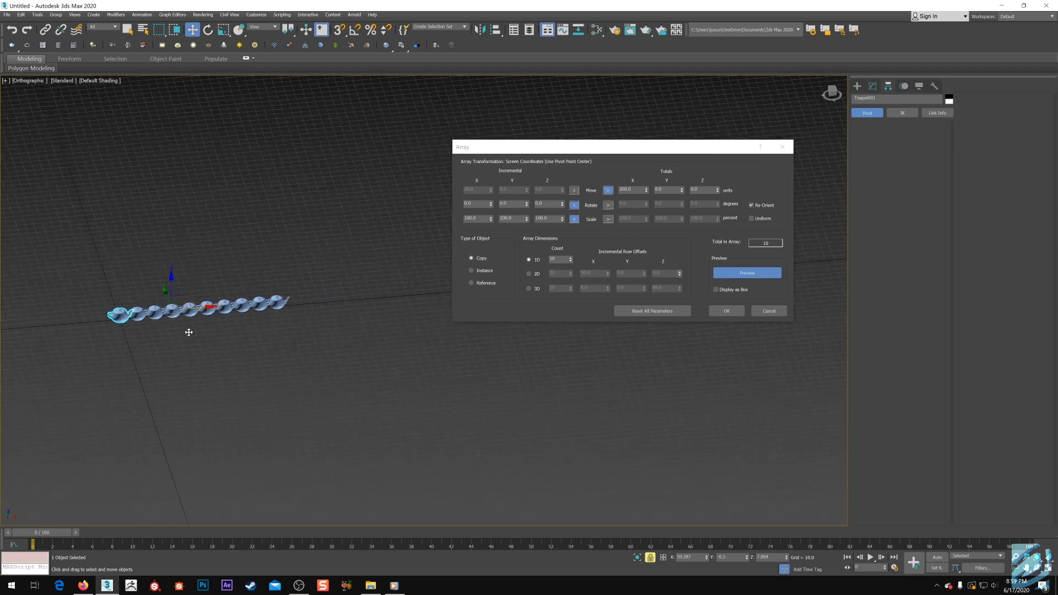
pyautogui.scroll(2, 189, 332)
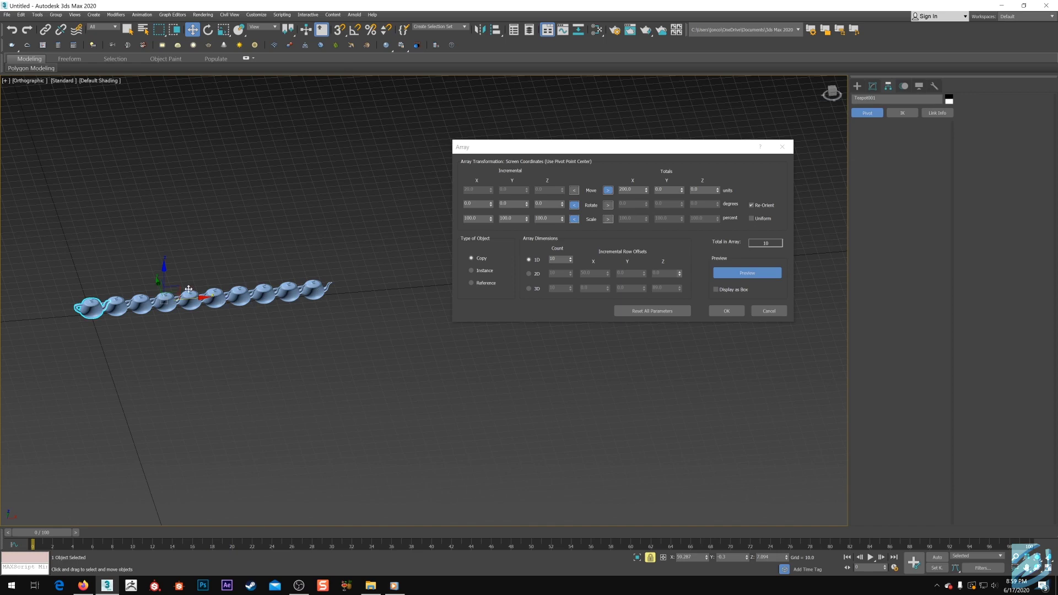
pyautogui.click(631, 190)
pyautogui.press('Return')
pyautogui.scroll(-3, 316, 447)
pyautogui.moveTo(365, 372); pyautogui.dragTo(320, 364, button='middle')
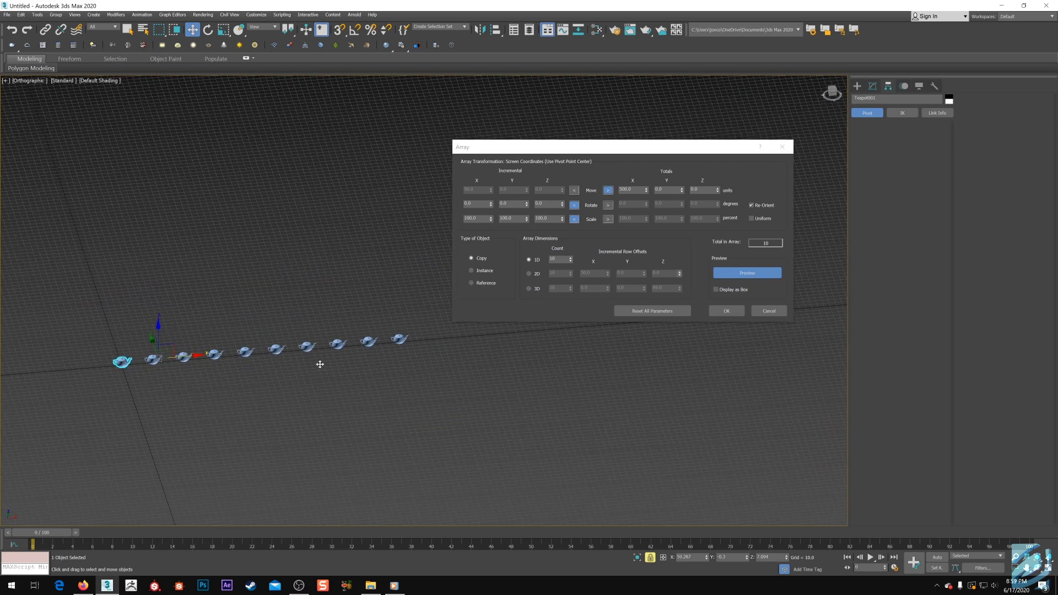
pyautogui.scroll(2, 274, 363)
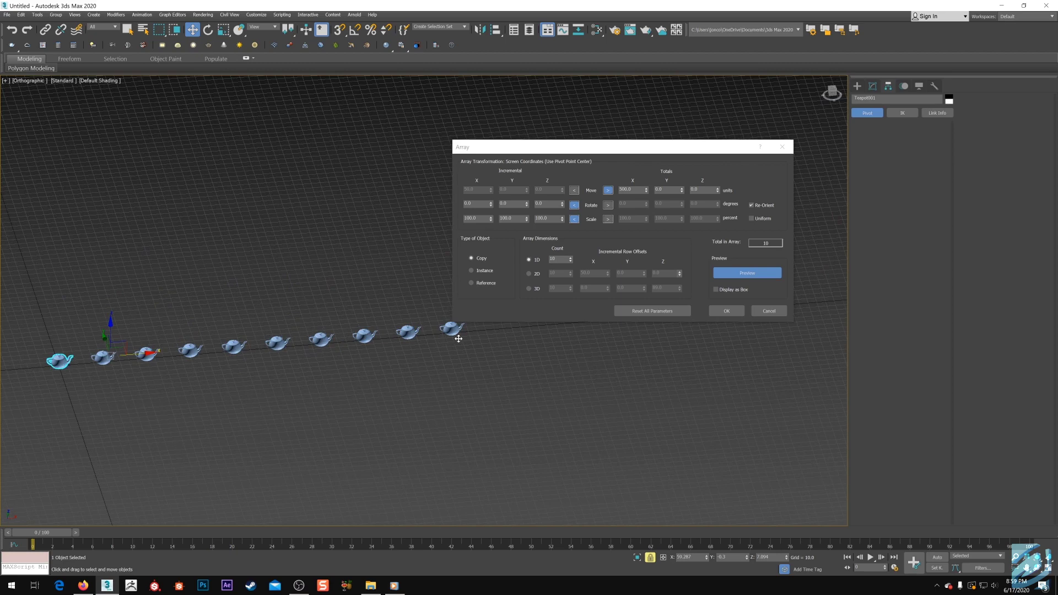
pyautogui.scroll(-1, 210, 348)
pyautogui.scroll(1, 233, 347)
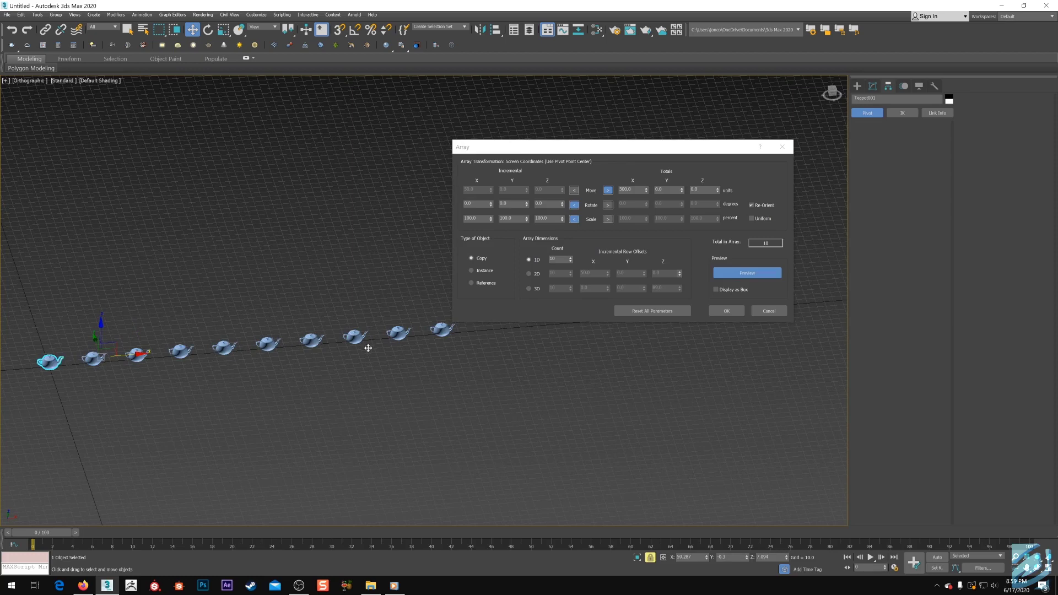
# Step: Expand the array to 2D with row offsets of 0 along X and 39 along Y
pyautogui.click(529, 274)
pyautogui.scroll(-2, 420, 323)
pyautogui.keyDown('alt'); pyautogui.moveTo(464, 326); pyautogui.dragTo(321, 336, button='middle'); pyautogui.keyUp('alt')
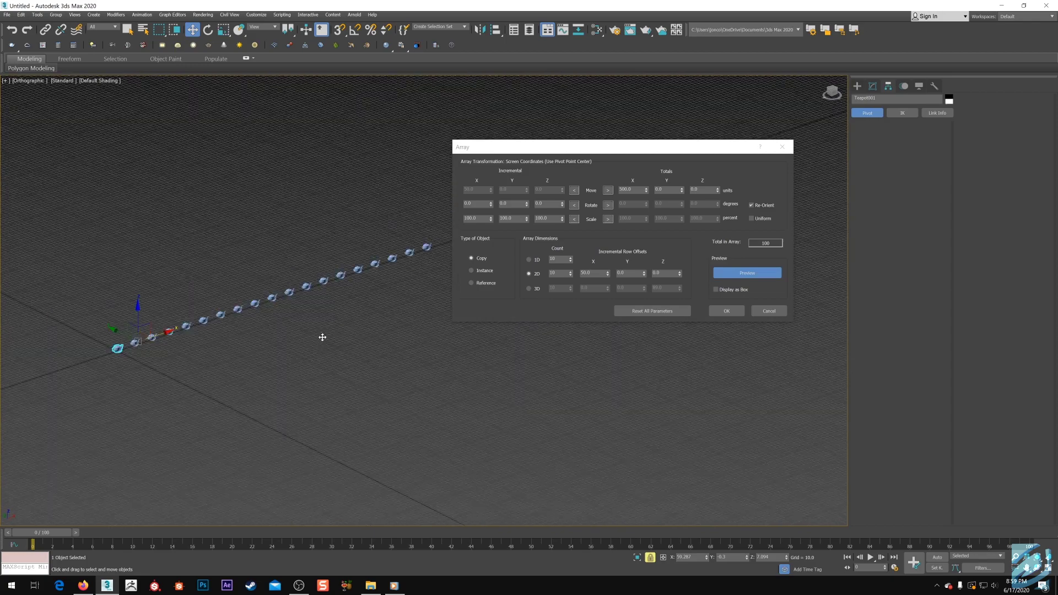
pyautogui.rightClick(607, 275)
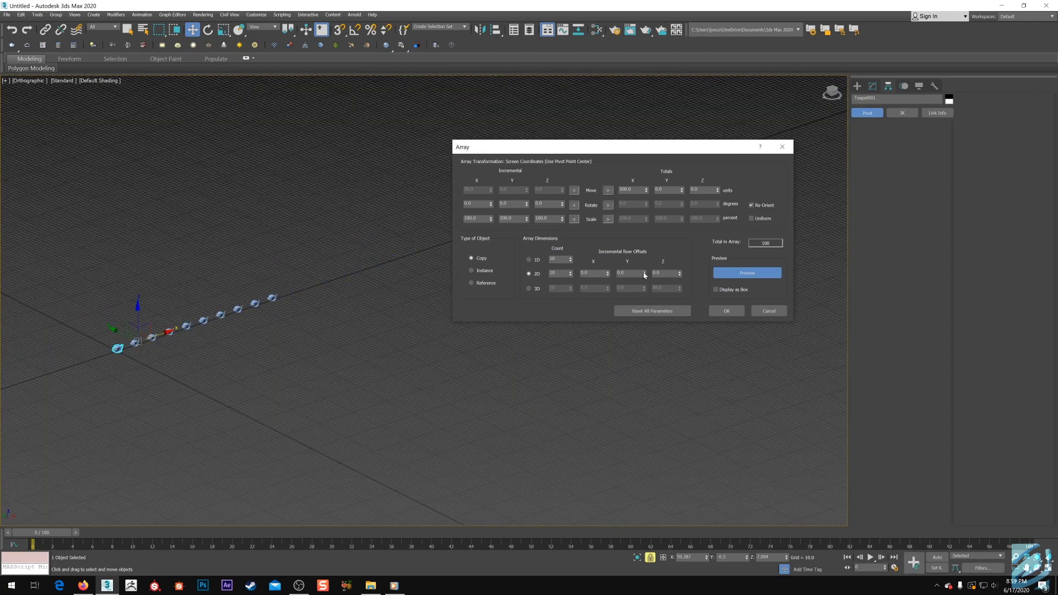
pyautogui.scroll(5, 178, 380)
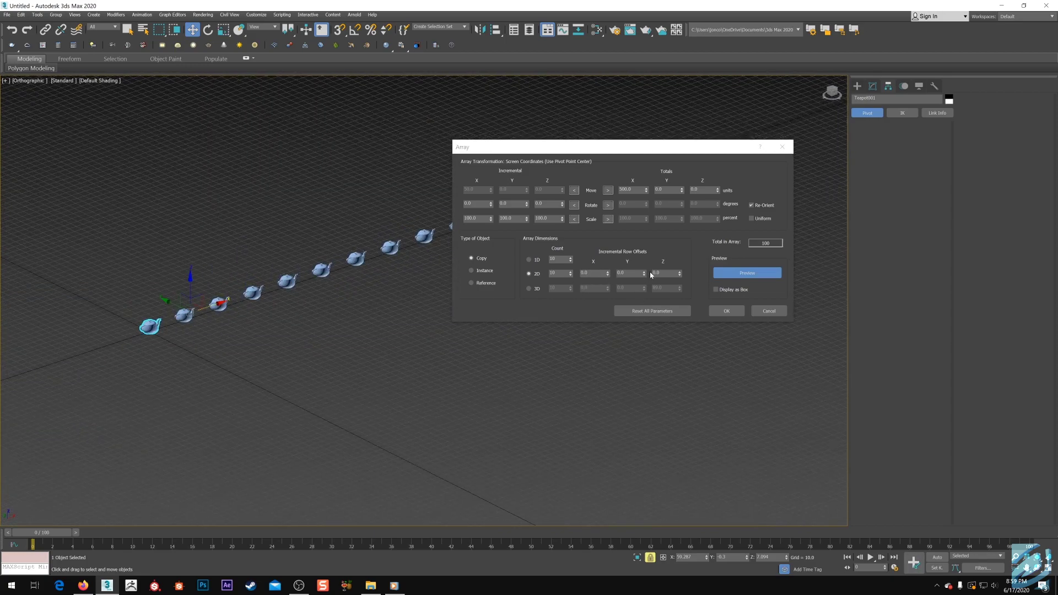
pyautogui.moveTo(644, 275); pyautogui.dragTo(642, 265)
pyautogui.moveTo(226, 352); pyautogui.dragTo(210, 401, button='middle')
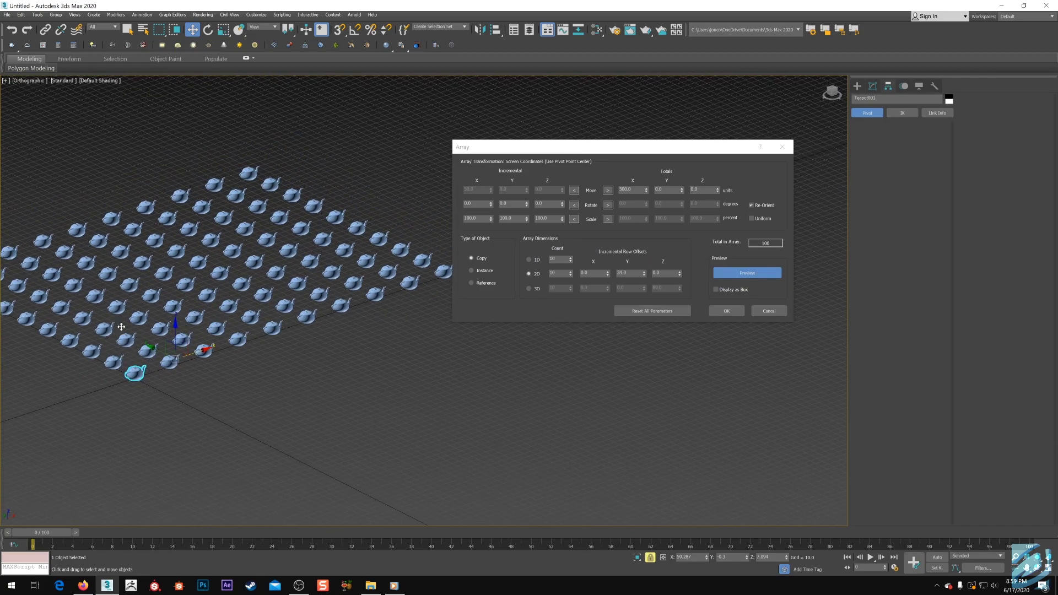
pyautogui.scroll(-5, 308, 380)
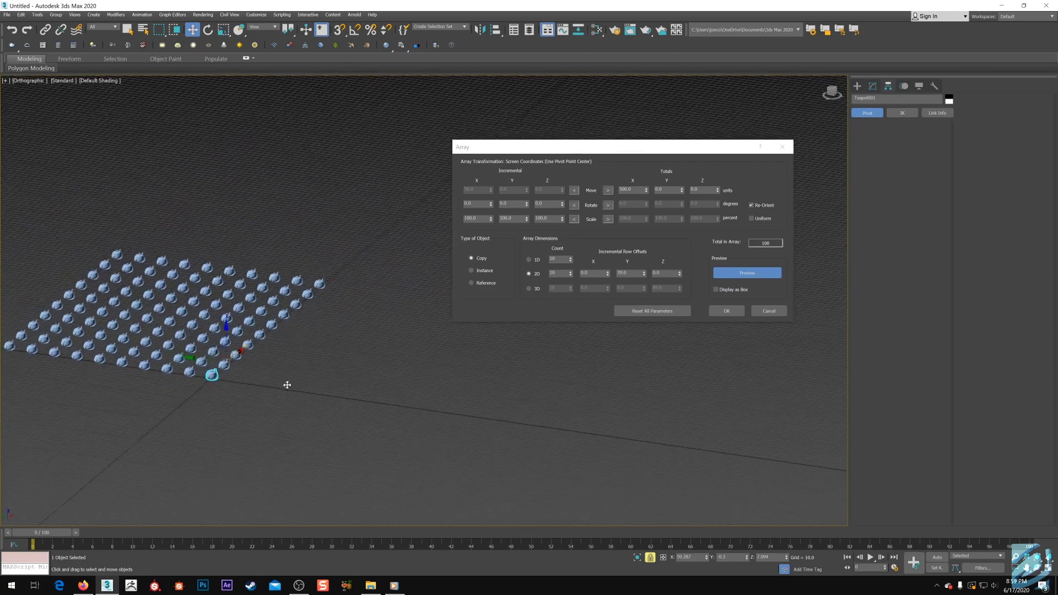
pyautogui.scroll(2, 338, 371)
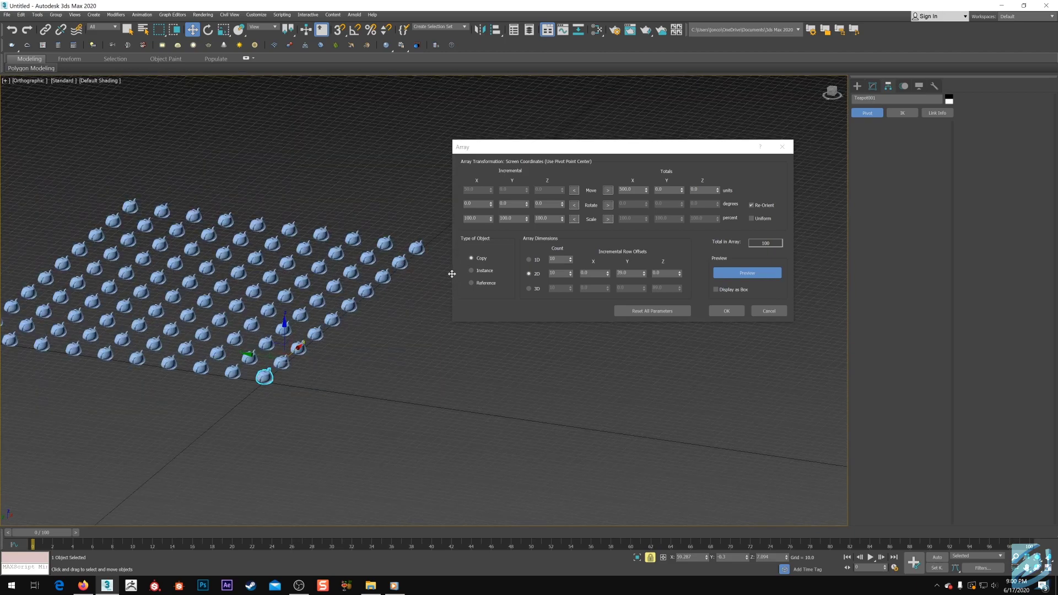
# Step: Expand the array to 3D to preview stacked layers, and then reset the Z row offset to 0
pyautogui.moveTo(271, 357); pyautogui.dragTo(325, 369, button='middle')
pyautogui.moveTo(364, 371); pyautogui.dragTo(370, 371, button='middle')
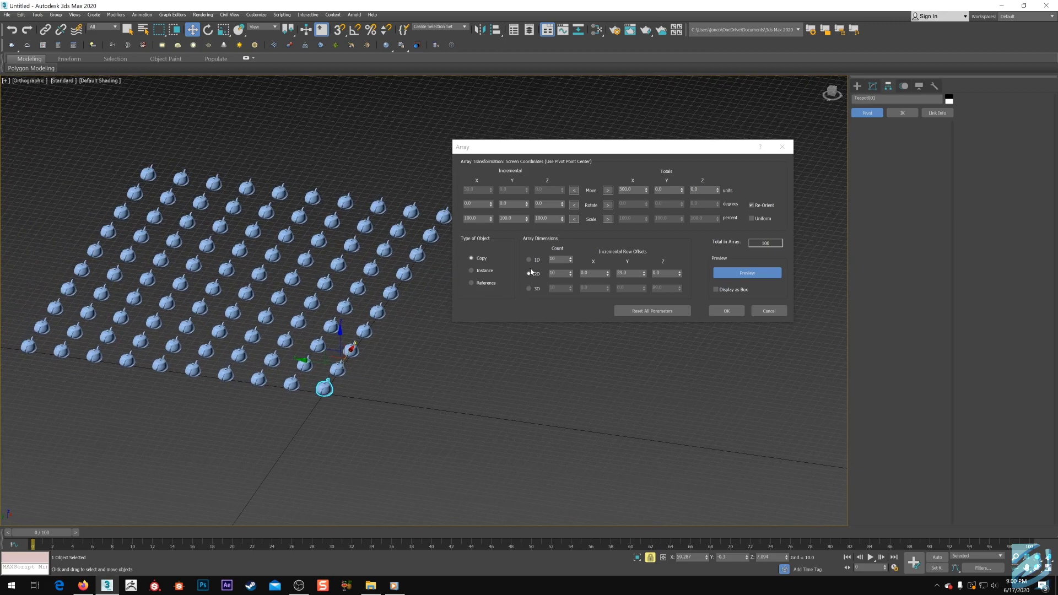
pyautogui.click(530, 289)
pyautogui.keyDown('alt'); pyautogui.moveTo(290, 389); pyautogui.dragTo(423, 374, button='middle'); pyautogui.keyUp('alt')
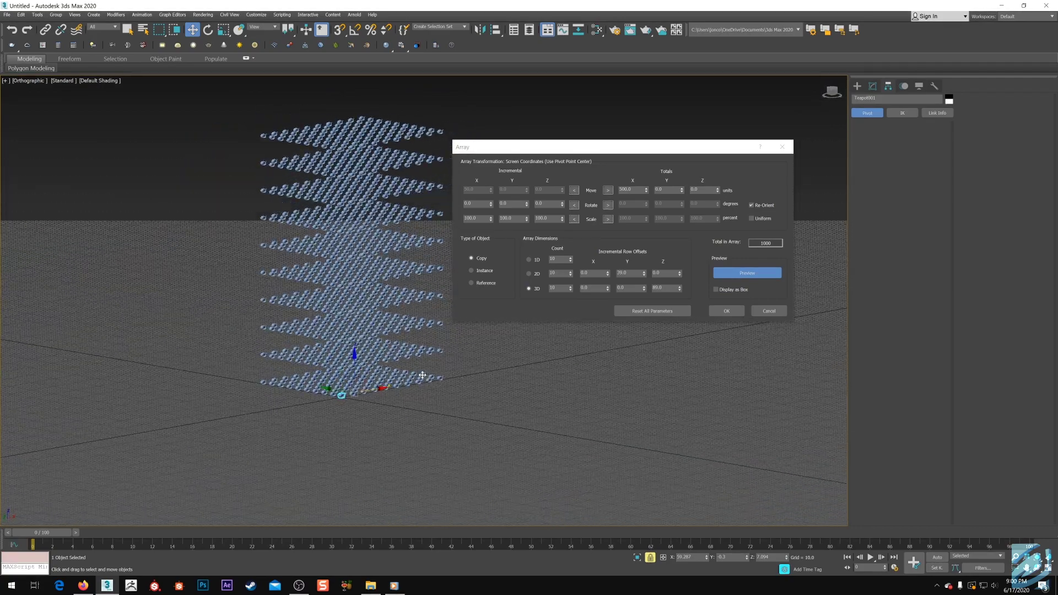
pyautogui.rightClick(680, 290)
# Step: Reduce the array to 2D and then to 1D
pyautogui.click(529, 274)
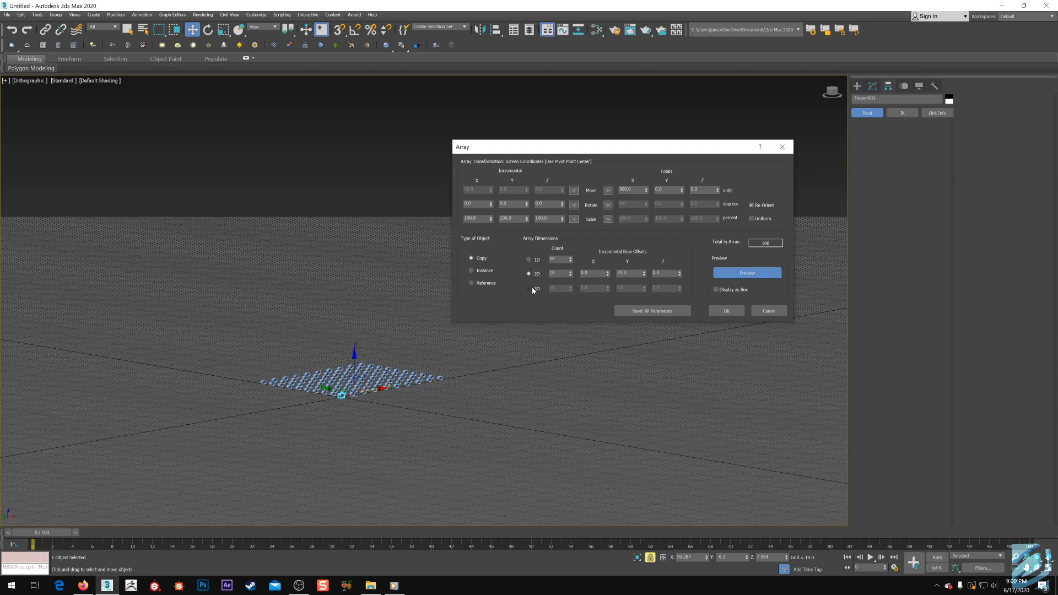
pyautogui.scroll(3, 290, 386)
pyautogui.moveTo(350, 383); pyautogui.dragTo(348, 352, button='middle')
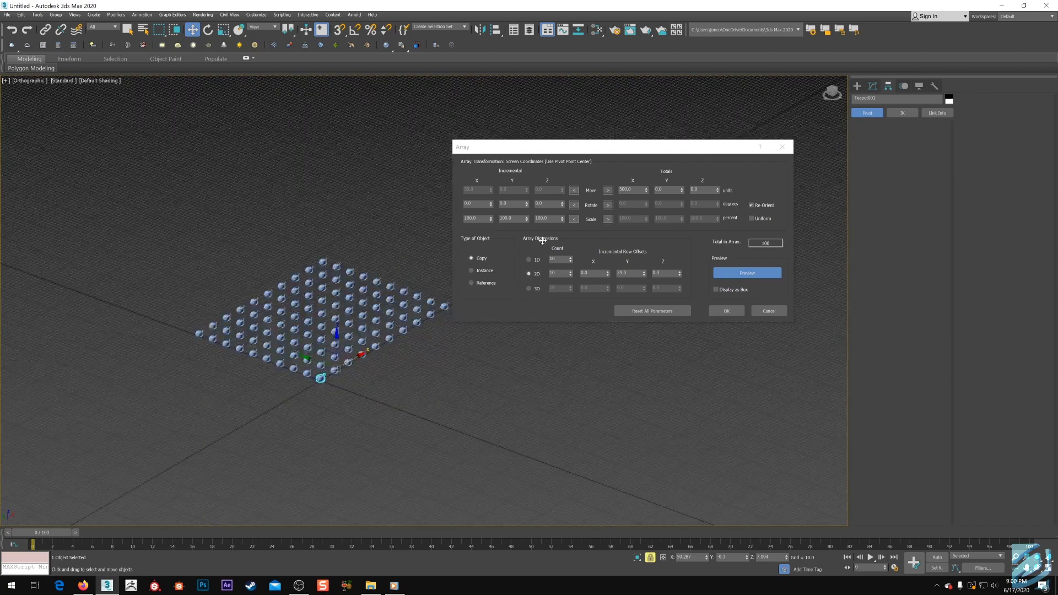
pyautogui.click(530, 260)
pyautogui.moveTo(347, 405); pyautogui.dragTo(307, 390, button='middle')
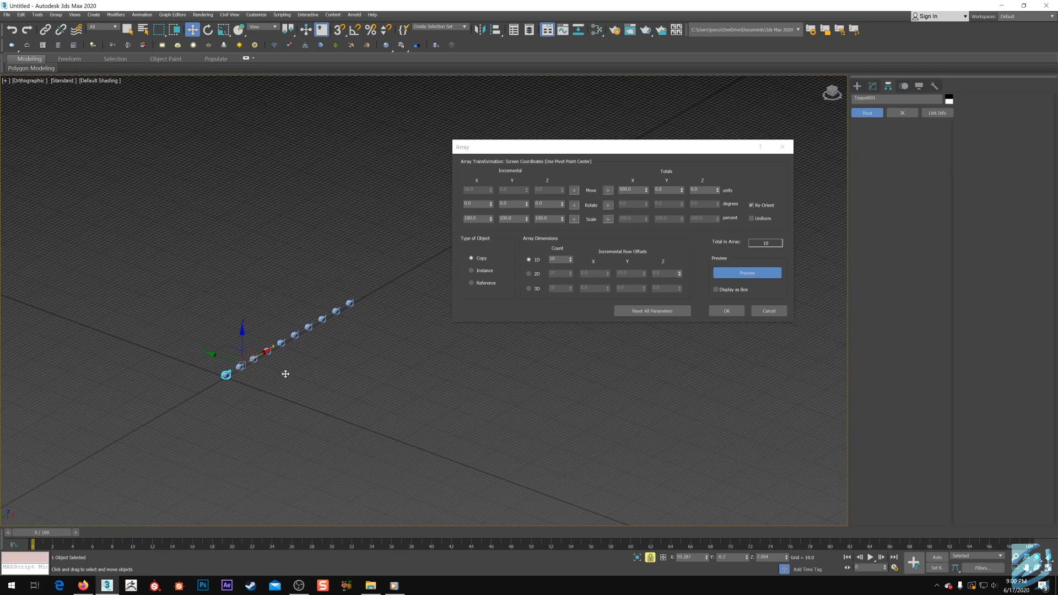
# Step: Cancel the array without creating any clones
pyautogui.click(768, 311)
pyautogui.scroll(-3, 452, 389)
pyautogui.keyDown('alt'); pyautogui.moveTo(451, 390); pyautogui.dragTo(422, 392, button='middle'); pyautogui.keyUp('alt')
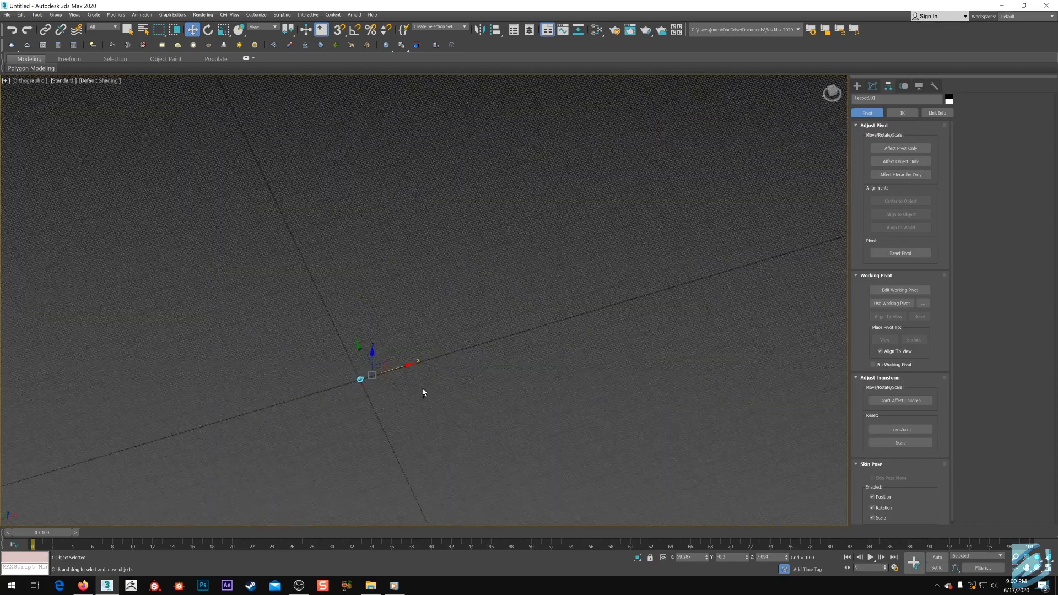
pyautogui.scroll(3, 423, 392)
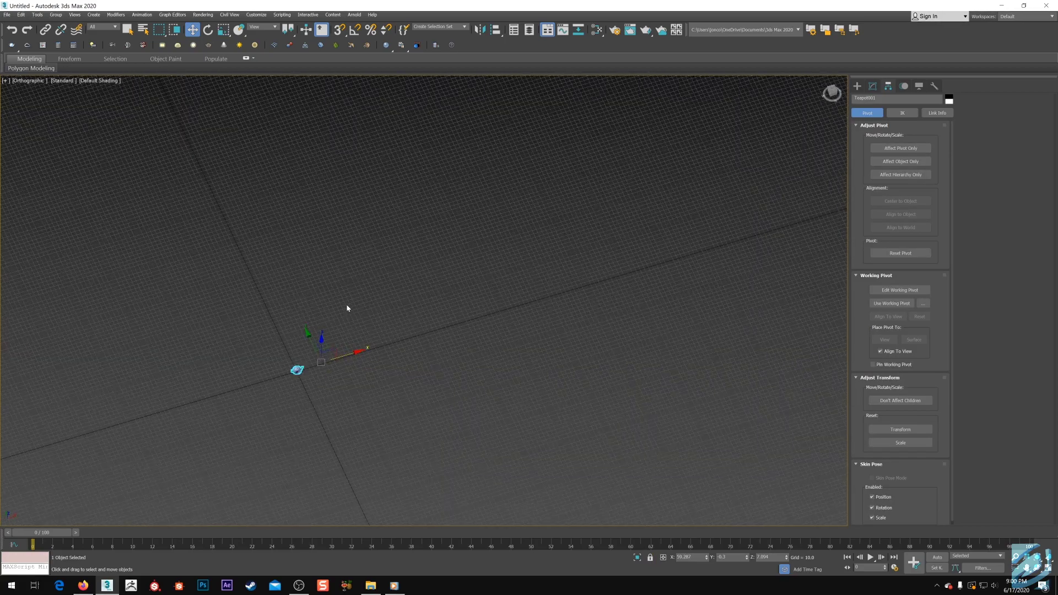
# Step: Delete the teapot from the scene in the perspective view
pyautogui.press('p')
pyautogui.press('z')
pyautogui.scroll(-6, 346, 306)
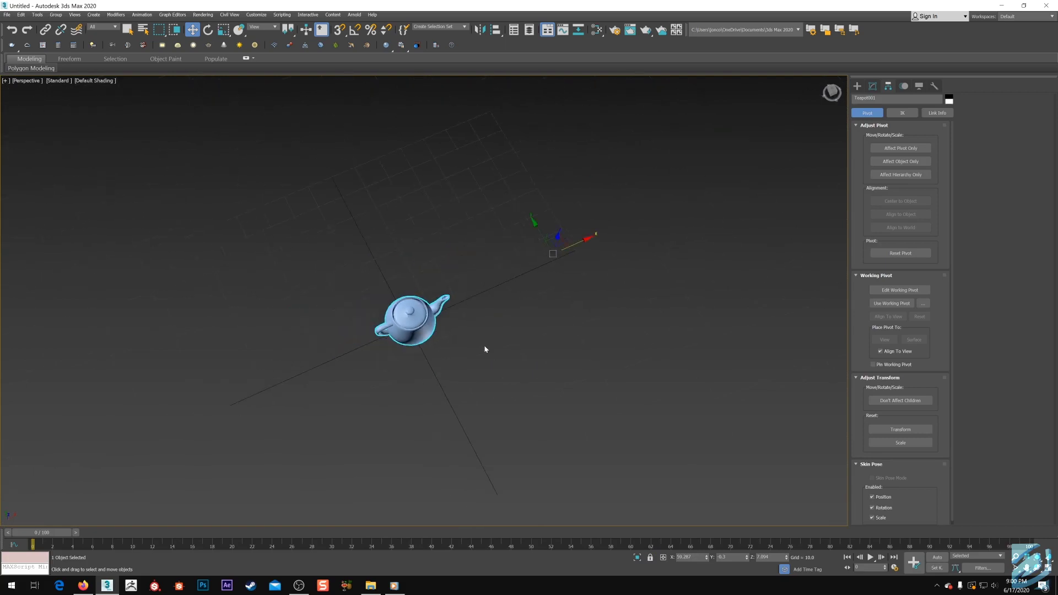
pyautogui.keyDown('alt'); pyautogui.moveTo(485, 349); pyautogui.dragTo(484, 308, button='middle'); pyautogui.keyUp('alt')
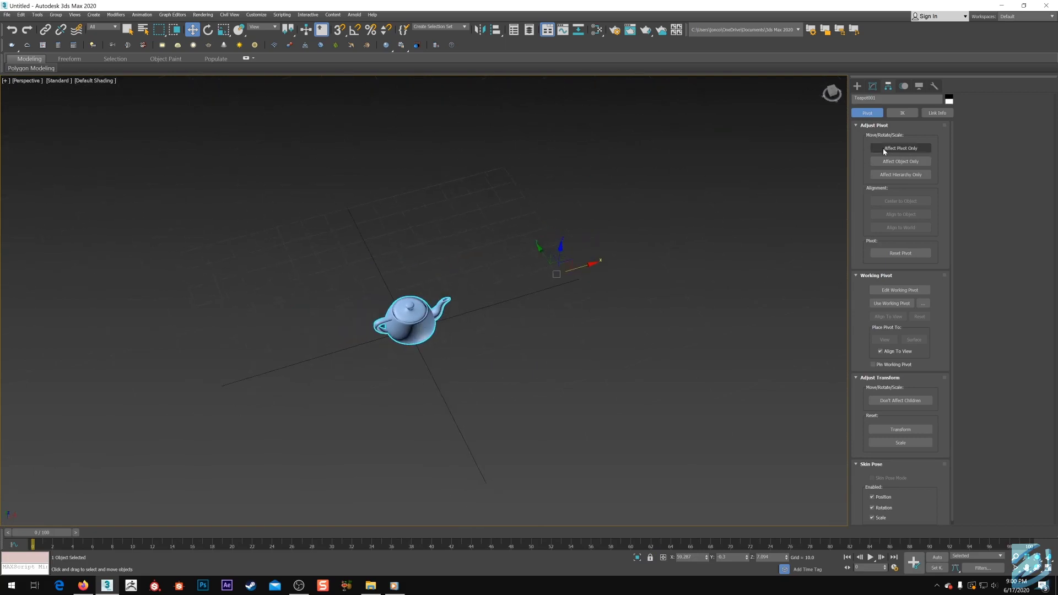
pyautogui.press('Delete')
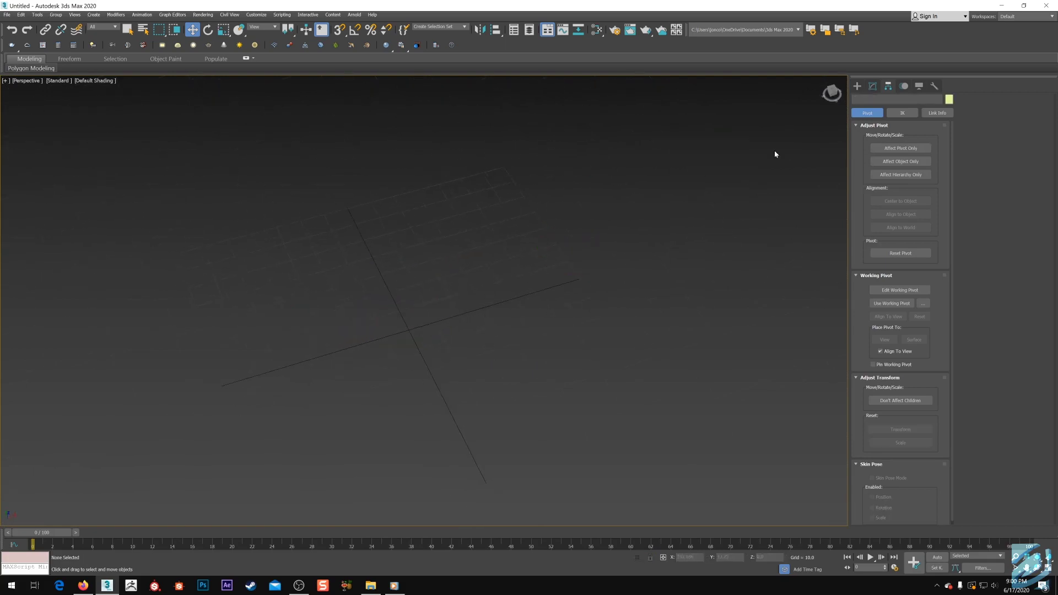
# Step: Create a thin upright box near the origin, about 19 long, 0.9 wide and 32 high
pyautogui.click(858, 87)
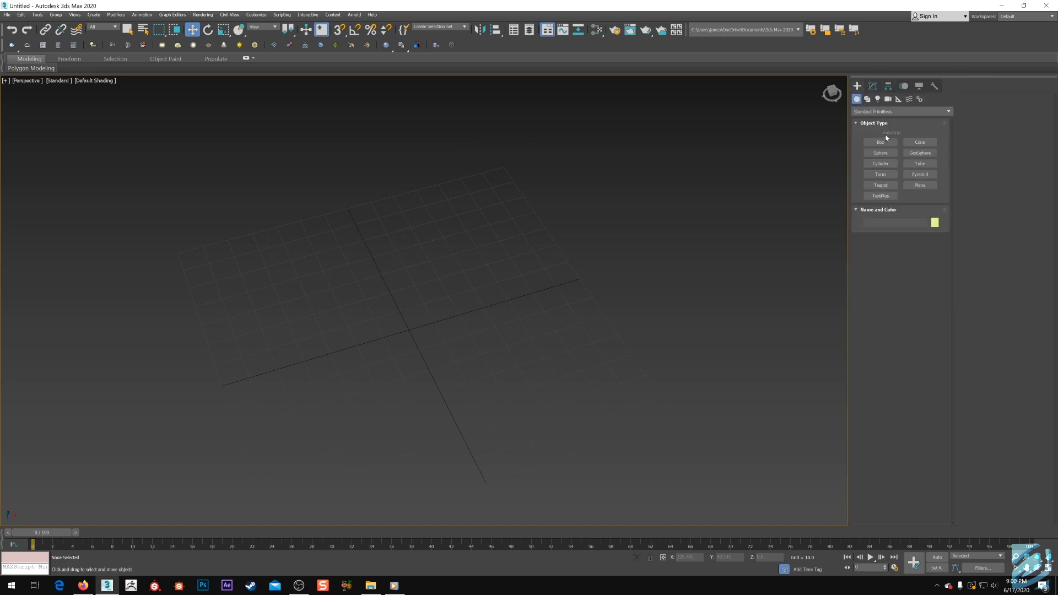
pyautogui.click(880, 142)
pyautogui.moveTo(388, 314); pyautogui.dragTo(409, 357)
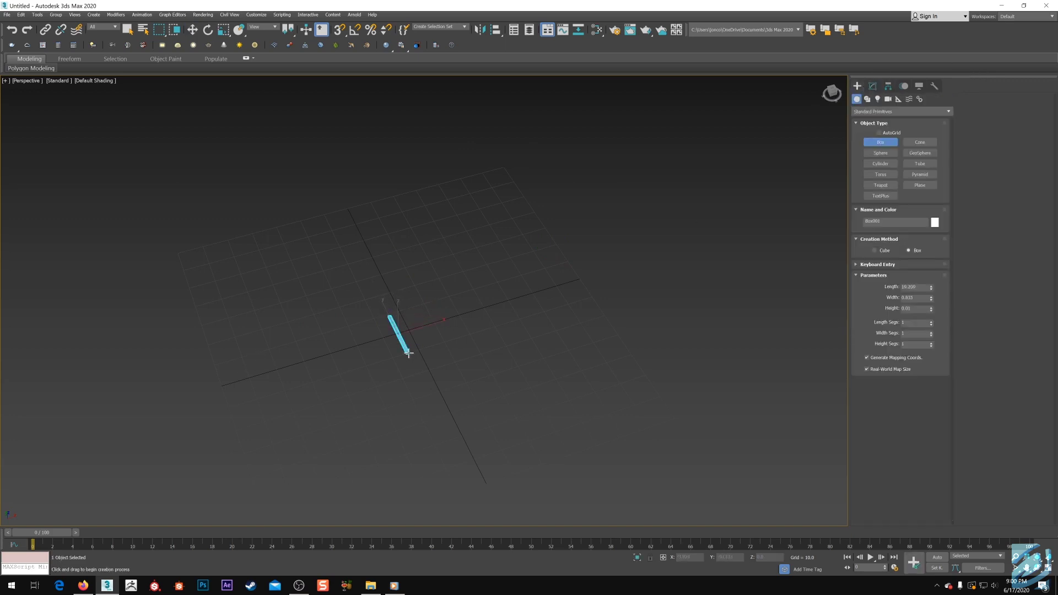
pyautogui.click(408, 266)
pyautogui.keyDown('alt'); pyautogui.moveTo(467, 285); pyautogui.dragTo(490, 283, button='middle'); pyautogui.keyUp('alt')
pyautogui.rightClick(474, 285)
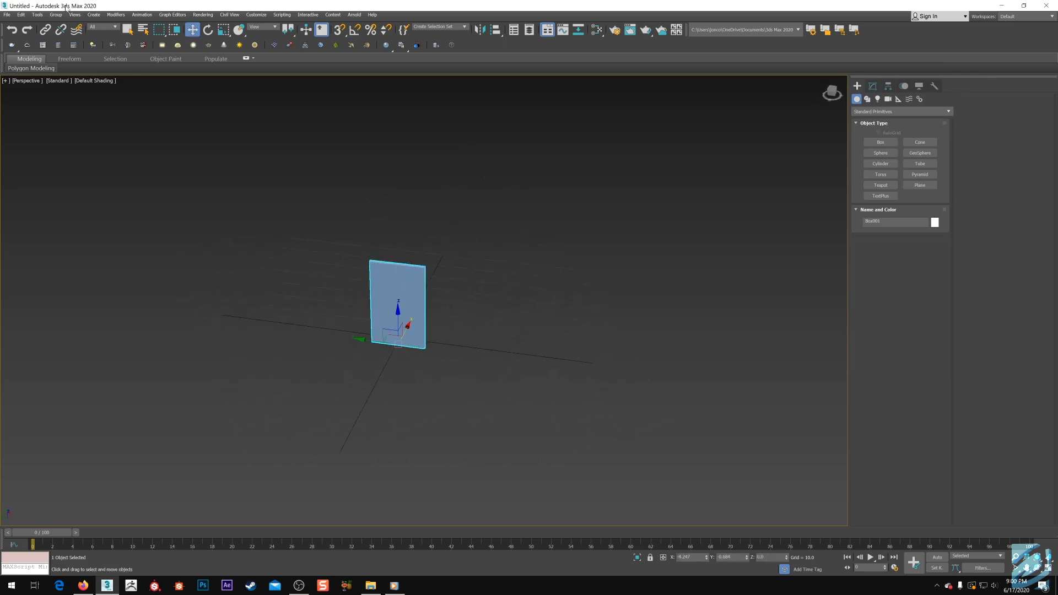
# Step: Open the Array tool for the box as a 1D array with a count of 50
pyautogui.click(39, 14)
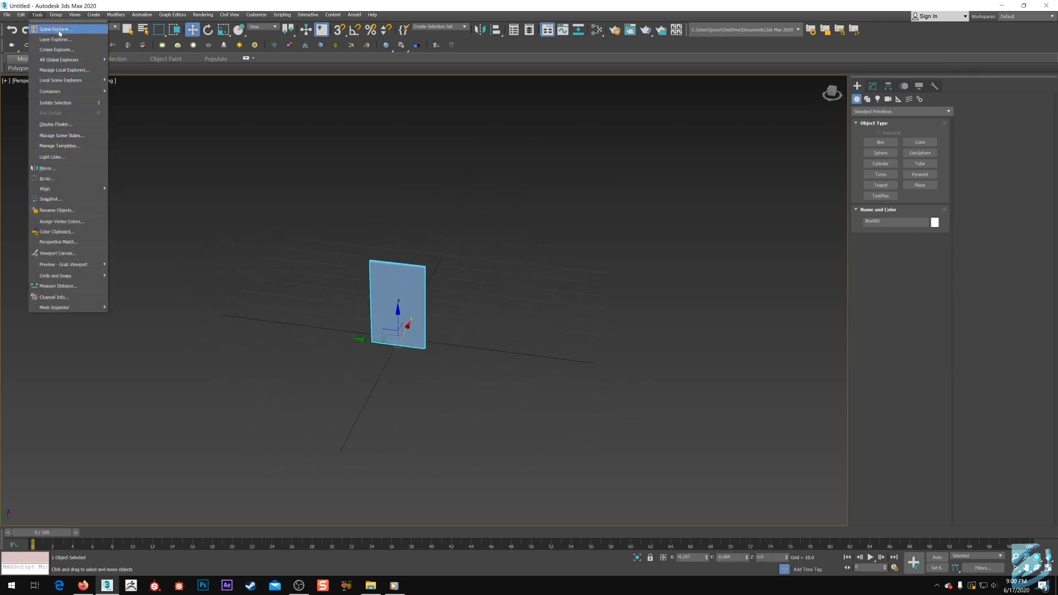
pyautogui.moveTo(433, 269); pyautogui.dragTo(436, 266, button='middle')
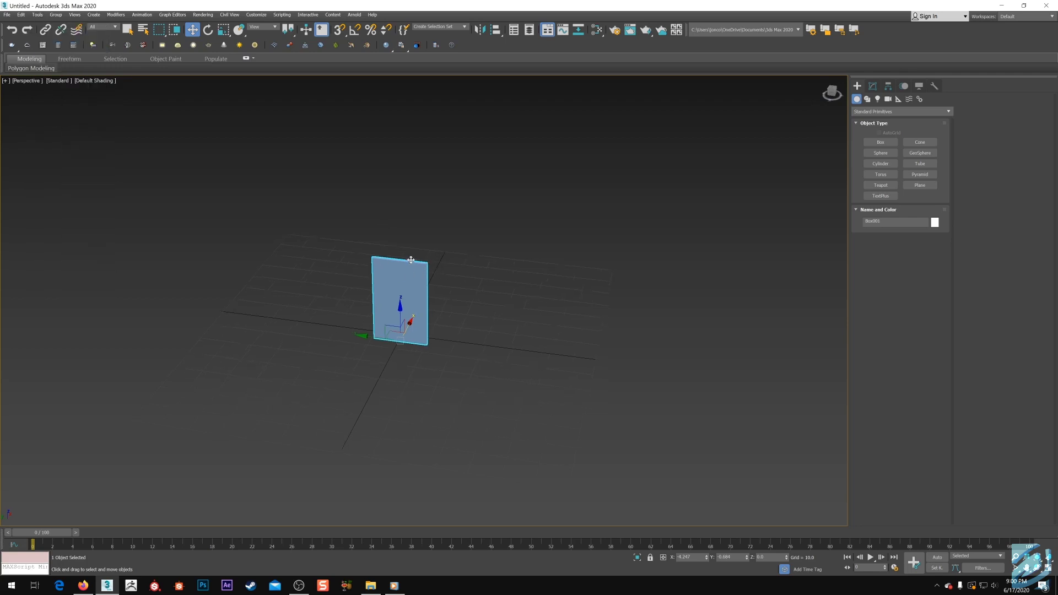
pyautogui.keyDown('alt'); pyautogui.moveTo(431, 311); pyautogui.dragTo(434, 306, button='middle'); pyautogui.keyUp('alt')
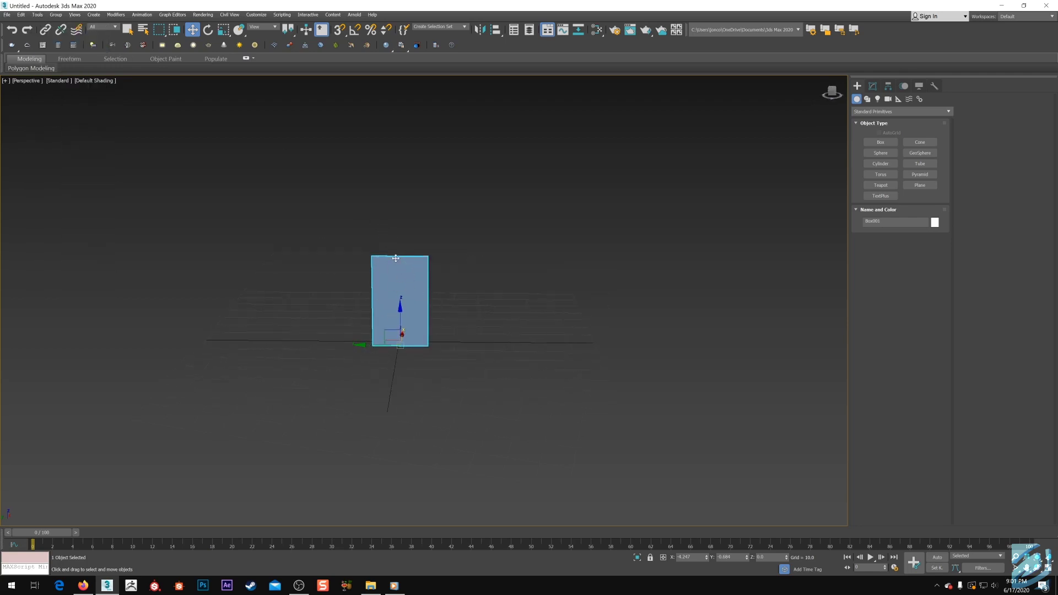
pyautogui.click(37, 15)
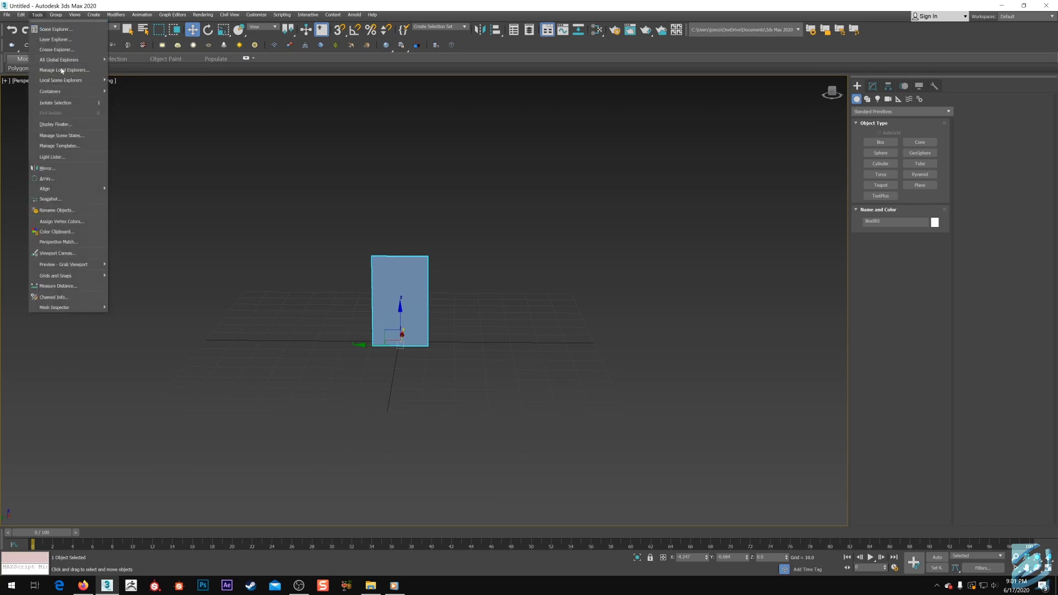
pyautogui.click(57, 177)
pyautogui.moveTo(517, 204); pyautogui.dragTo(665, 170)
pyautogui.moveTo(413, 370); pyautogui.dragTo(385, 341, button='middle')
pyautogui.click(582, 283)
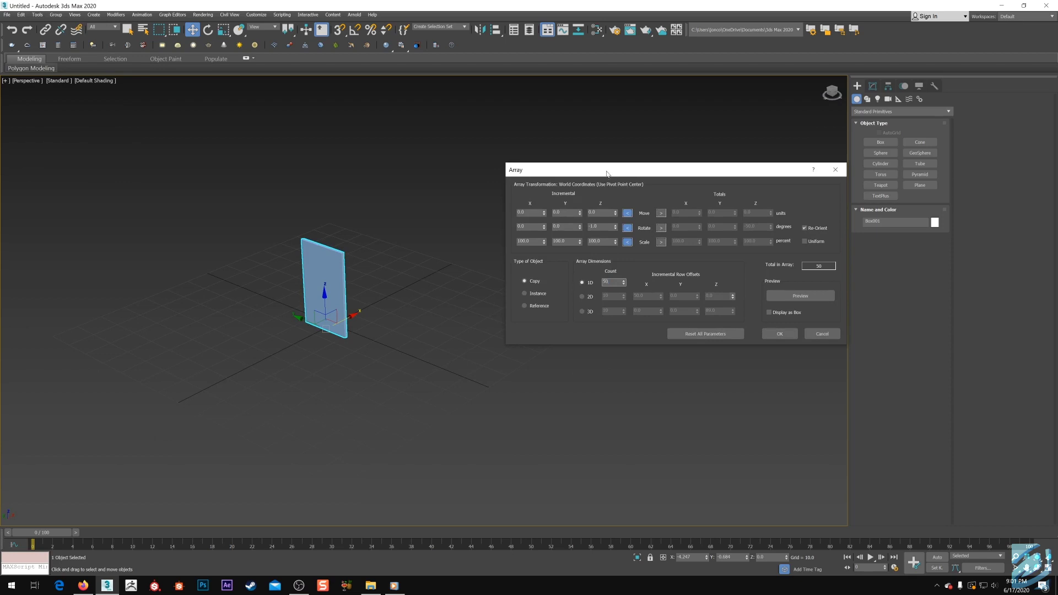
pyautogui.moveTo(606, 174); pyautogui.dragTo(598, 161)
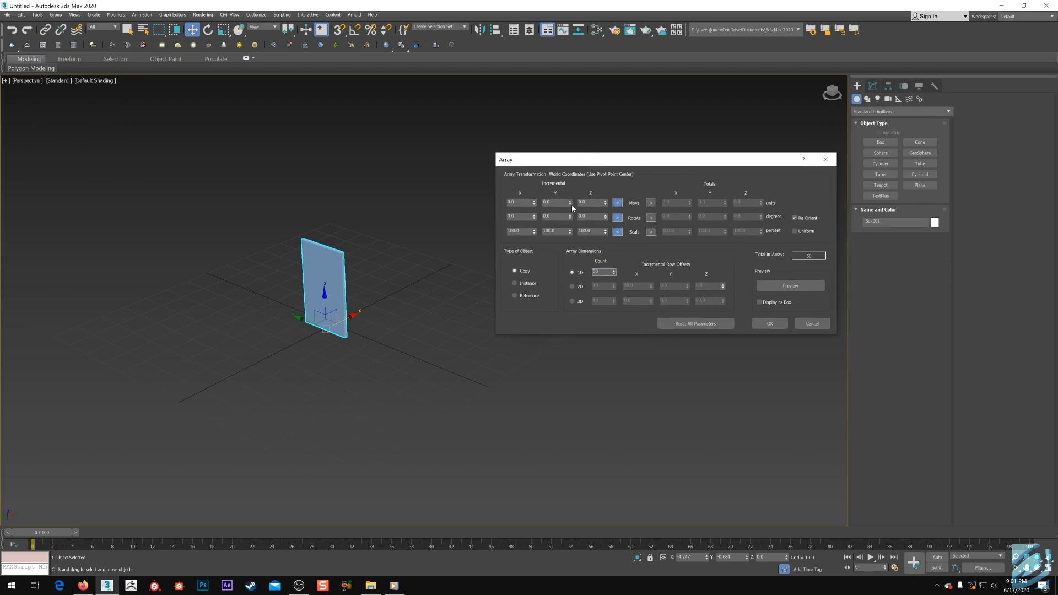
# Step: Preview the box array with an incremental move of 2 along X
pyautogui.moveTo(569, 203); pyautogui.dragTo(571, 198)
pyautogui.click(799, 287)
pyautogui.rightClick(570, 203)
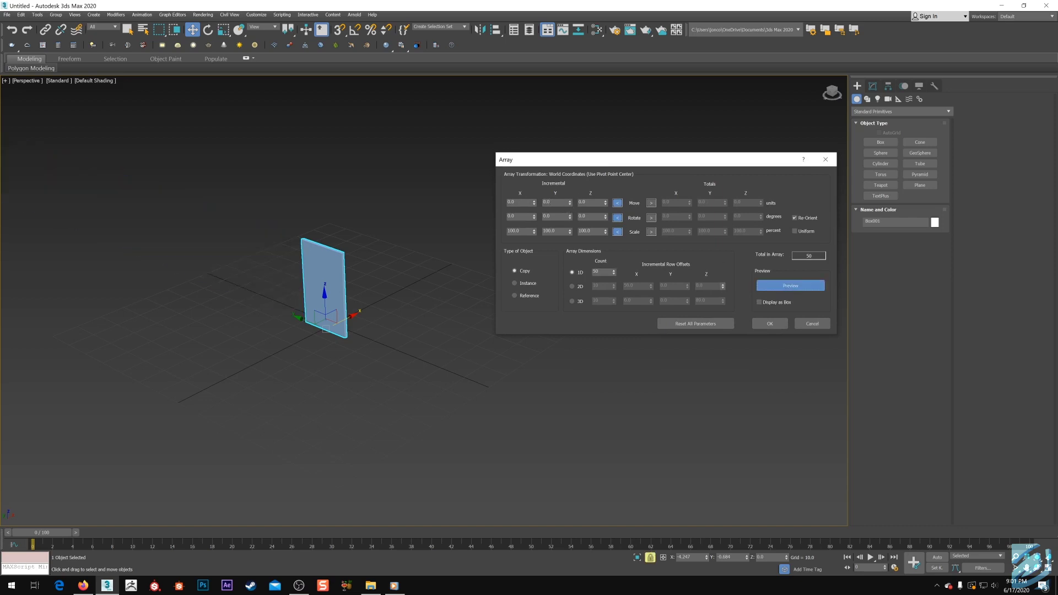
pyautogui.moveTo(534, 206); pyautogui.dragTo(534, 202)
pyautogui.press('Return')
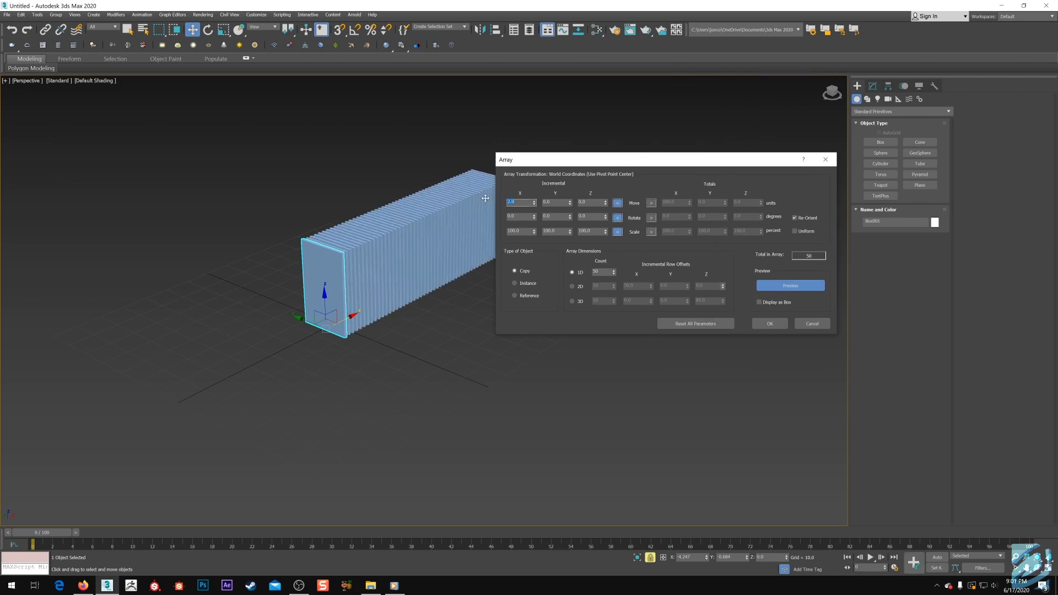
pyautogui.keyDown('alt'); pyautogui.moveTo(353, 384); pyautogui.dragTo(430, 341, button='middle'); pyautogui.keyUp('alt')
pyautogui.keyDown('alt'); pyautogui.moveTo(312, 306); pyautogui.dragTo(262, 341, button='middle'); pyautogui.keyUp('alt')
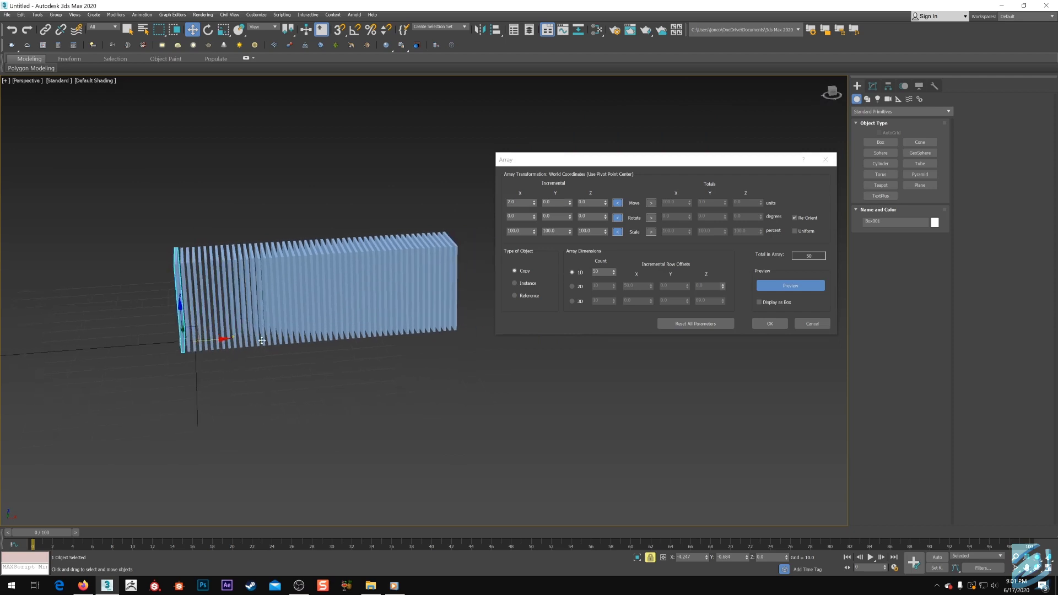
# Step: Set the array's incremental rotation about X to 7 degrees
pyautogui.moveTo(533, 218); pyautogui.dragTo(534, 216)
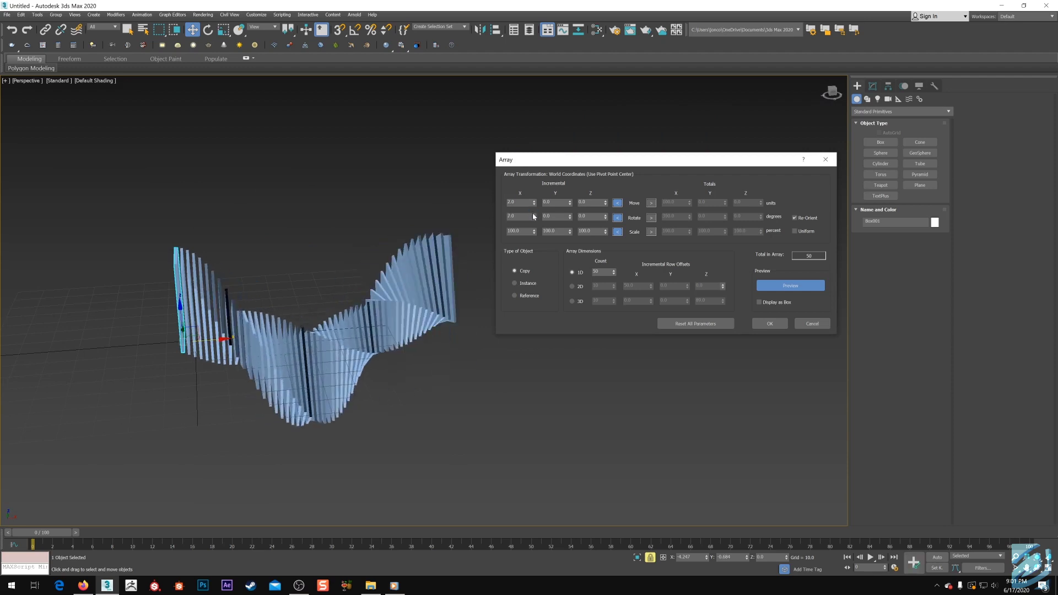
pyautogui.moveTo(442, 270)
pyautogui.keyDown('alt'); pyautogui.mouseDown(button='middle')
pyautogui.moveTo(397, 268)
pyautogui.moveTo(350, 308)
pyautogui.moveTo(326, 286)
pyautogui.moveTo(427, 281)
pyautogui.mouseUp(button='middle'); pyautogui.keyUp('alt')
pyautogui.scroll(-3, 396, 274)
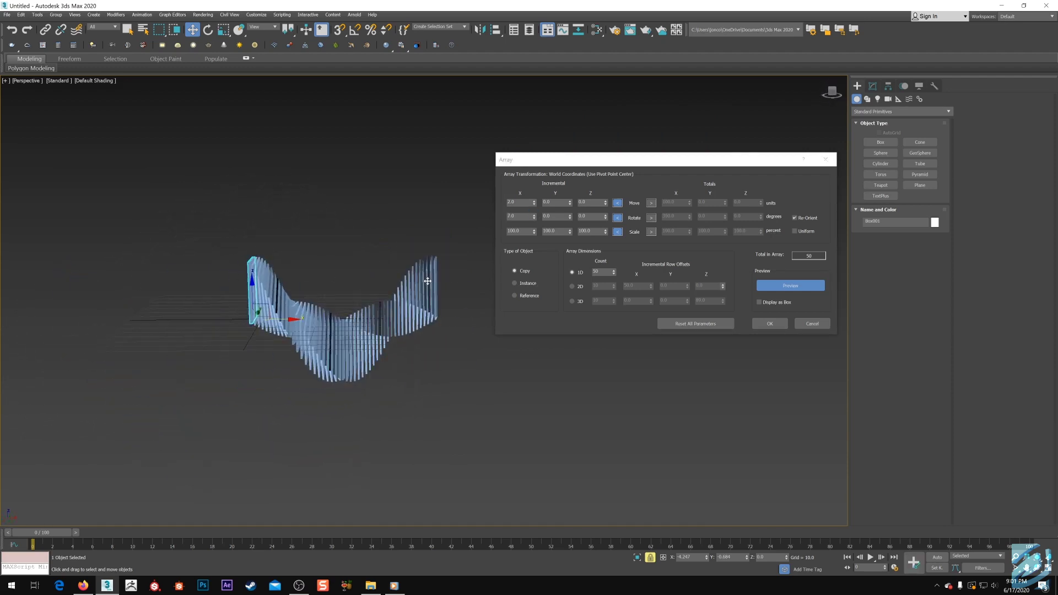
# Step: Reset the array's incremental X move to 0 and examine the rotation-only preview from several angles
pyautogui.rightClick(534, 204)
pyautogui.keyDown('alt'); pyautogui.moveTo(378, 342); pyautogui.dragTo(279, 298, button='middle'); pyautogui.keyUp('alt')
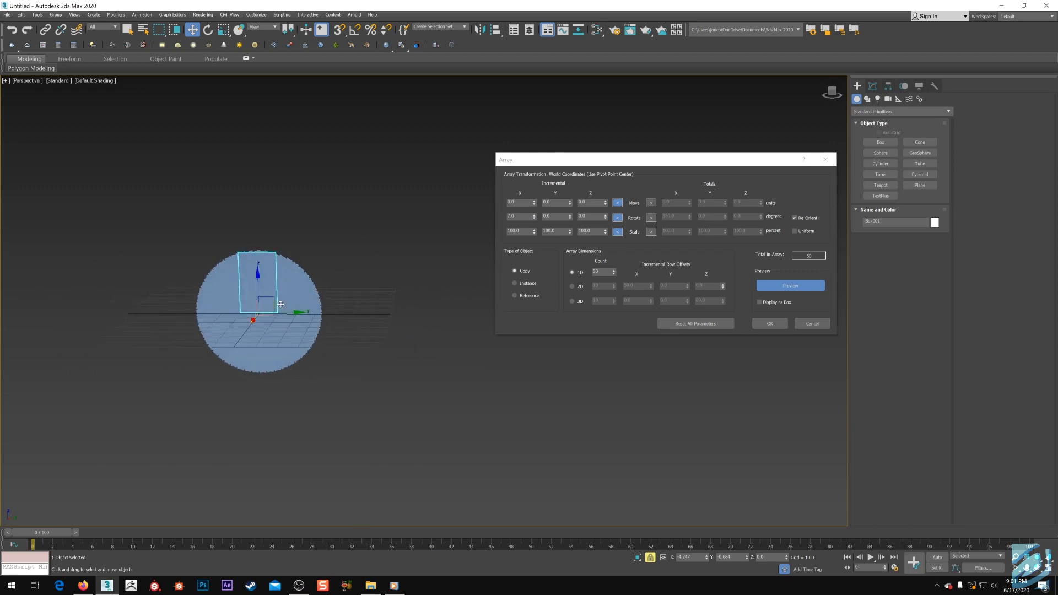
pyautogui.scroll(4, 270, 288)
pyautogui.scroll(-4, 354, 322)
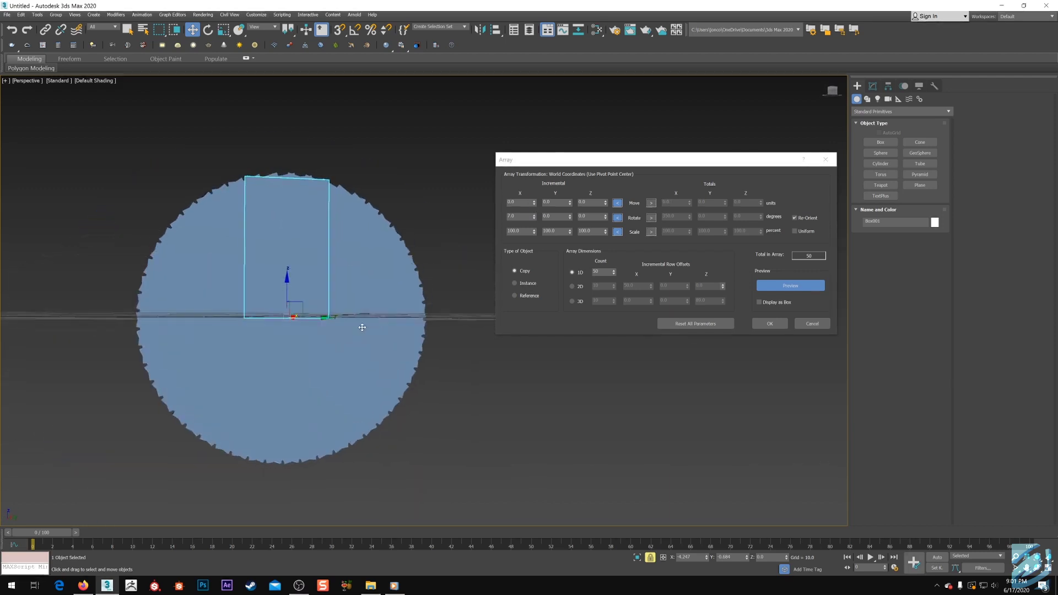
pyautogui.moveTo(359, 324); pyautogui.dragTo(389, 307, button='middle')
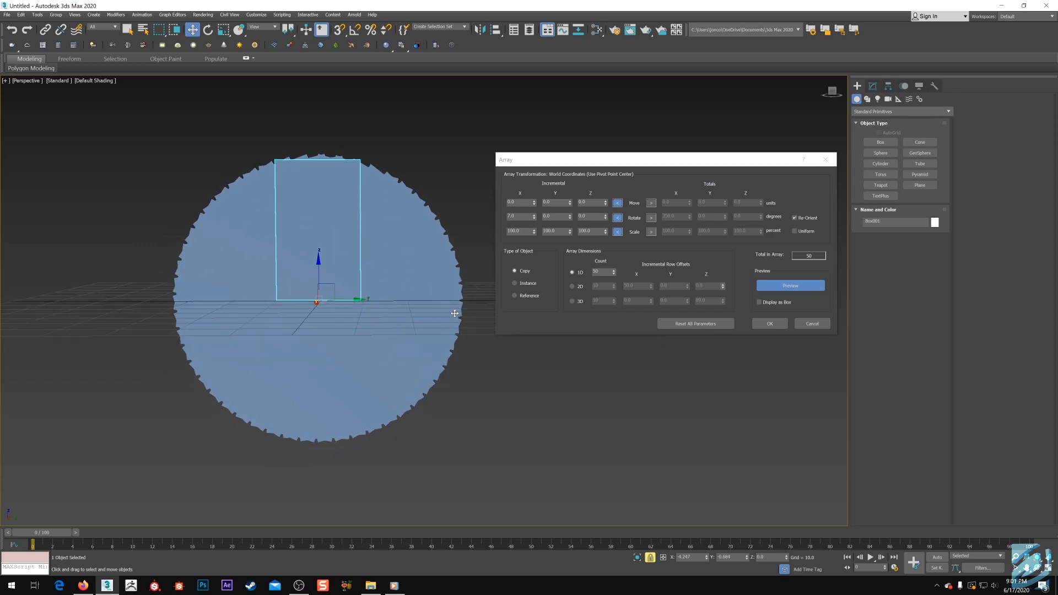
pyautogui.keyDown('alt'); pyautogui.moveTo(455, 313); pyautogui.dragTo(442, 337, button='middle'); pyautogui.keyUp('alt')
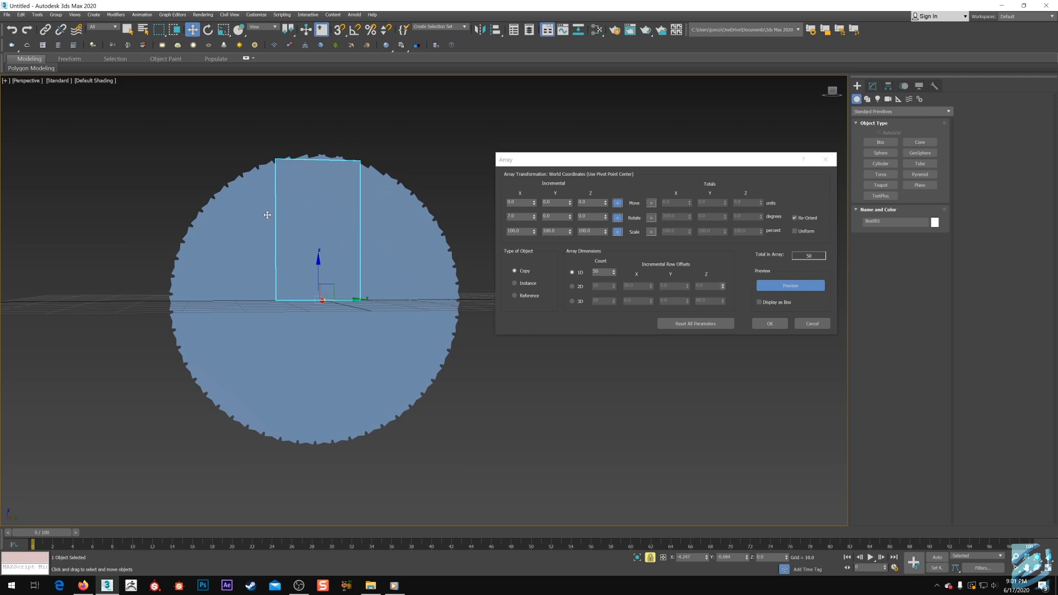
pyautogui.scroll(-5, 276, 287)
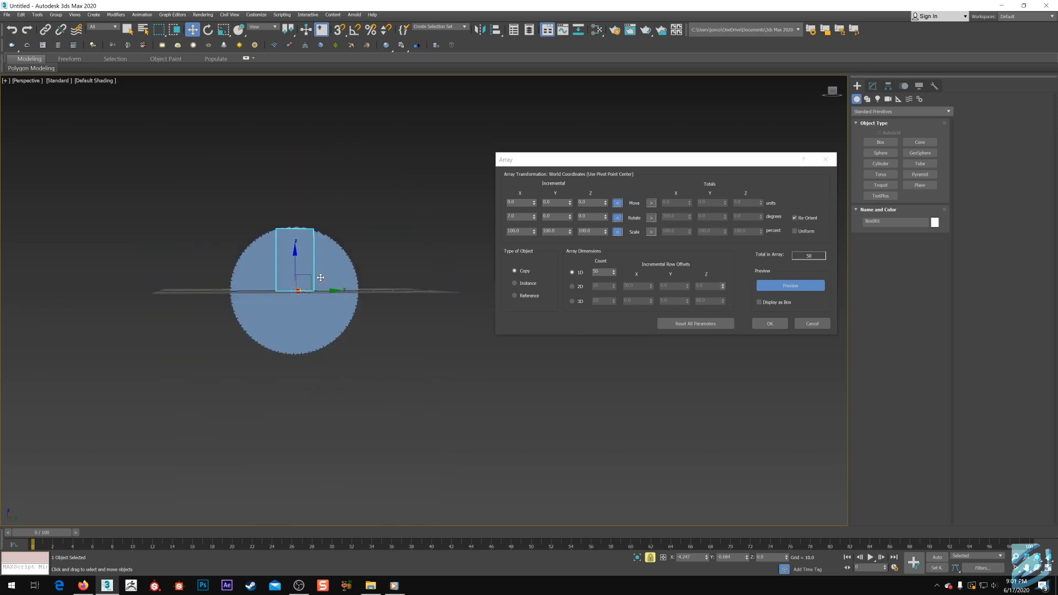
pyautogui.keyDown('alt'); pyautogui.moveTo(275, 286); pyautogui.dragTo(312, 277, button='middle'); pyautogui.keyUp('alt')
pyautogui.scroll(5, 312, 277)
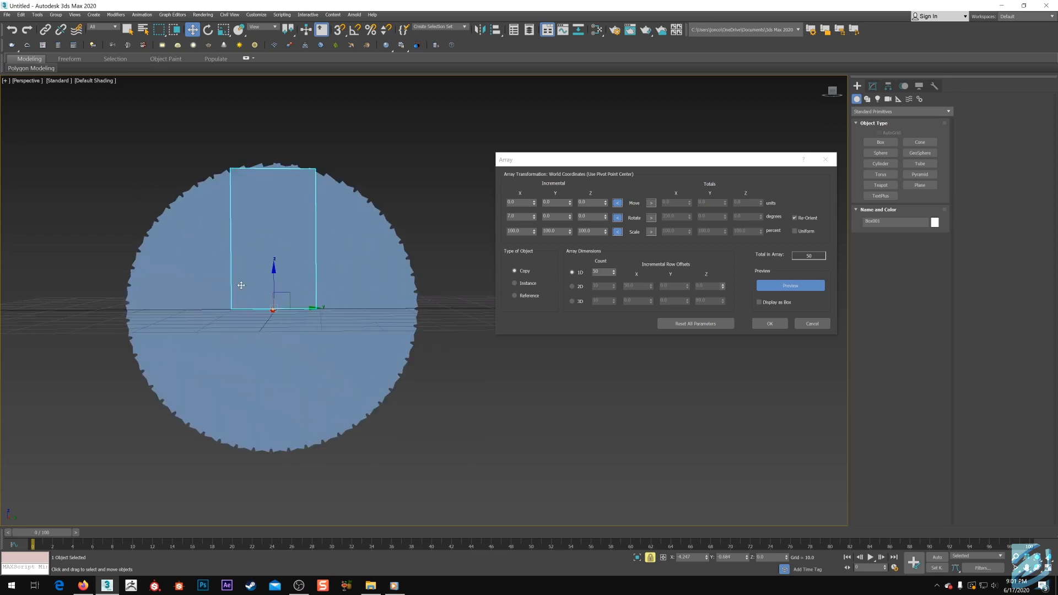
pyautogui.scroll(-3, 385, 288)
pyautogui.keyDown('alt'); pyautogui.moveTo(386, 288); pyautogui.dragTo(428, 288, button='middle'); pyautogui.keyUp('alt')
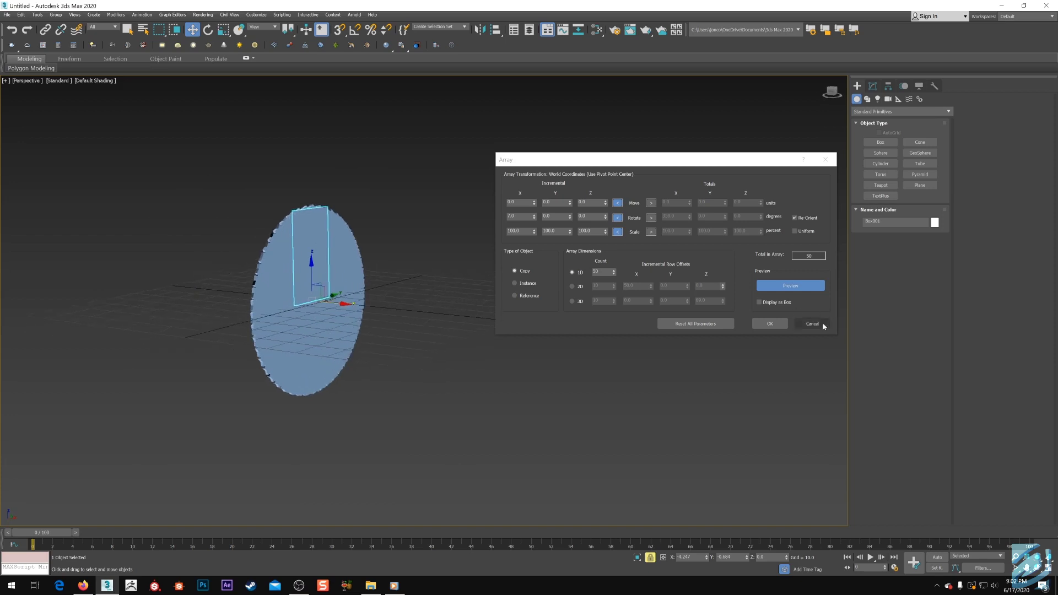
# Step: Cancel the box array and delete the box
pyautogui.click(812, 324)
pyautogui.keyDown('alt'); pyautogui.moveTo(768, 322); pyautogui.dragTo(525, 322, button='middle'); pyautogui.keyUp('alt')
pyautogui.press('Delete')
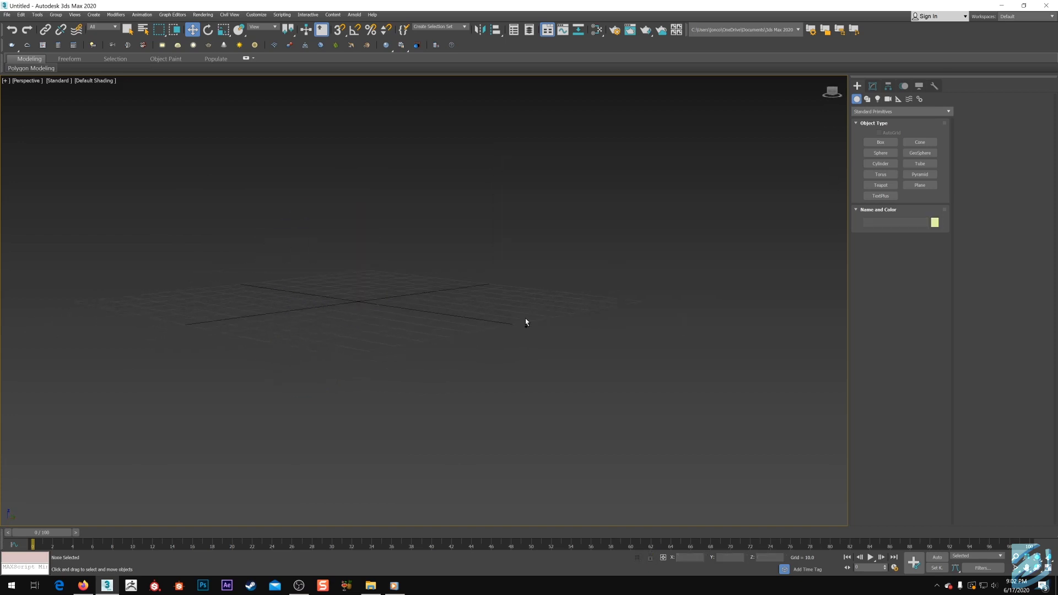
# Step: Create a thin cylinder at the origin in the top view with a radius of about 29, and show edged faces
pyautogui.press('t')
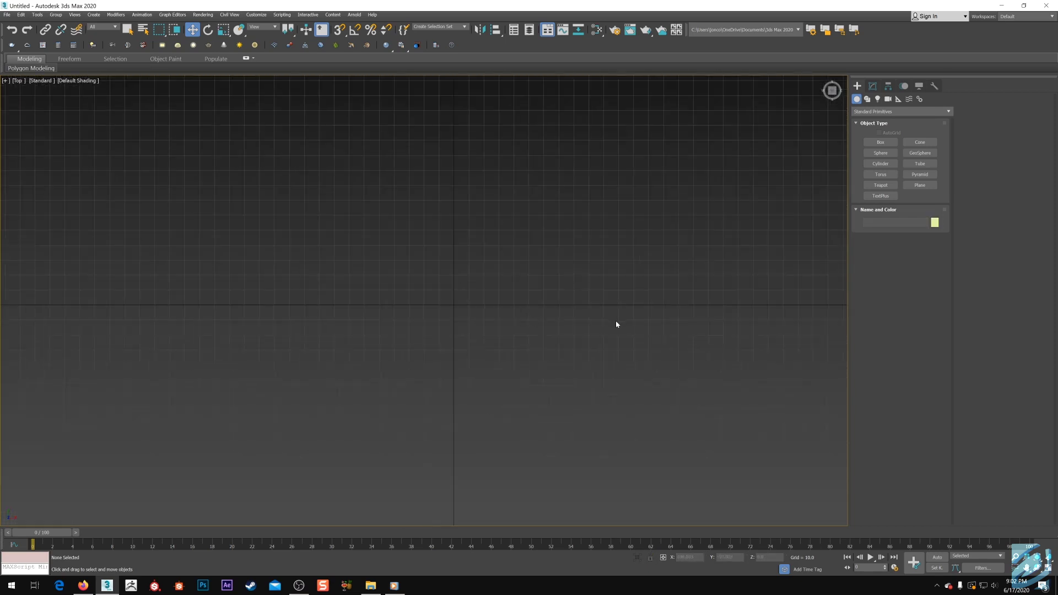
pyautogui.click(898, 164)
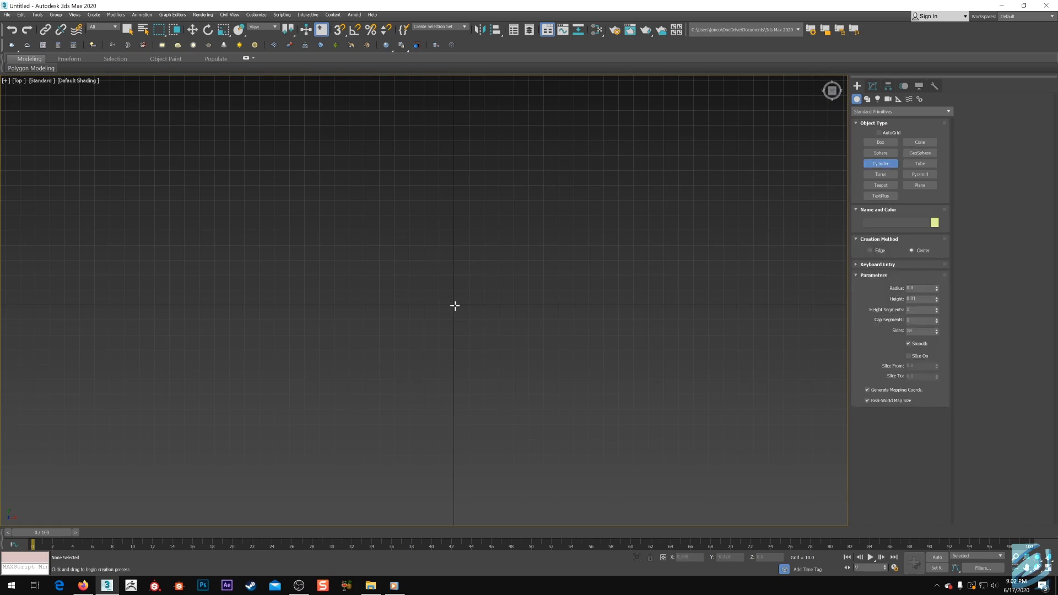
pyautogui.moveTo(455, 305); pyautogui.dragTo(473, 265)
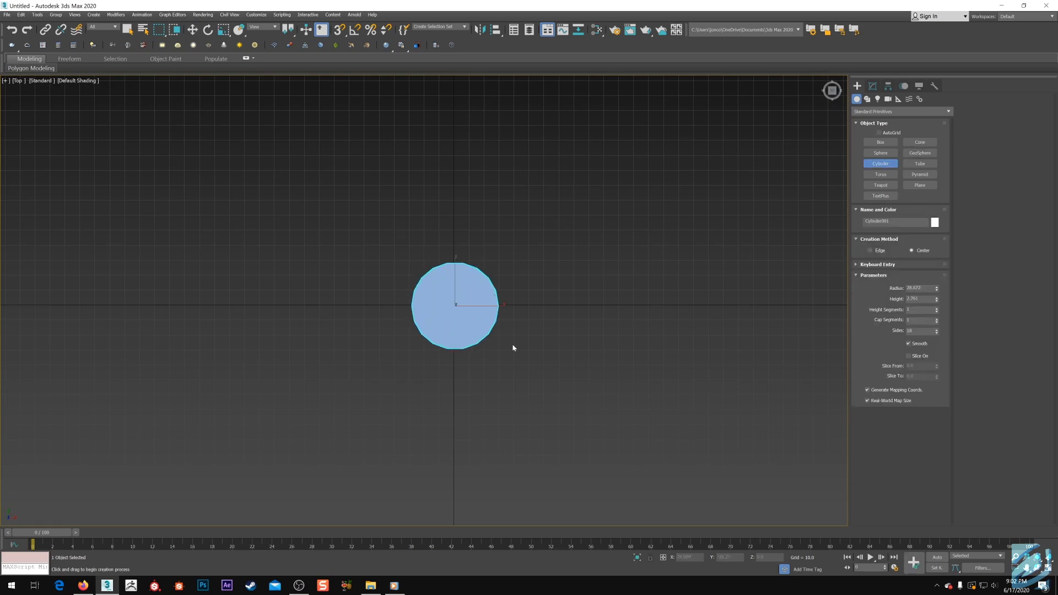
pyautogui.press('w')
pyautogui.keyDown('alt'); pyautogui.moveTo(513, 348); pyautogui.dragTo(512, 307, button='middle'); pyautogui.keyUp('alt')
pyautogui.scroll(2, 512, 312)
pyautogui.press('F4')
pyautogui.scroll(4, 491, 322)
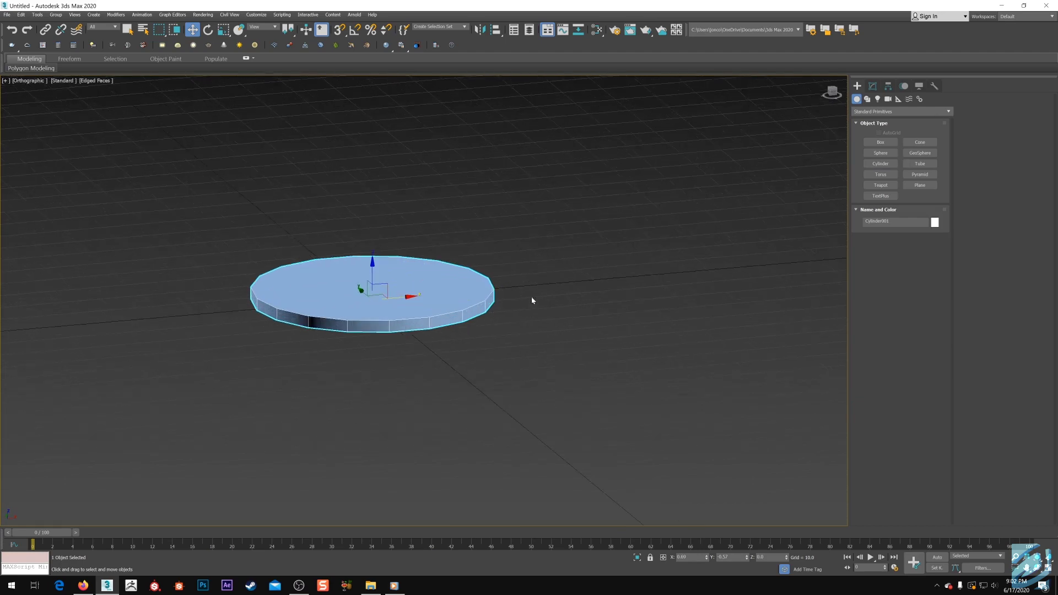
# Step: Assign the existing Standard material to the cylinder in the Slate Material Editor
pyautogui.press('m')
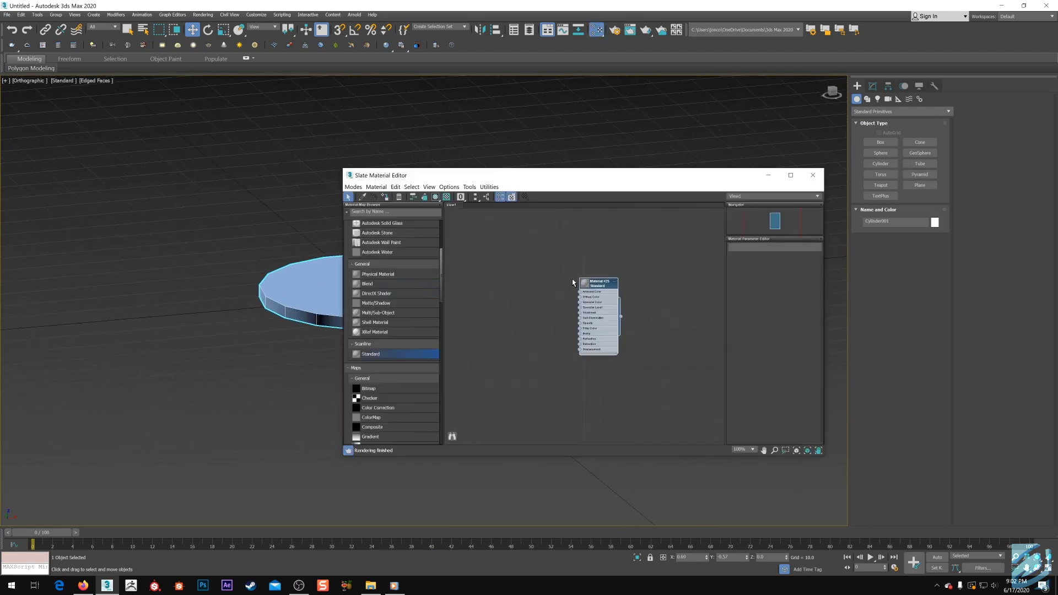
pyautogui.click(386, 197)
pyautogui.press('m')
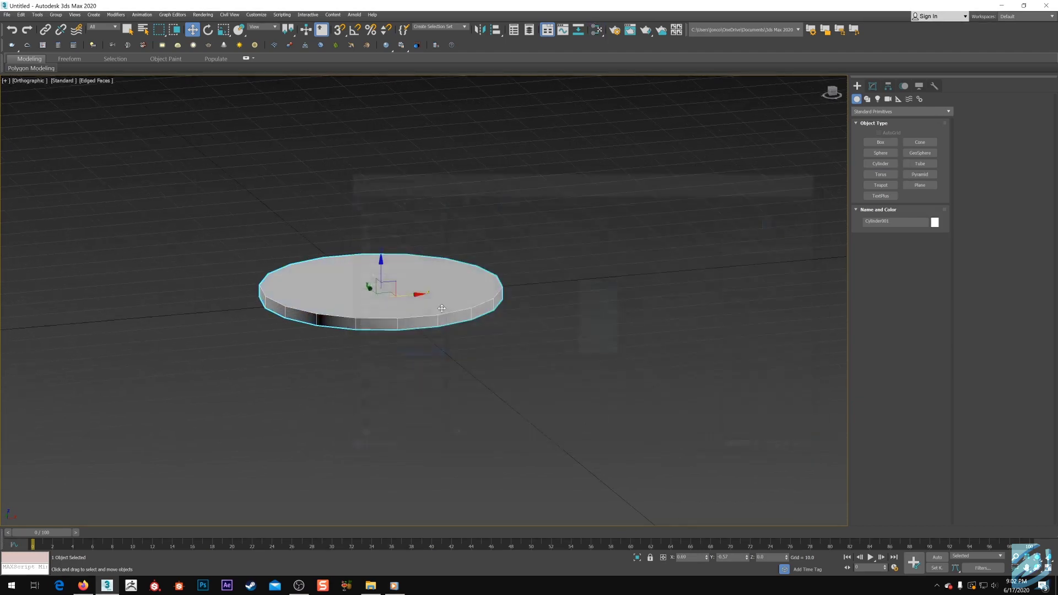
# Step: Add an Edit Poly modifier to the cylinder and inset its top polygon slightly to form a narrow rim
pyautogui.moveTo(428, 307); pyautogui.dragTo(406, 298, button='middle')
pyautogui.press('t')
pyautogui.scroll(-2, 438, 319)
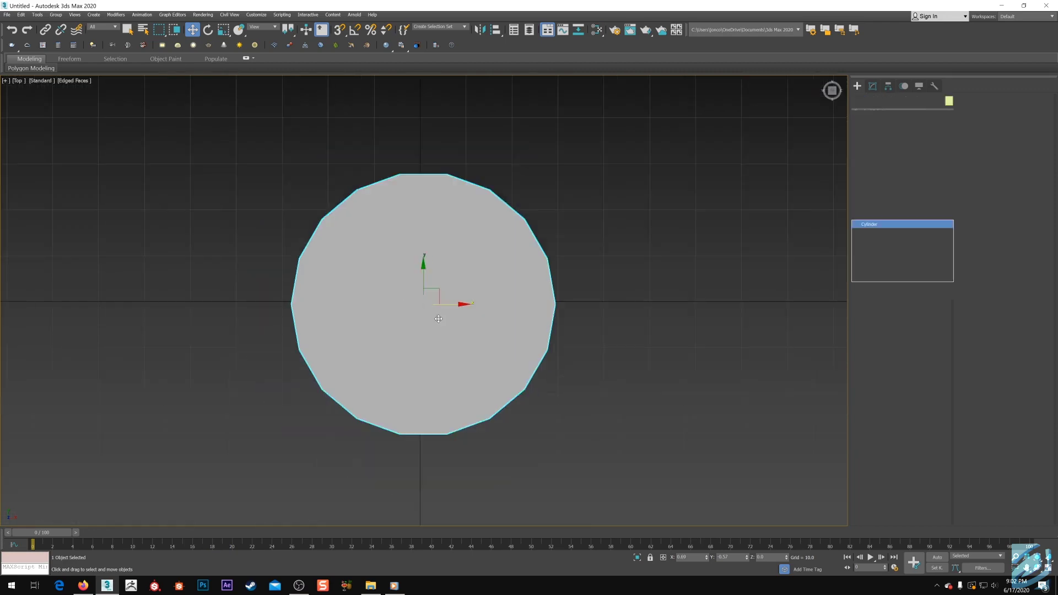
pyautogui.click(876, 131)
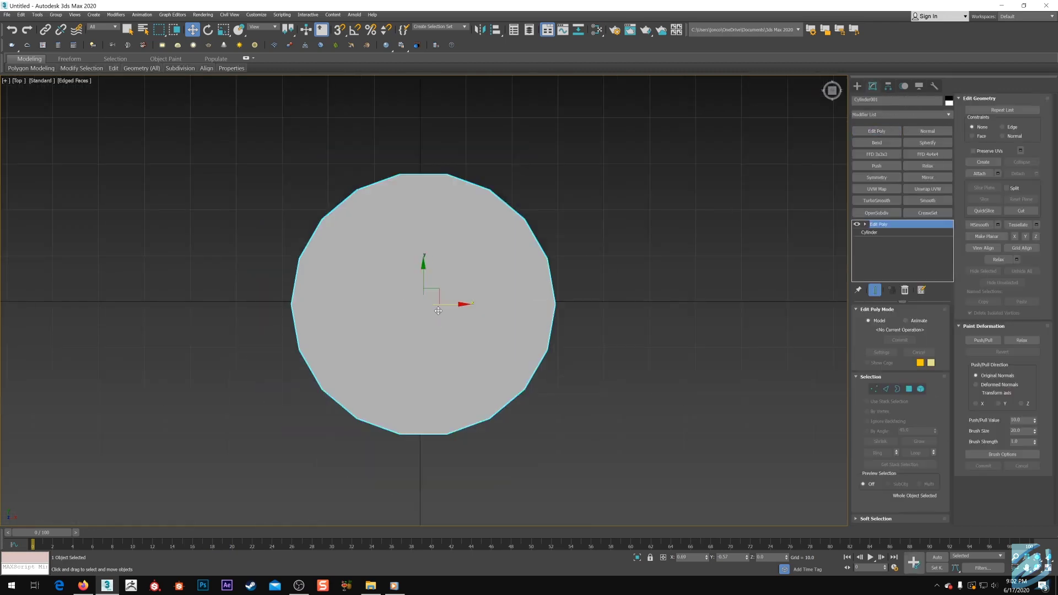
pyautogui.press('4')
pyautogui.click(419, 304)
pyautogui.hotkey('shift', 'i')
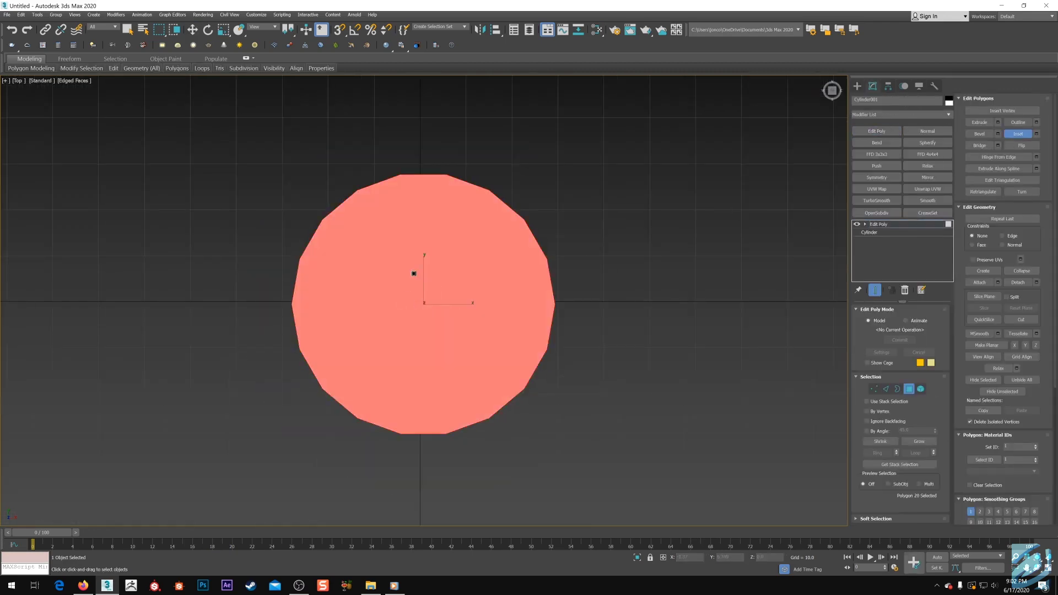
pyautogui.moveTo(414, 273); pyautogui.dragTo(423, 283)
pyautogui.press('w')
pyautogui.keyDown('alt'); pyautogui.moveTo(423, 284); pyautogui.dragTo(401, 298, button='middle'); pyautogui.keyUp('alt')
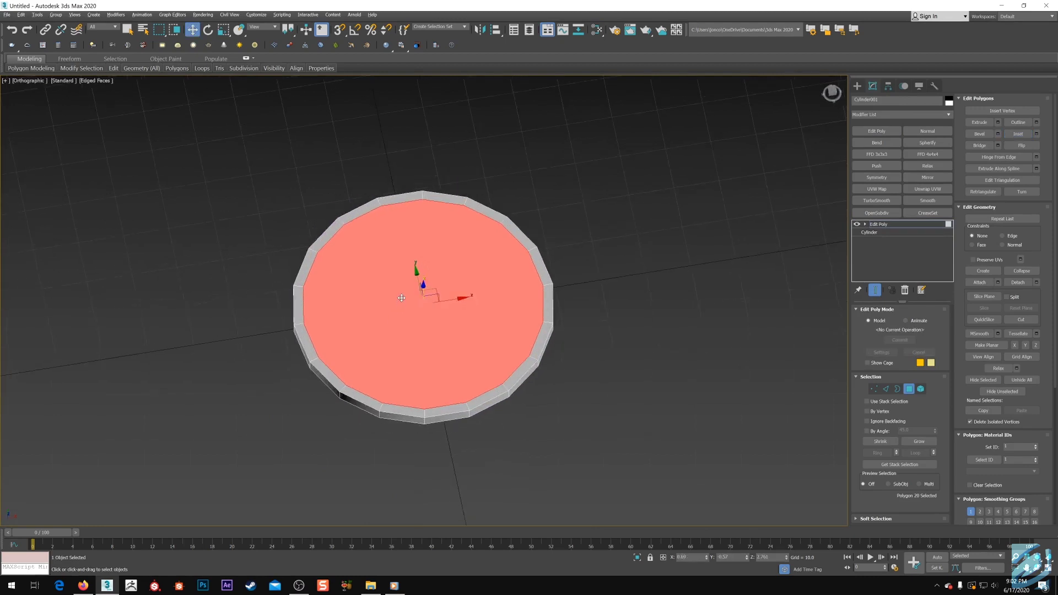
# Step: Select the ring of narrow rim polygons on top of the cylinder and extrude it slightly upward
pyautogui.click(300, 309)
pyautogui.keyDown('shift'); pyautogui.click(297, 281); pyautogui.keyUp('shift')
pyautogui.hotkey('shift', 'e')
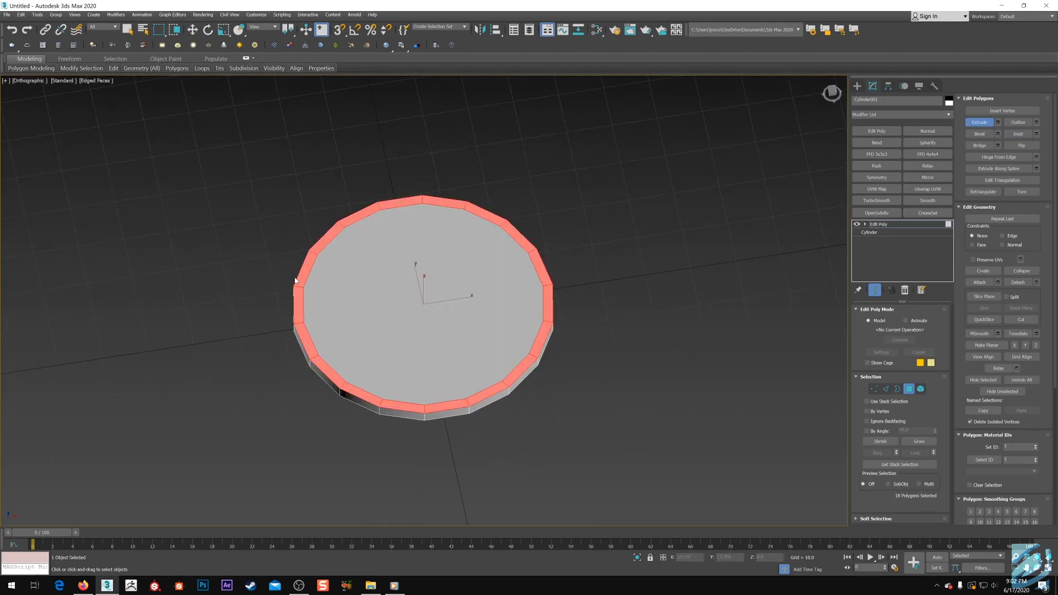
pyautogui.moveTo(307, 264); pyautogui.dragTo(308, 260)
pyautogui.press('w')
# Step: Add an edge loop around the middle of the raised rim's top and move it up slightly
pyautogui.keyDown('alt'); pyautogui.moveTo(310, 258); pyautogui.dragTo(557, 304, button='middle'); pyautogui.keyUp('alt')
pyautogui.press('2')
pyautogui.press('w')
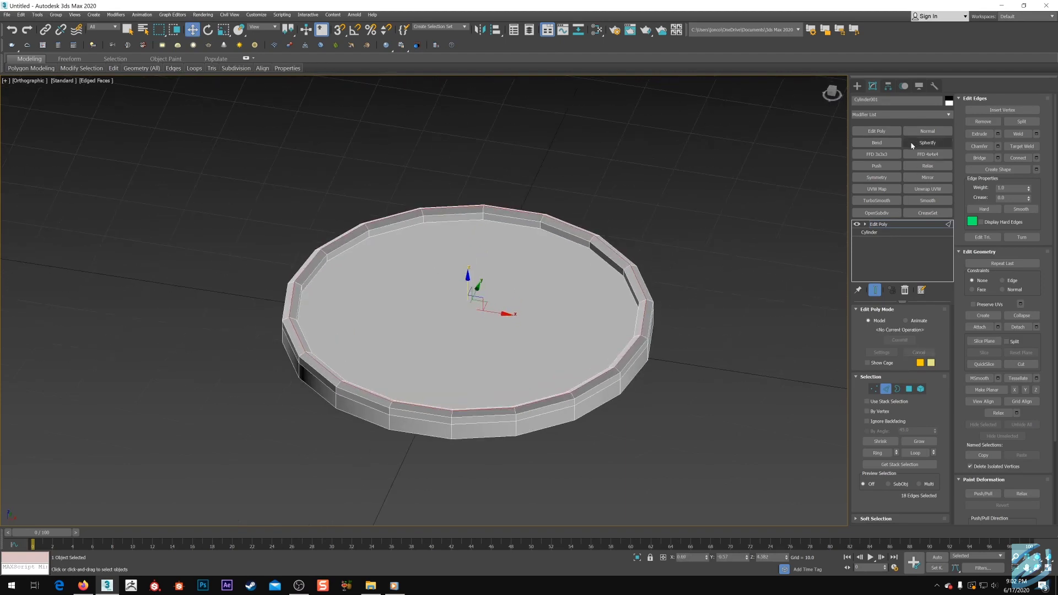
# Step: Select all of the cylinder's polygons, then leave sub-object editing and frame the object in the top view
pyautogui.press('4')
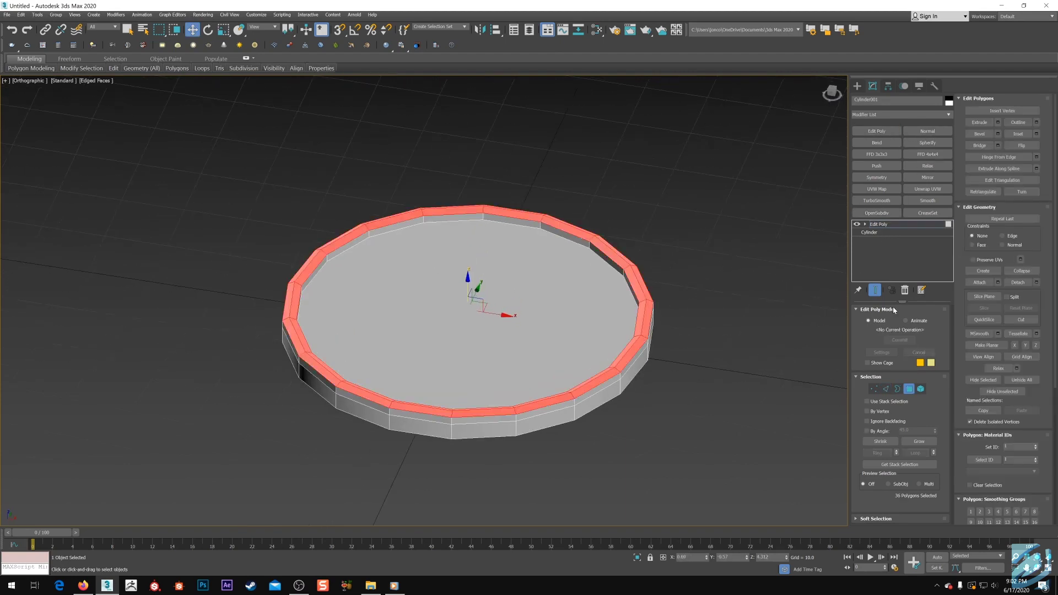
pyautogui.hotkey('ctrl', 'a')
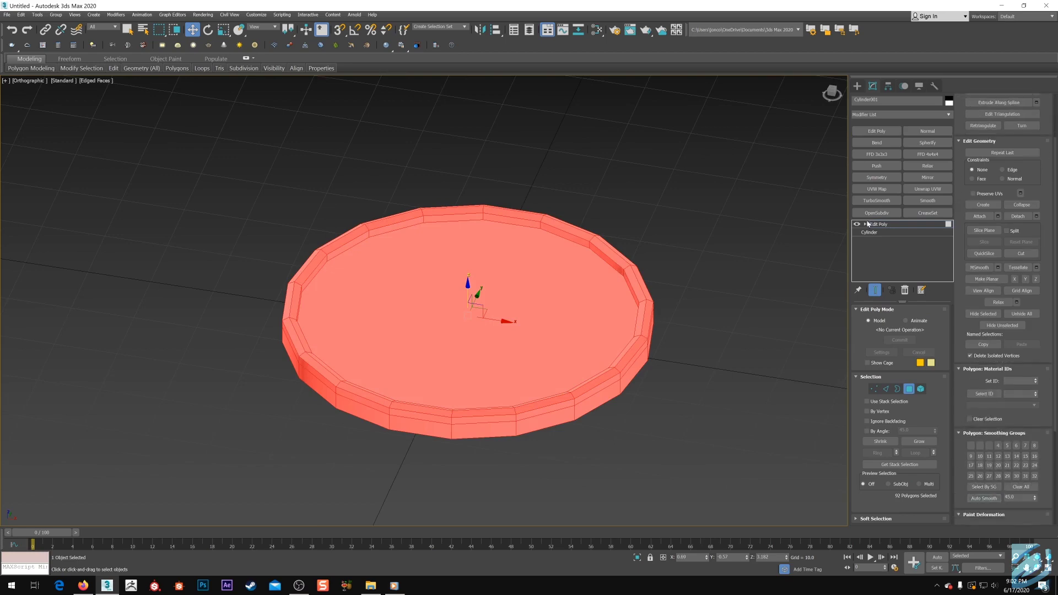
pyautogui.click(876, 224)
pyautogui.press('t')
pyautogui.press('z')
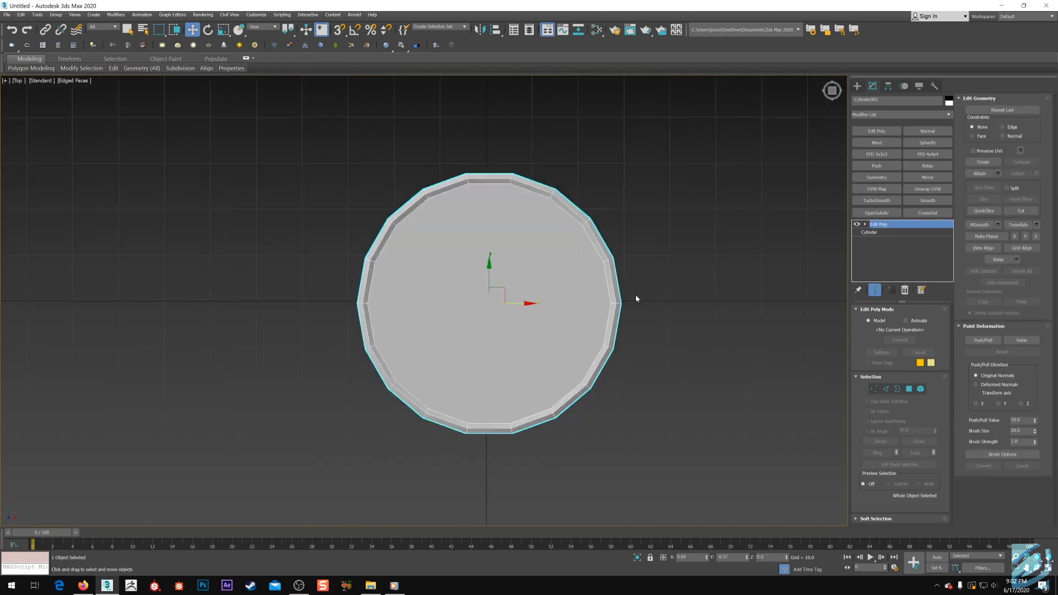
# Step: Create a small narrow box beside the cylinder in the top view
pyautogui.scroll(2, 636, 298)
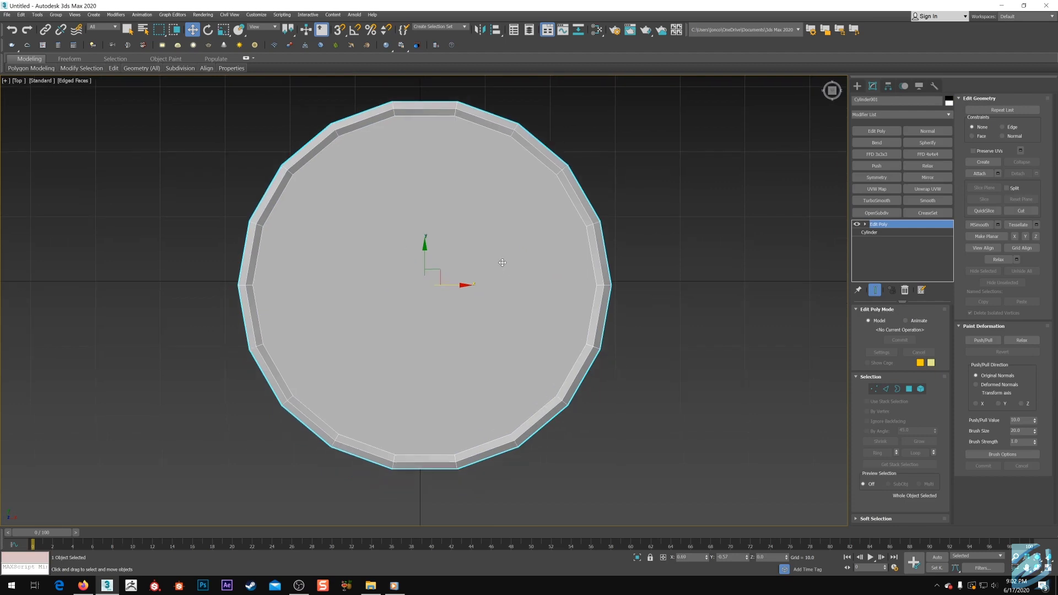
pyautogui.click(857, 86)
pyautogui.moveTo(665, 297); pyautogui.dragTo(547, 298, button='middle')
pyautogui.scroll(-2, 547, 298)
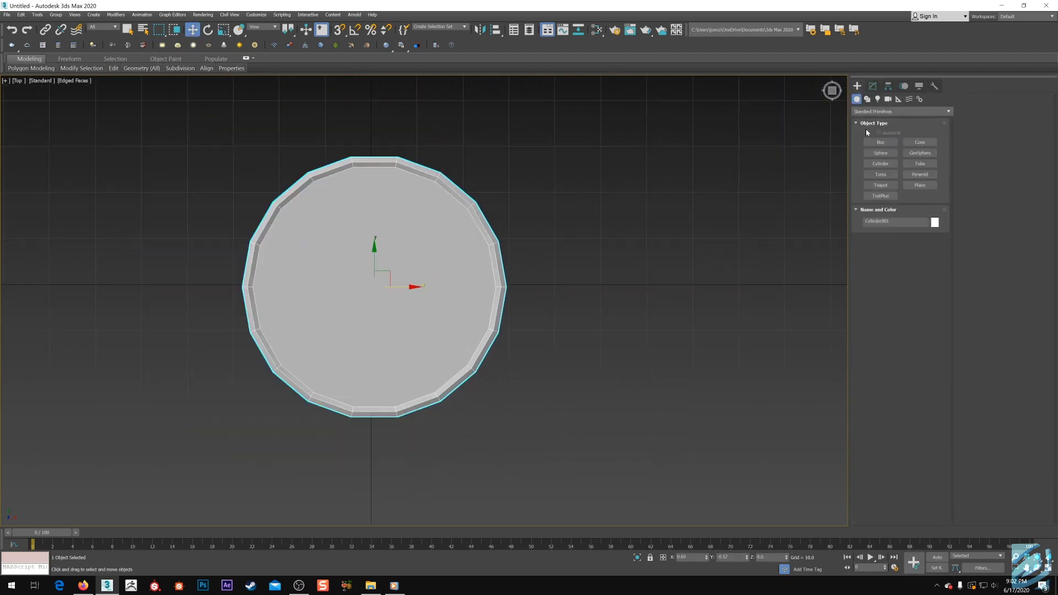
pyautogui.click(880, 142)
pyautogui.moveTo(594, 256); pyautogui.dragTo(597, 277)
pyautogui.click(598, 276)
pyautogui.press('w')
# Step: Align the box to the cylinder in X, Y and Z position, pivot point to pivot point
pyautogui.keyDown('alt'); pyautogui.moveTo(607, 302); pyautogui.dragTo(605, 265, button='middle'); pyautogui.keyUp('alt')
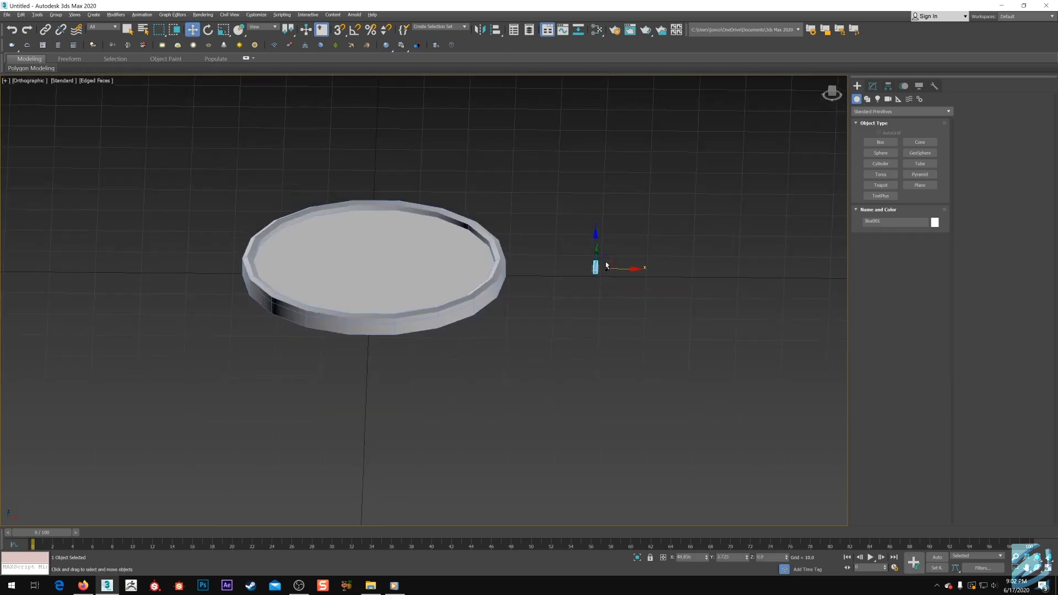
pyautogui.moveTo(595, 250); pyautogui.dragTo(594, 211)
pyautogui.hotkey('alt', 'a')
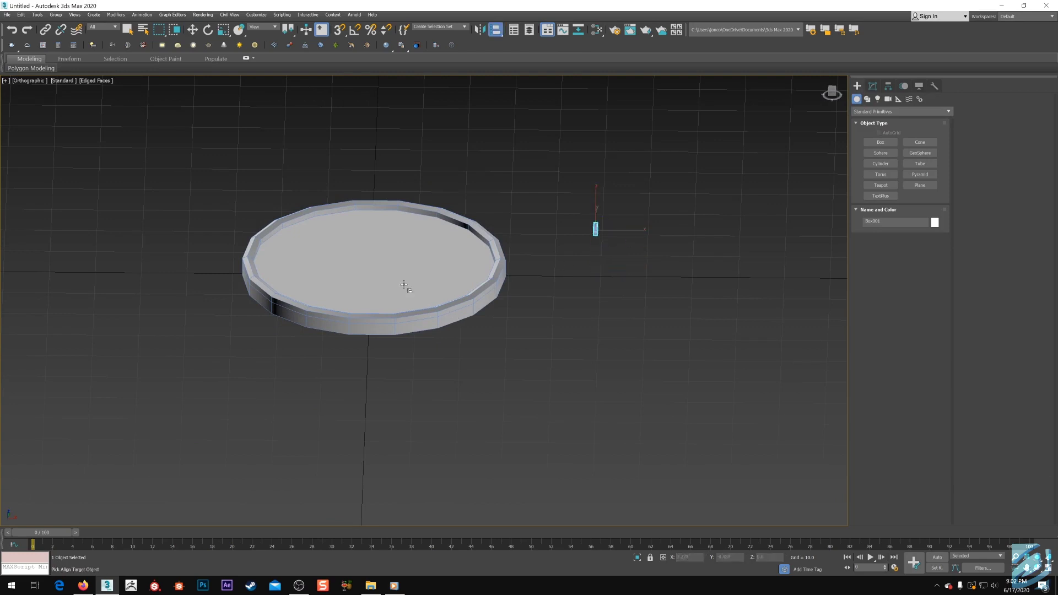
pyautogui.click(411, 290)
pyautogui.click(529, 374)
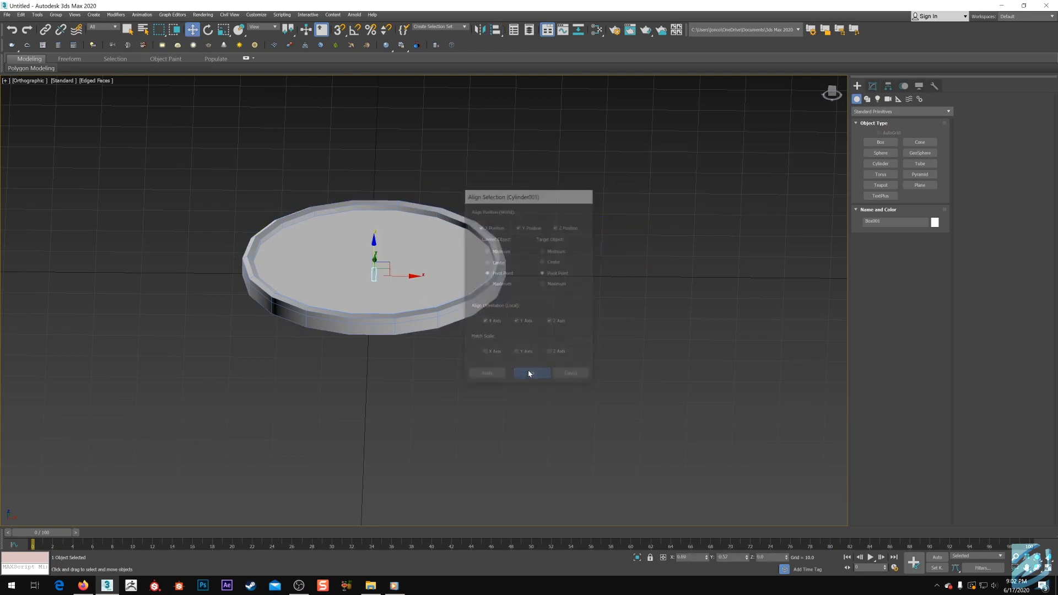
# Step: Raise the box above the disc and move it along Y to about 20.45, just inside the rim
pyautogui.scroll(4, 464, 308)
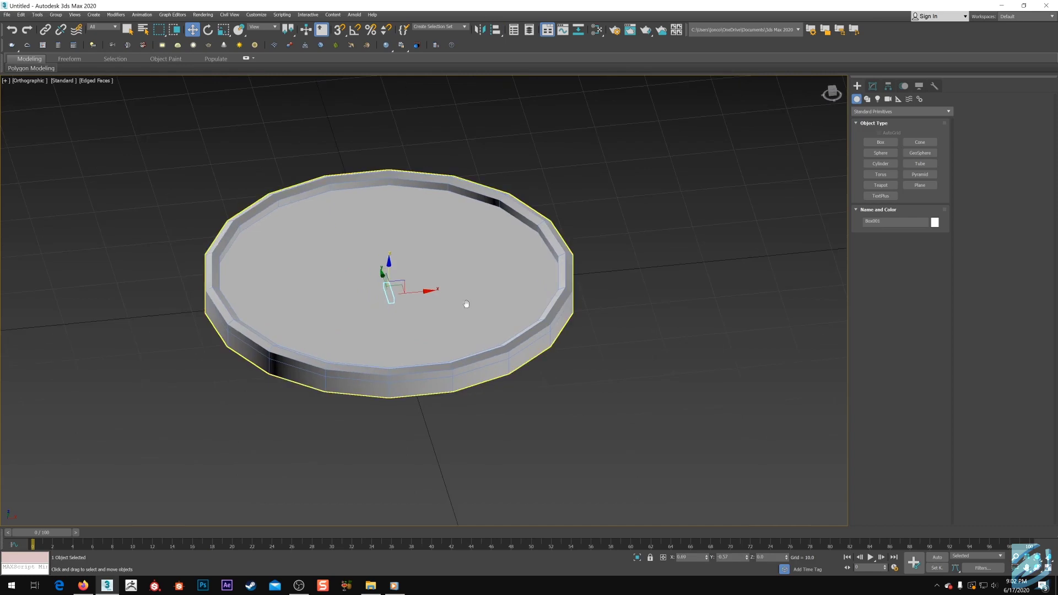
pyautogui.keyDown('alt'); pyautogui.moveTo(465, 307); pyautogui.dragTo(506, 295, button='middle'); pyautogui.keyUp('alt')
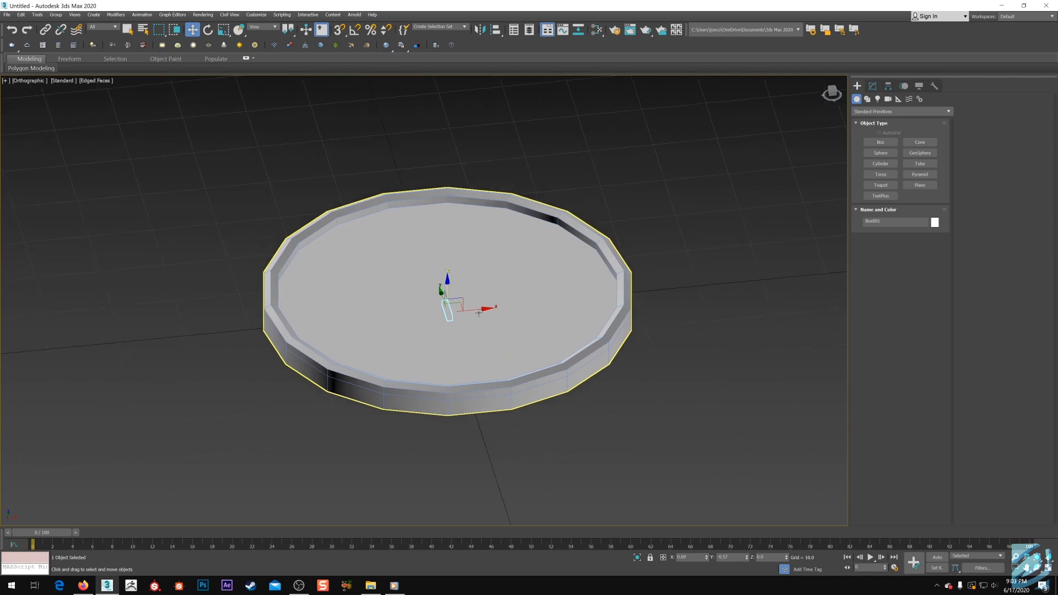
pyautogui.moveTo(460, 285); pyautogui.dragTo(460, 244)
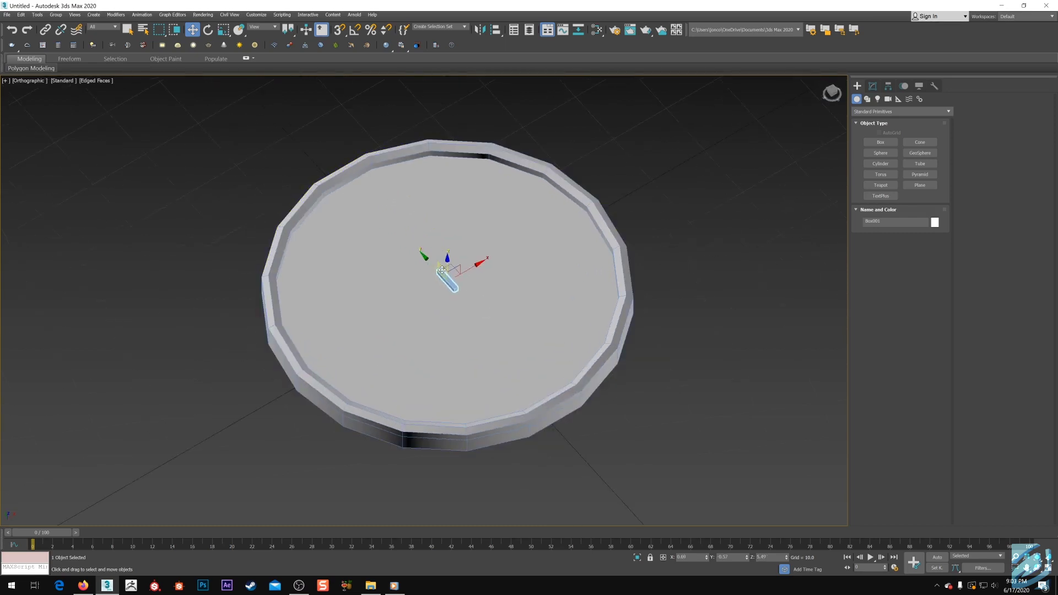
pyautogui.moveTo(433, 258); pyautogui.dragTo(351, 177)
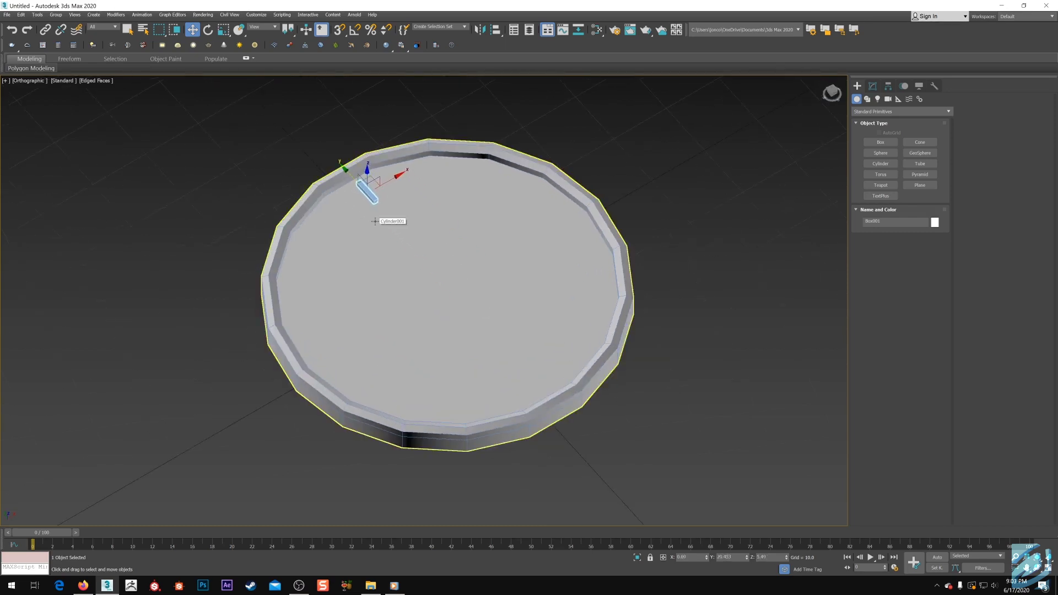
# Step: Lower the box onto the disc's inner surface at a Z of about 2.78, leaving it partly embedded
pyautogui.keyDown('alt'); pyautogui.moveTo(375, 221); pyautogui.dragTo(392, 210, button='middle'); pyautogui.keyUp('alt')
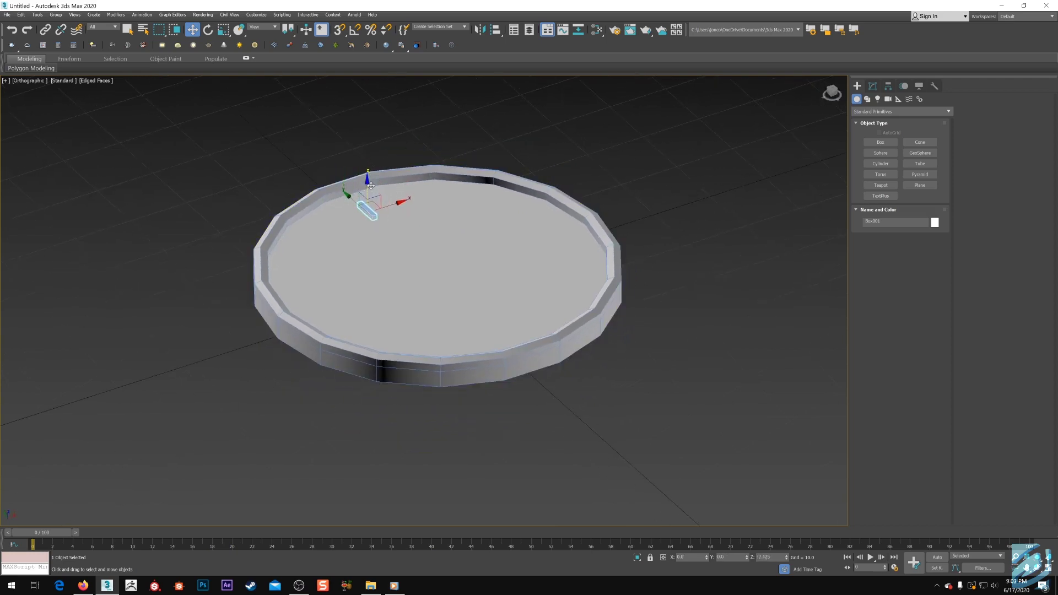
pyautogui.press('z')
pyautogui.keyDown('alt'); pyautogui.moveTo(513, 292); pyautogui.dragTo(510, 286, button='middle'); pyautogui.keyUp('alt')
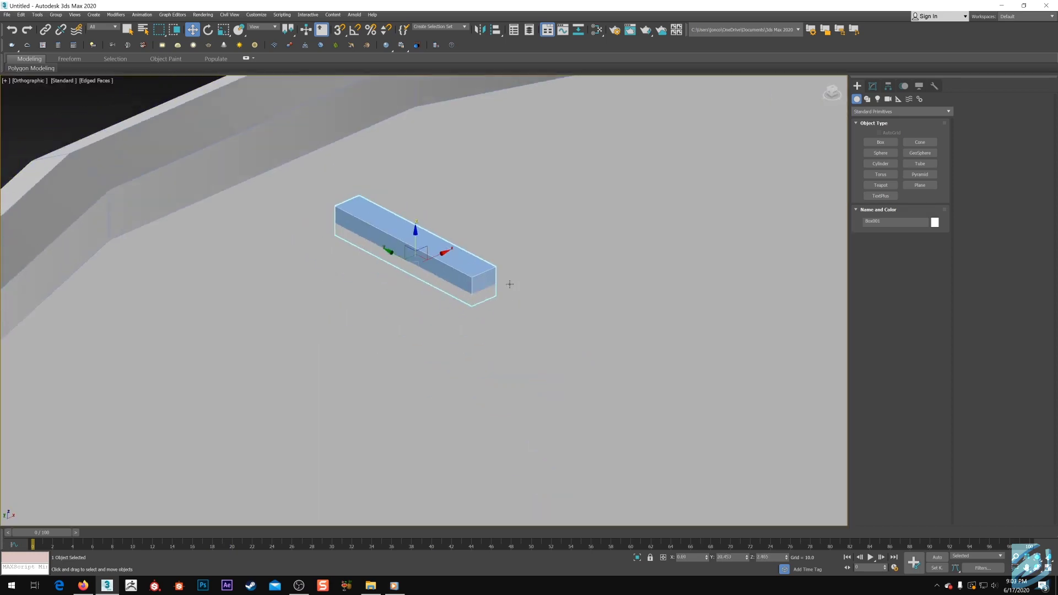
pyautogui.moveTo(415, 242); pyautogui.dragTo(415, 228)
pyautogui.scroll(-2, 449, 233)
pyautogui.keyDown('alt'); pyautogui.moveTo(683, 265); pyautogui.dragTo(525, 213, button='middle'); pyautogui.keyUp('alt')
pyautogui.scroll(-4, 645, 283)
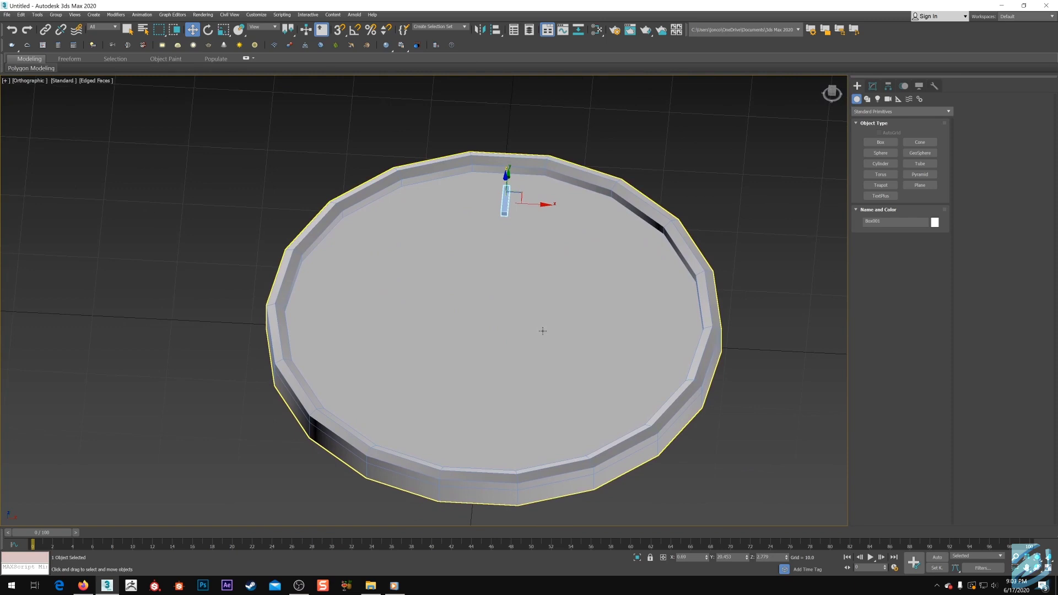
# Step: Move the box closer to the rim along Y in the top view
pyautogui.press('t')
pyautogui.scroll(-8, 540, 328)
pyautogui.moveTo(576, 332); pyautogui.dragTo(573, 252, button='middle')
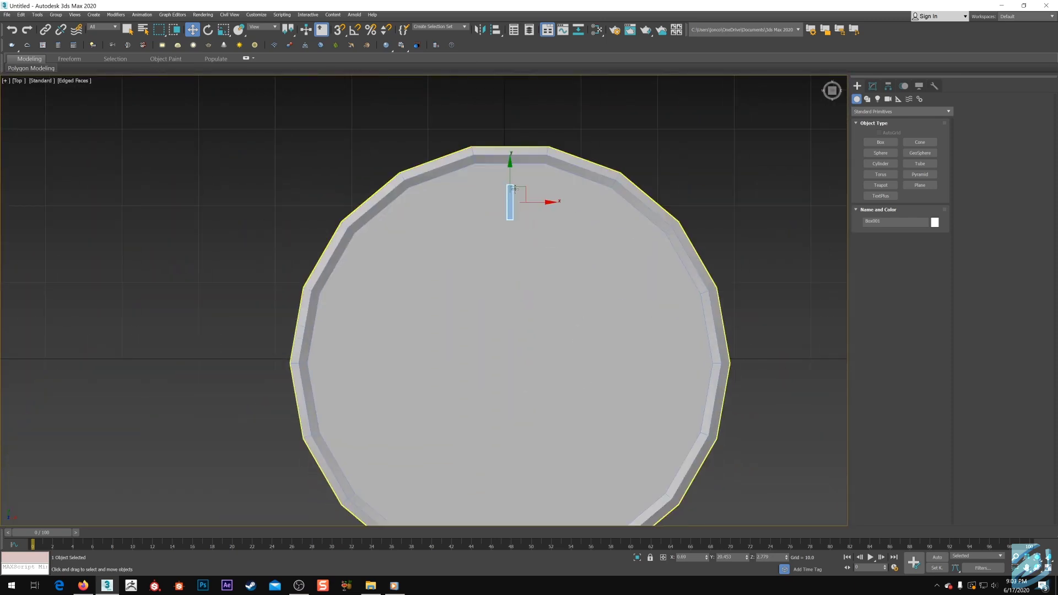
pyautogui.scroll(-2, 565, 286)
pyautogui.scroll(-1, 565, 285)
pyautogui.moveTo(589, 344)
pyautogui.mouseDown(button='middle')
pyautogui.moveTo(569, 312)
pyautogui.moveTo(579, 358)
pyautogui.mouseUp(button='middle')
pyautogui.scroll(1, 567, 310)
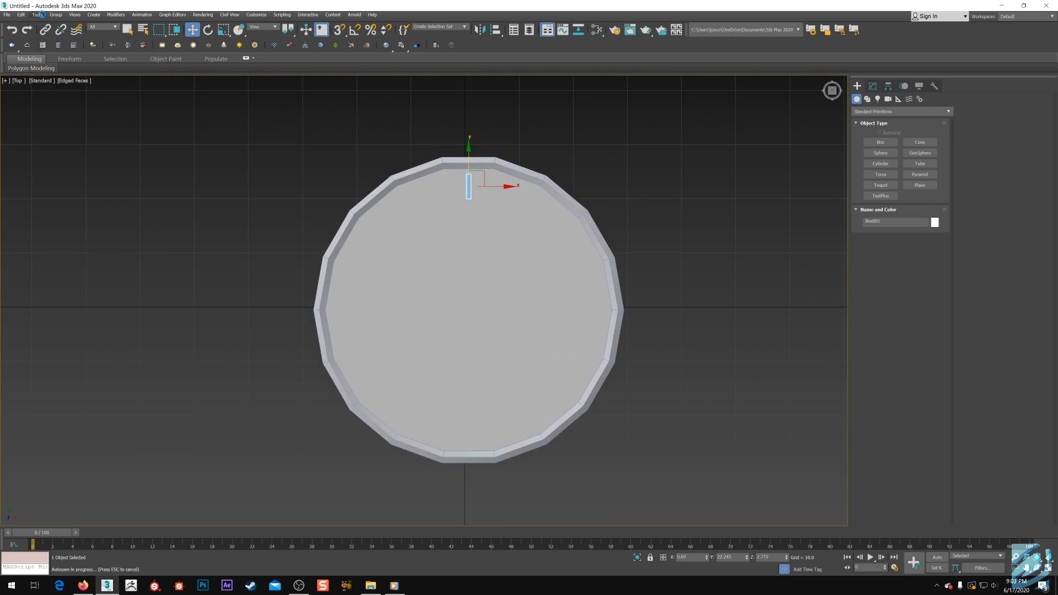
# Step: Start an Array of the box and set its 1D count to 60
pyautogui.click(38, 16)
pyautogui.click(72, 178)
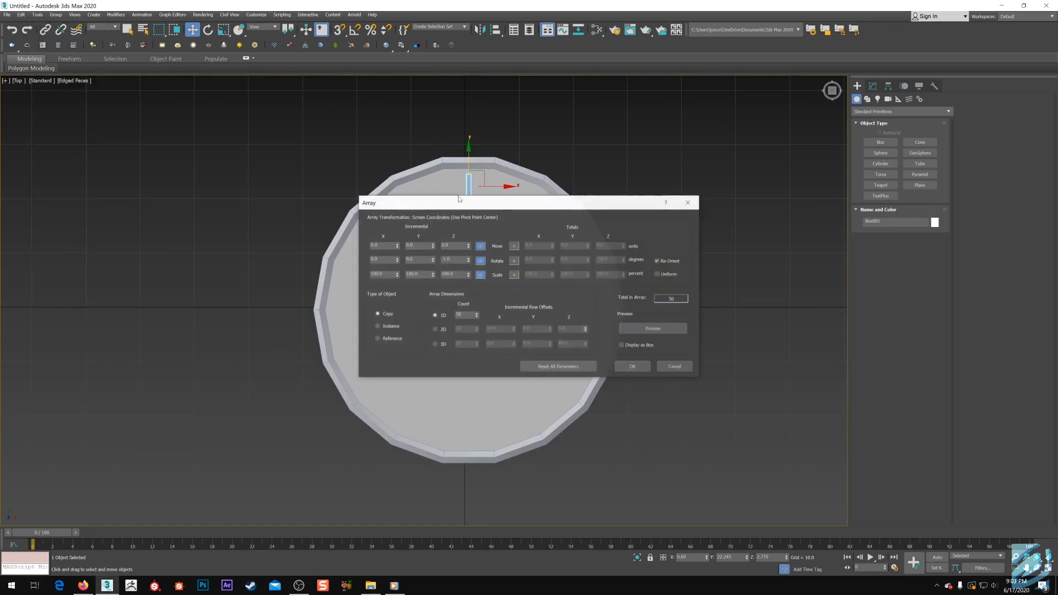
pyautogui.moveTo(419, 202); pyautogui.dragTo(104, 139)
pyautogui.moveTo(394, 268); pyautogui.dragTo(472, 270, button='middle')
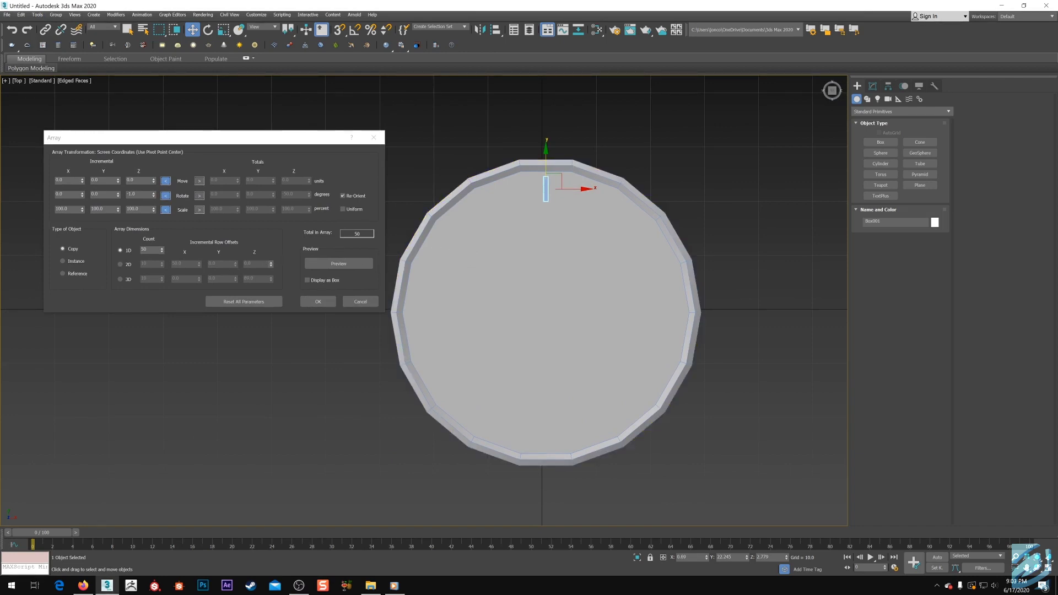
pyautogui.click(134, 252)
pyautogui.write('6')
# Step: Try a total Z rotation for the array with the preview on, then undo the box's last move and cancel the array
pyautogui.rightClick(154, 196)
pyautogui.click(199, 197)
pyautogui.moveTo(460, 286); pyautogui.dragTo(461, 270, button='middle')
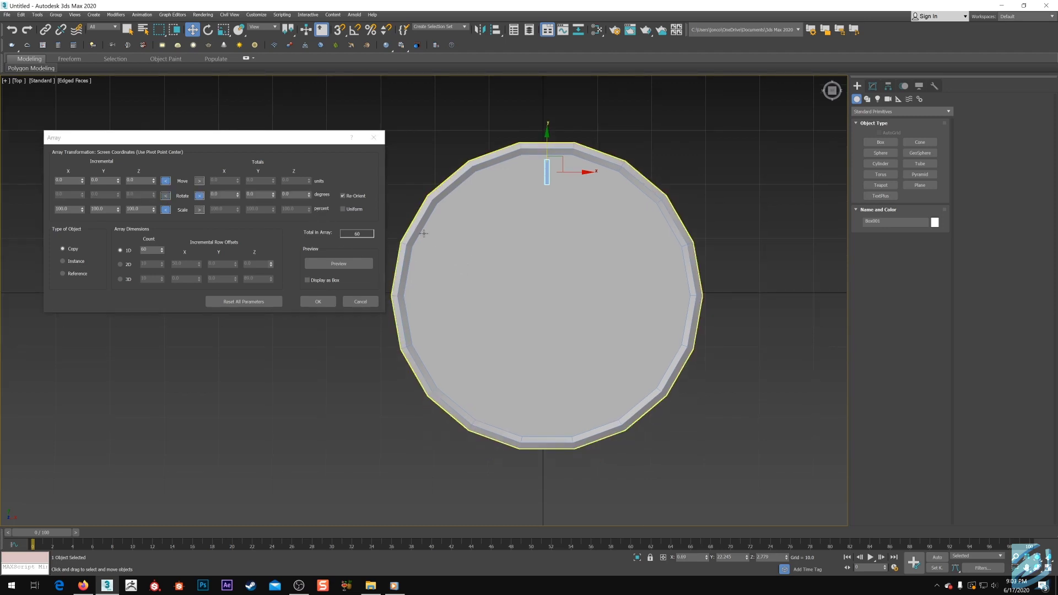
pyautogui.press('e')
pyautogui.click(340, 264)
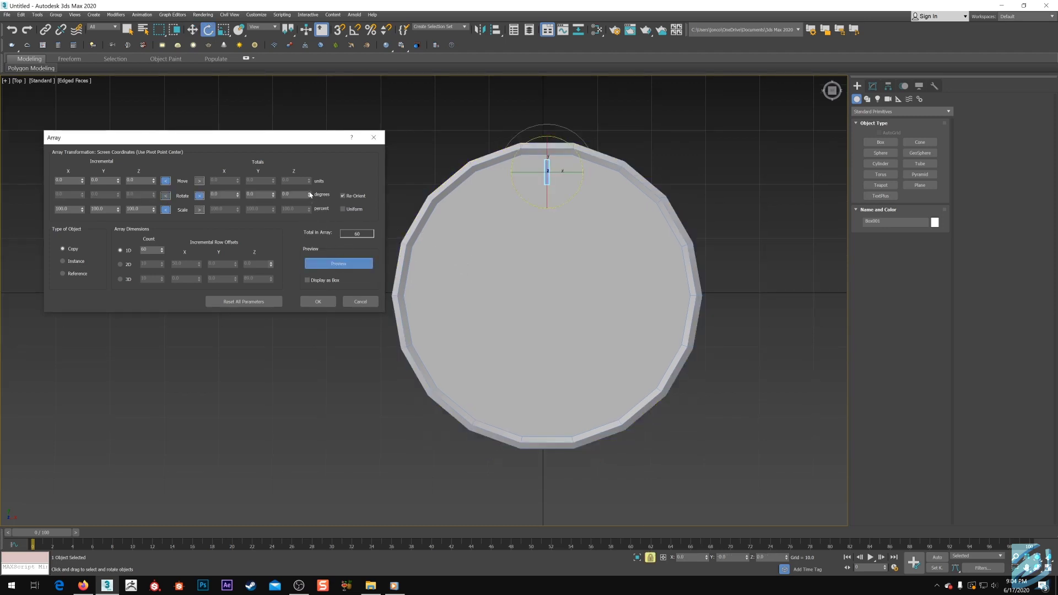
pyautogui.moveTo(310, 194); pyautogui.dragTo(309, 182)
pyautogui.hotkey('ctrl', 'z')
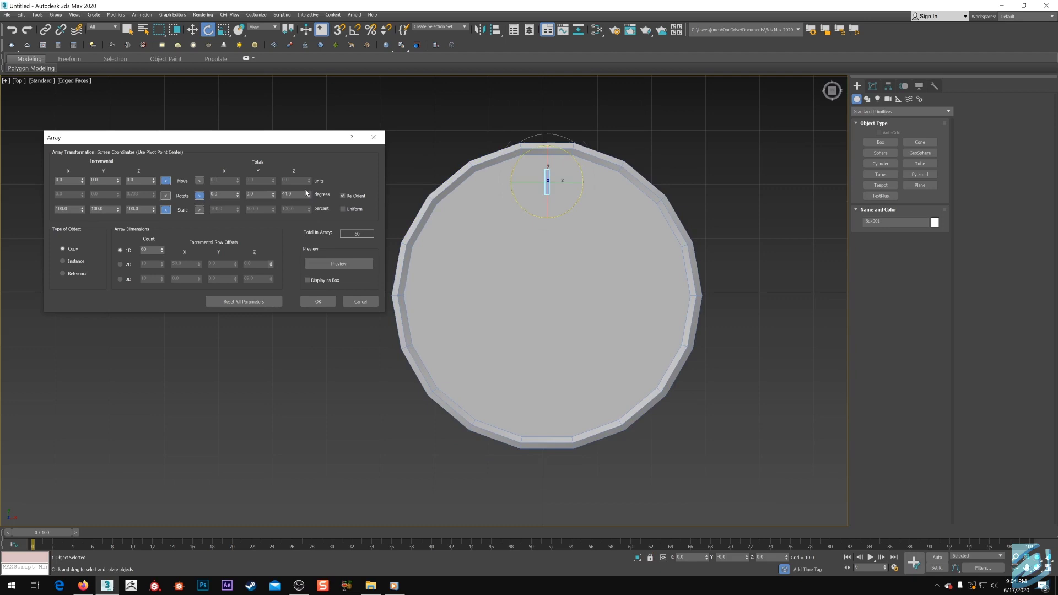
pyautogui.click(349, 305)
# Step: Align only the box's pivot to the cylinder's pivot point in X, Y and Z, then stop editing the pivot
pyautogui.moveTo(567, 279); pyautogui.dragTo(494, 292, button='middle')
pyautogui.press('w')
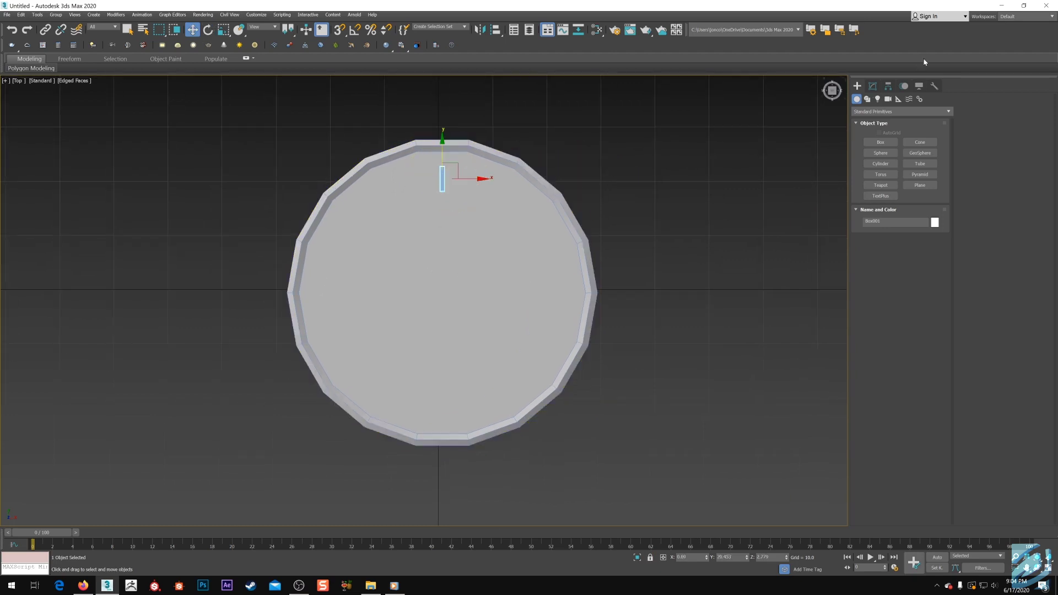
pyautogui.click(888, 87)
pyautogui.click(889, 149)
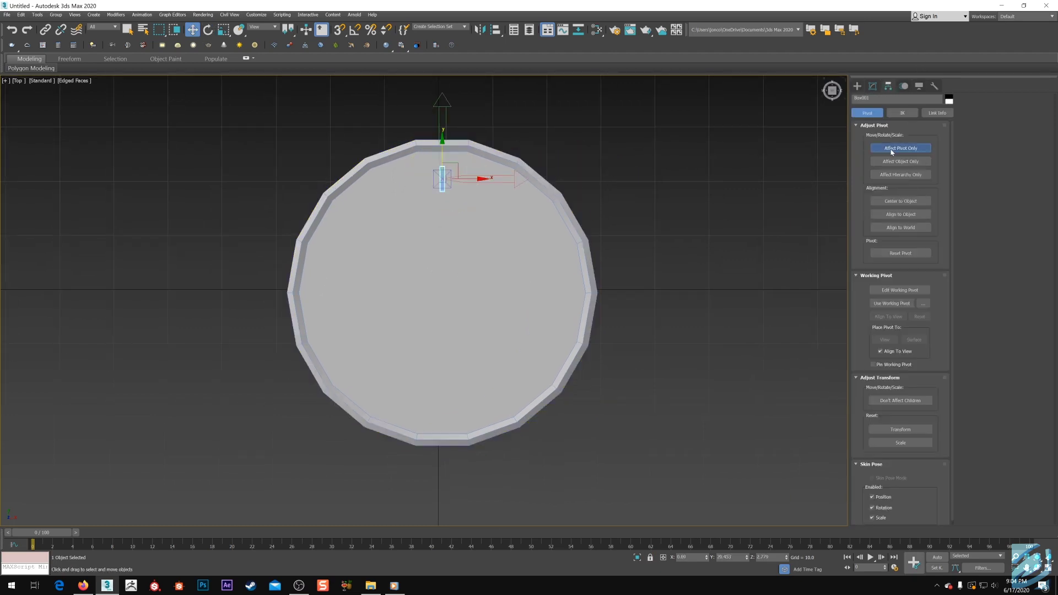
pyautogui.hotkey('alt', 'a')
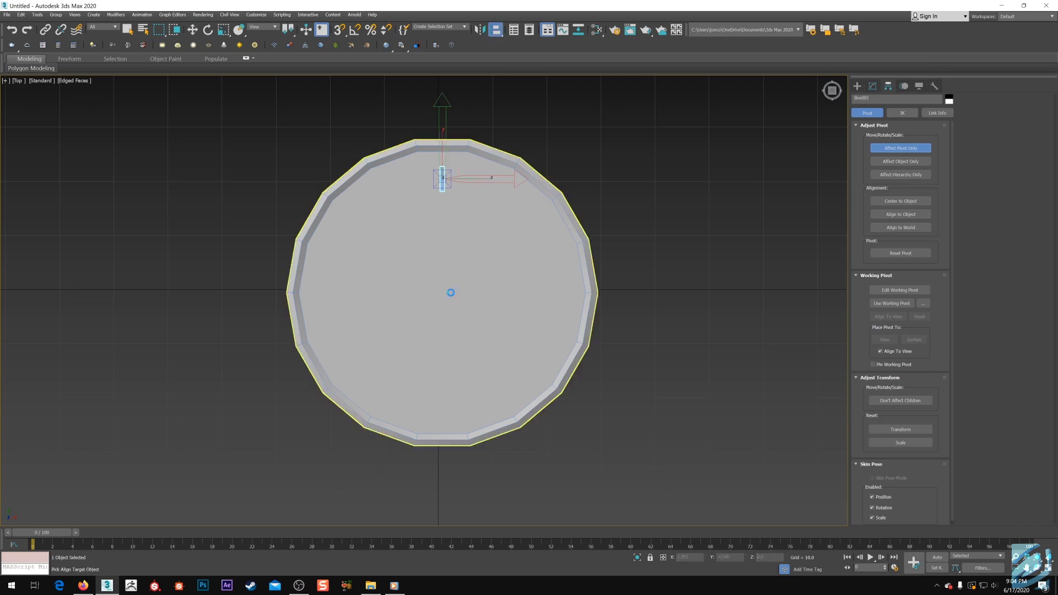
pyautogui.click(449, 293)
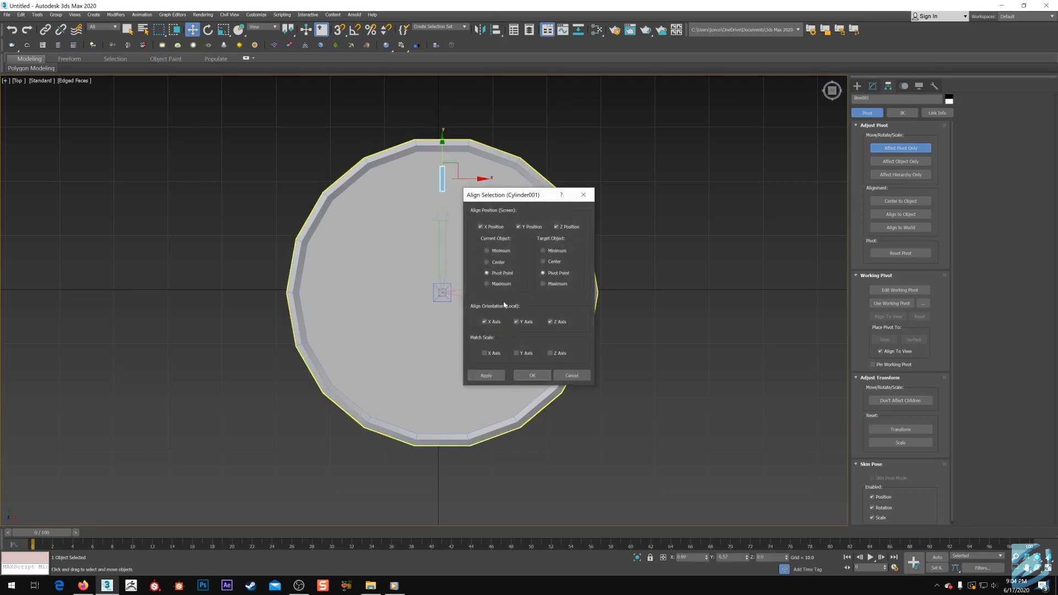
pyautogui.click(533, 375)
pyautogui.click(887, 148)
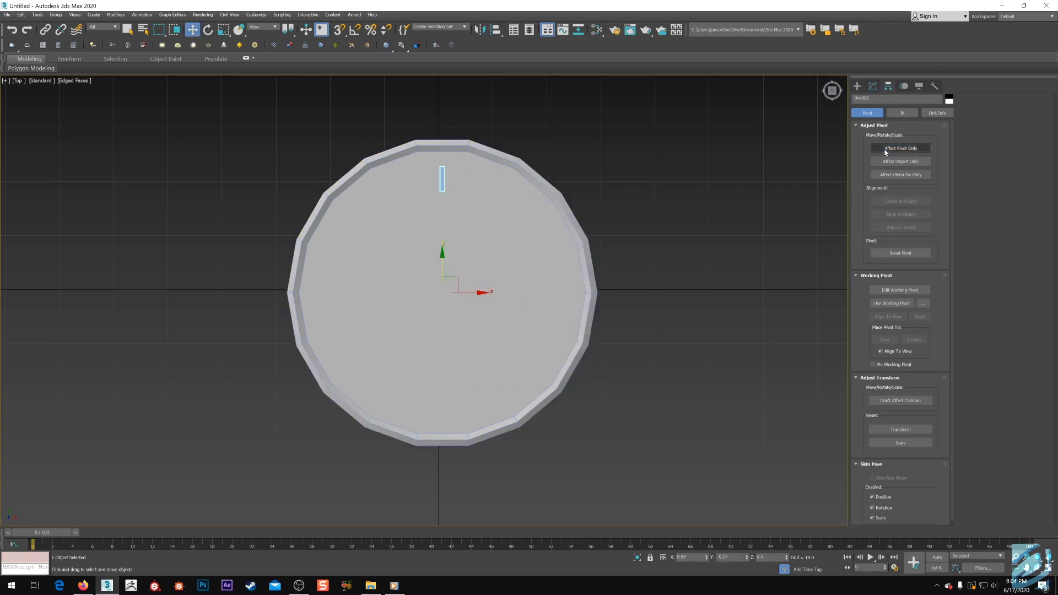
# Step: Try rotating the box around its relocated pivot and cancel the rotation
pyautogui.press('e')
pyautogui.moveTo(460, 264)
pyautogui.mouseDown()
pyautogui.moveTo(452, 259)
pyautogui.moveTo(479, 269)
pyautogui.mouseUp()
pyautogui.rightClick(479, 270)
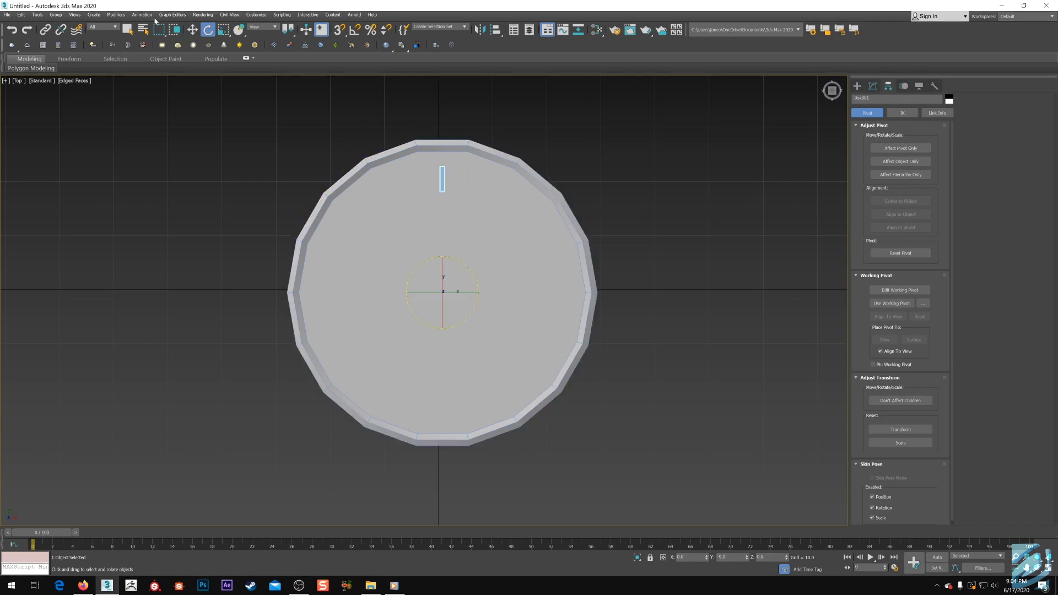
# Step: Set up an Array of the box with a count of 60 and a total Z rotation of 360 degrees, and preview it
pyautogui.click(38, 15)
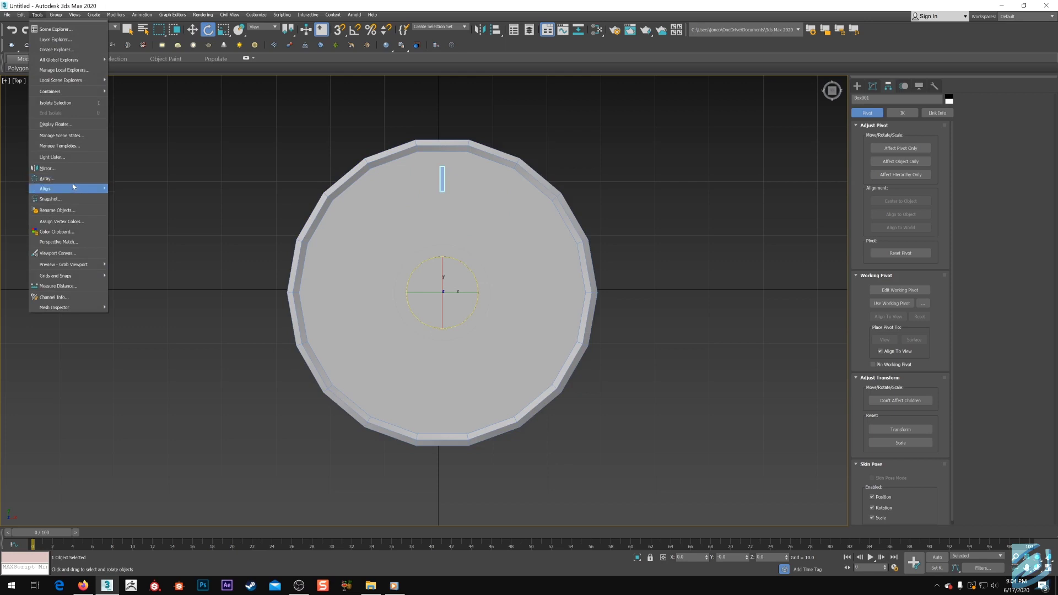
pyautogui.click(74, 179)
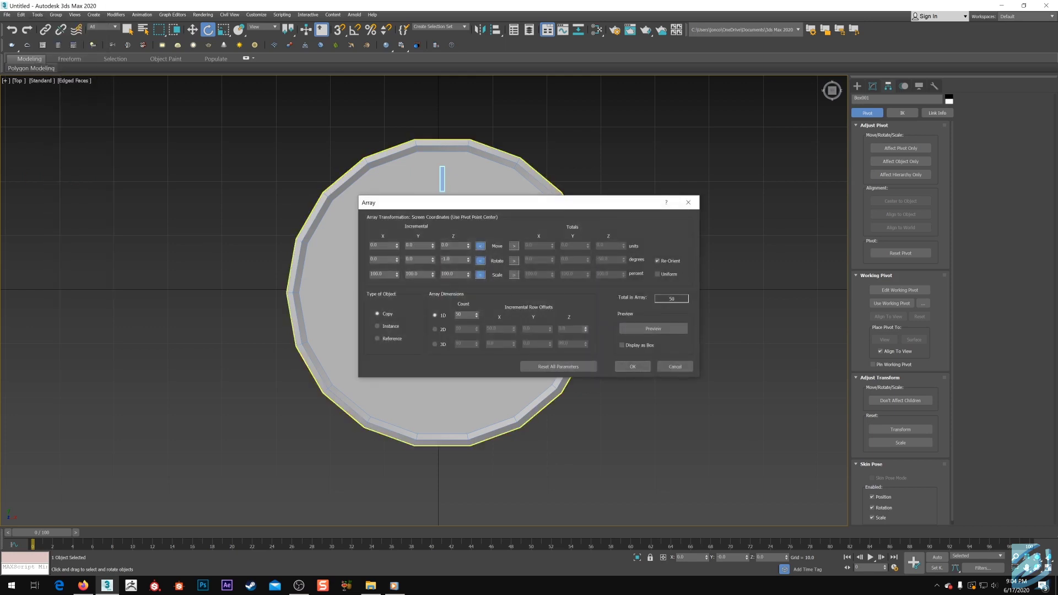
pyautogui.moveTo(466, 315); pyautogui.dragTo(414, 317)
pyautogui.click(513, 261)
pyautogui.moveTo(611, 259); pyautogui.dragTo(586, 260)
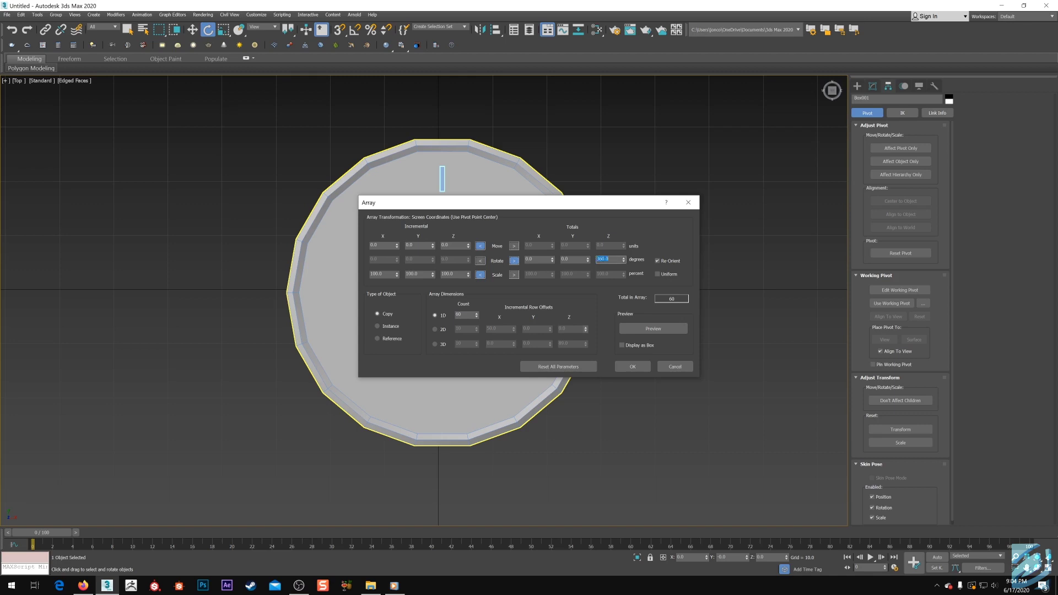
pyautogui.click(653, 328)
pyautogui.moveTo(354, 428); pyautogui.dragTo(517, 500, button='middle')
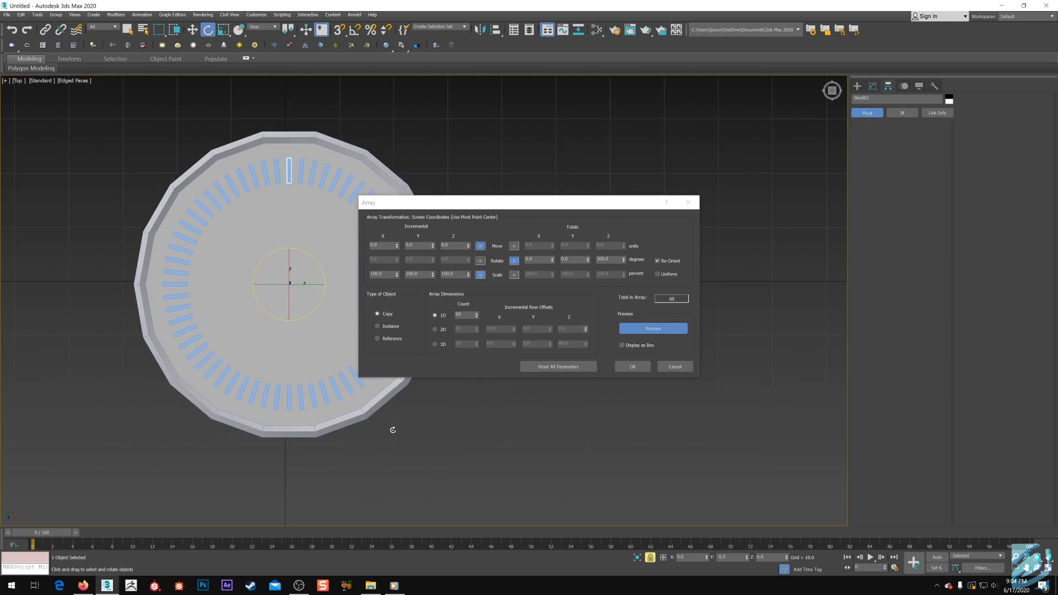
pyautogui.moveTo(347, 348); pyautogui.dragTo(302, 363, button='middle')
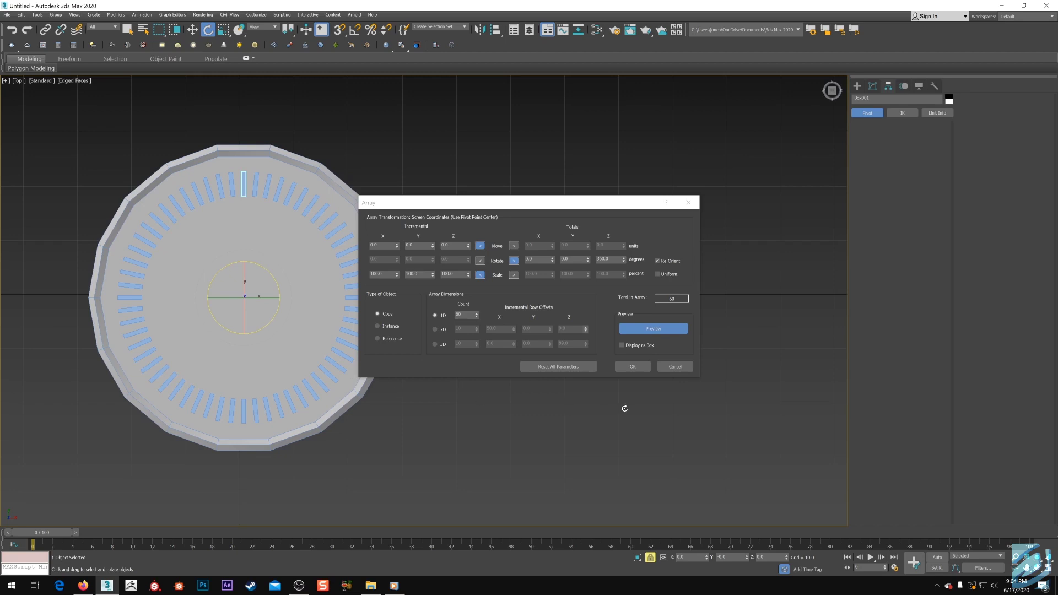
# Step: Confirm the array to create the ring of 60 box markers around the disc's centre
pyautogui.click(632, 366)
pyautogui.moveTo(540, 419); pyautogui.dragTo(461, 386, button='middle')
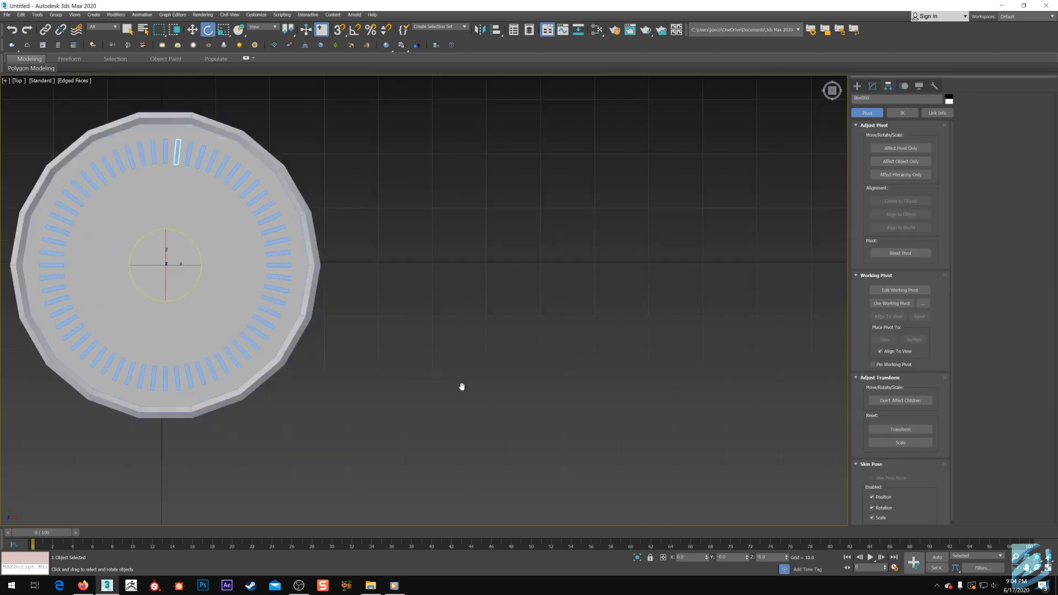
pyautogui.scroll(-5, 447, 368)
pyautogui.scroll(3, 439, 359)
# Step: Clone one box marker as an instance along the X axis, clear of the disc
pyautogui.press('w')
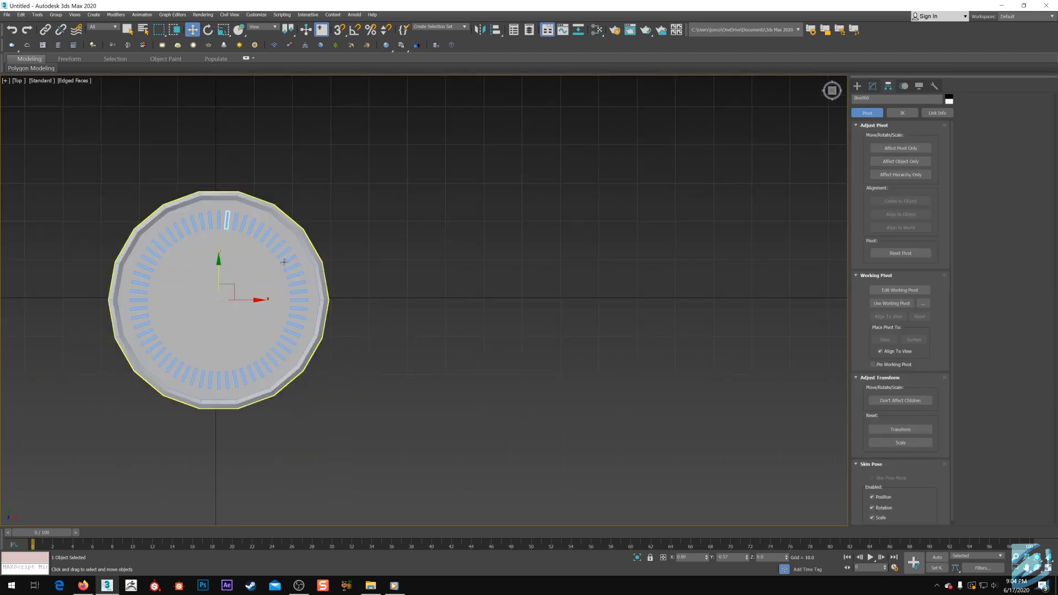
pyautogui.click(225, 220)
pyautogui.keyDown('shift'); pyautogui.moveTo(246, 300); pyautogui.dragTo(478, 300); pyautogui.keyUp('shift')
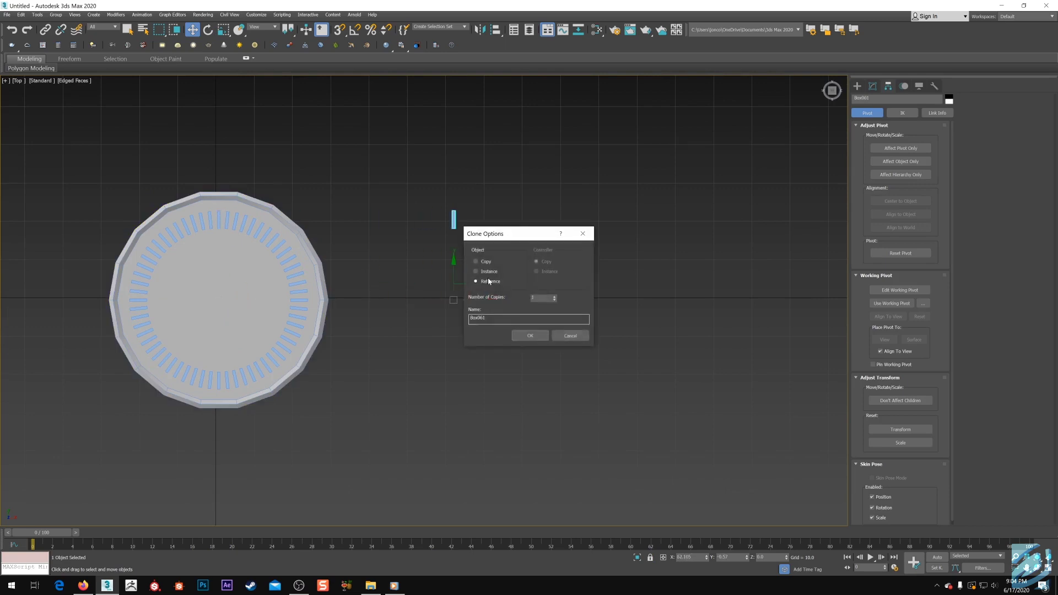
pyautogui.click(480, 271)
pyautogui.click(530, 336)
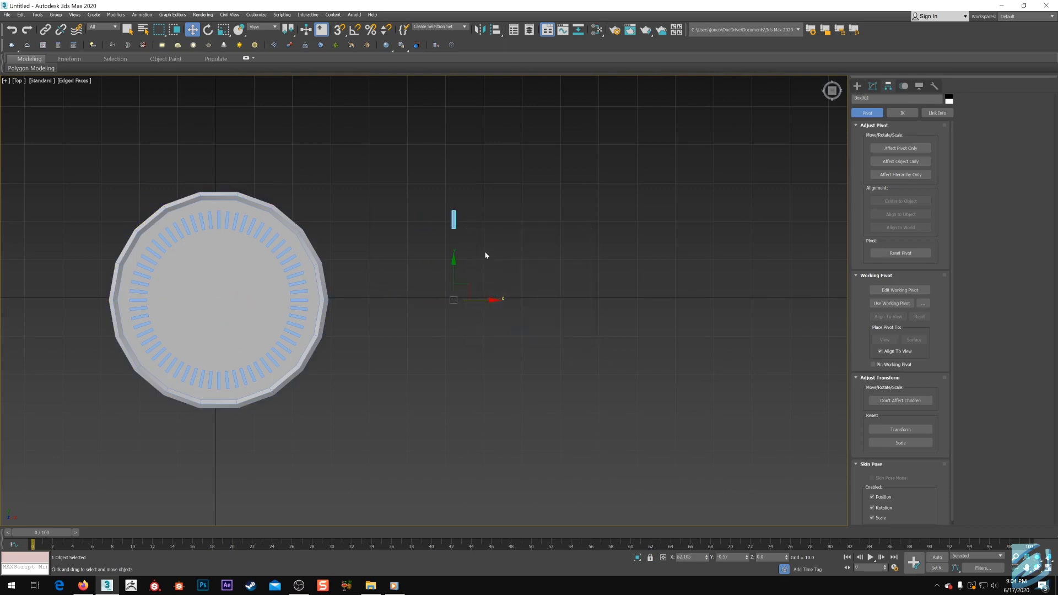
# Step: Turn on angle snap and rotate-clone the detached marker in 5-degree steps into an arc of several copies
pyautogui.press('e')
pyautogui.keyDown('shift'); pyautogui.moveTo(476, 271); pyautogui.dragTo(474, 270); pyautogui.keyUp('shift')
pyautogui.click(568, 335)
pyautogui.press('a')
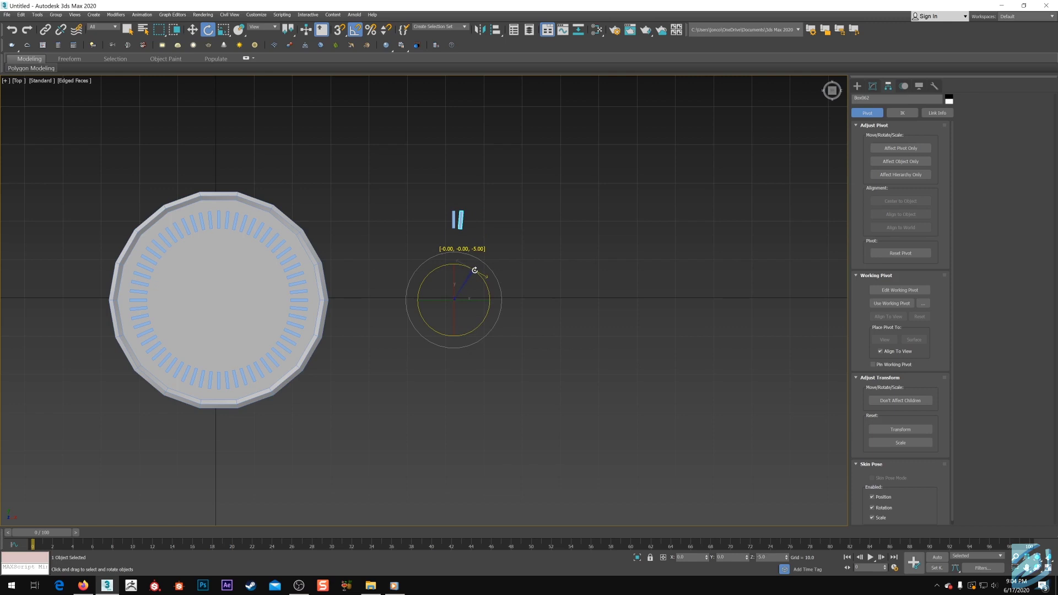
pyautogui.keyDown('shift'); pyautogui.moveTo(475, 270); pyautogui.dragTo(474, 270); pyautogui.keyUp('shift')
pyautogui.moveTo(553, 298); pyautogui.dragTo(554, 286)
pyautogui.click(535, 335)
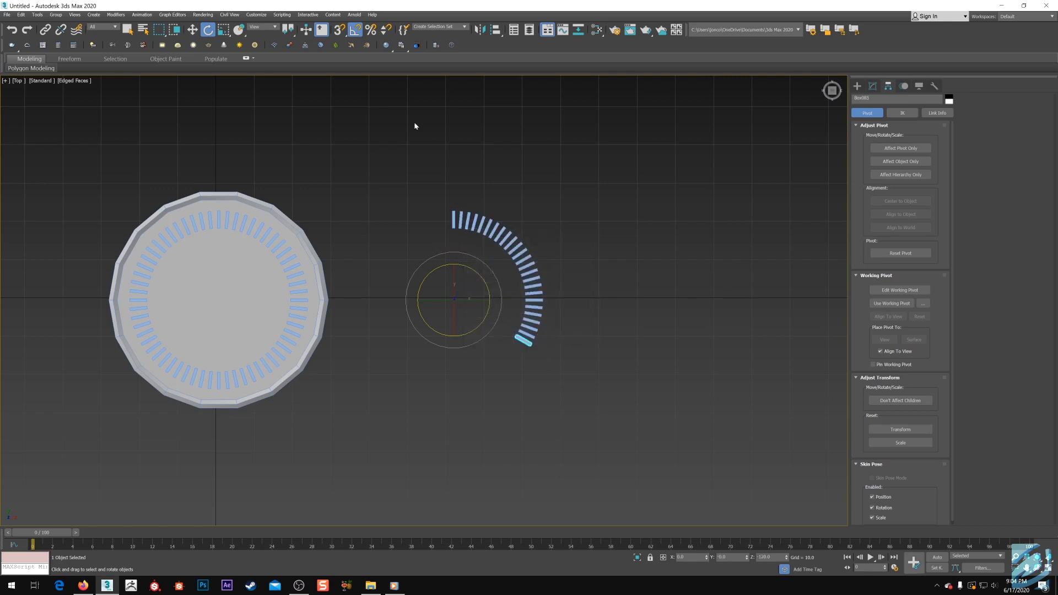
# Step: Delete the detached arc of marker copies beside the dial
pyautogui.moveTo(413, 123); pyautogui.dragTo(582, 380)
pyautogui.press('Delete')
pyautogui.scroll(4, 331, 267)
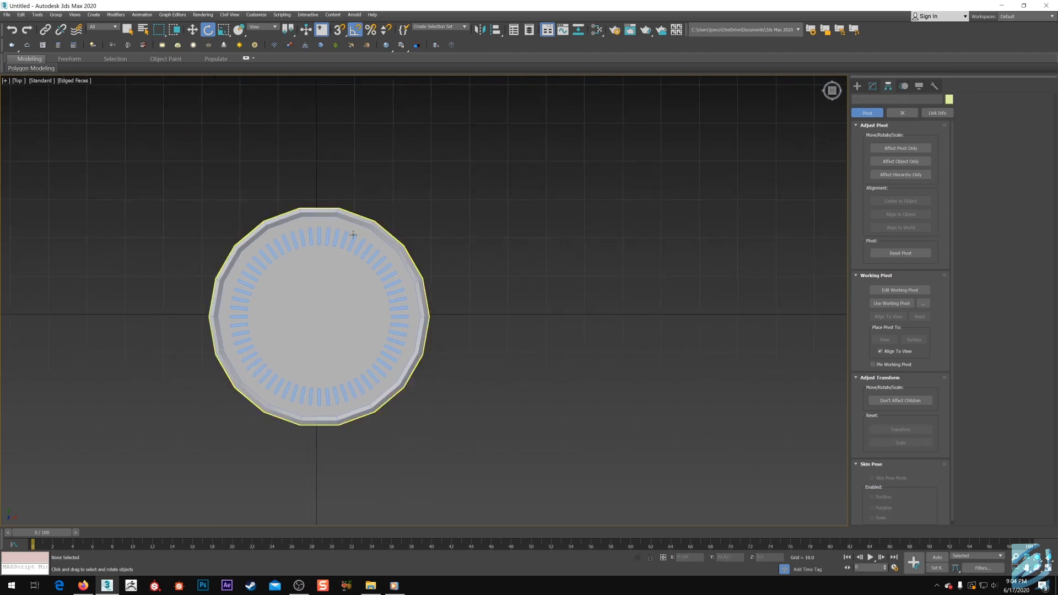
# Step: Select the box marker at the twelve o'clock position on the dial
pyautogui.click(306, 235)
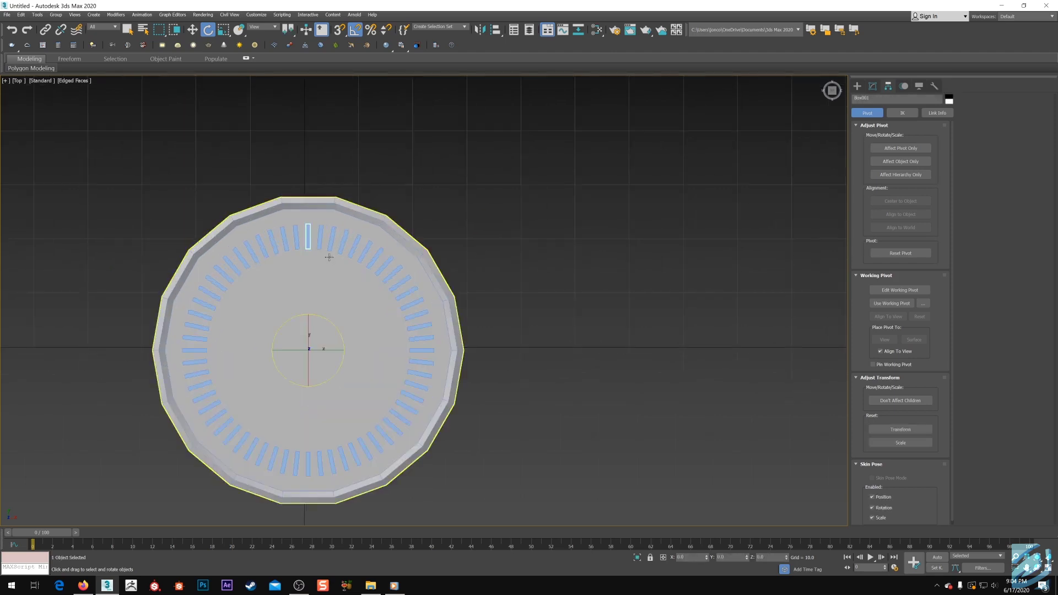
pyautogui.scroll(-3, 331, 236)
pyautogui.scroll(3, 347, 221)
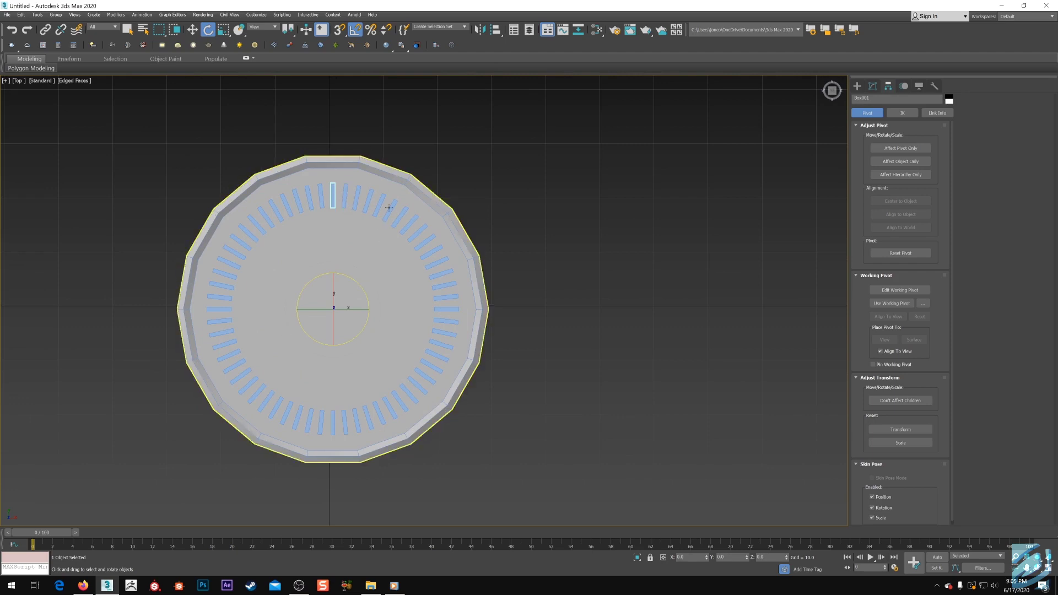
pyautogui.moveTo(362, 252); pyautogui.dragTo(368, 238, button='middle')
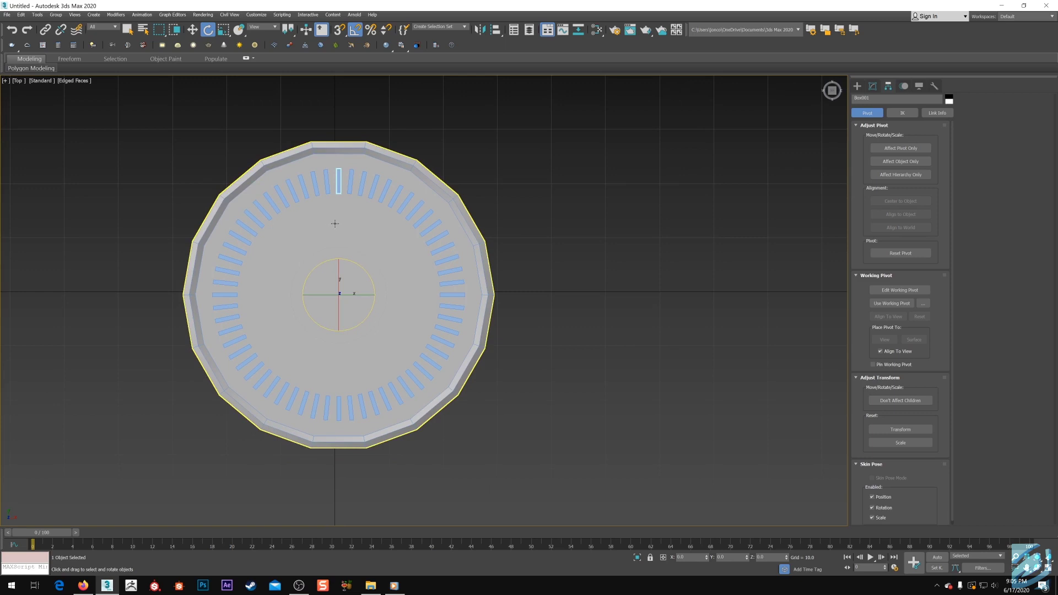
pyautogui.moveTo(416, 287); pyautogui.dragTo(406, 272, button='middle')
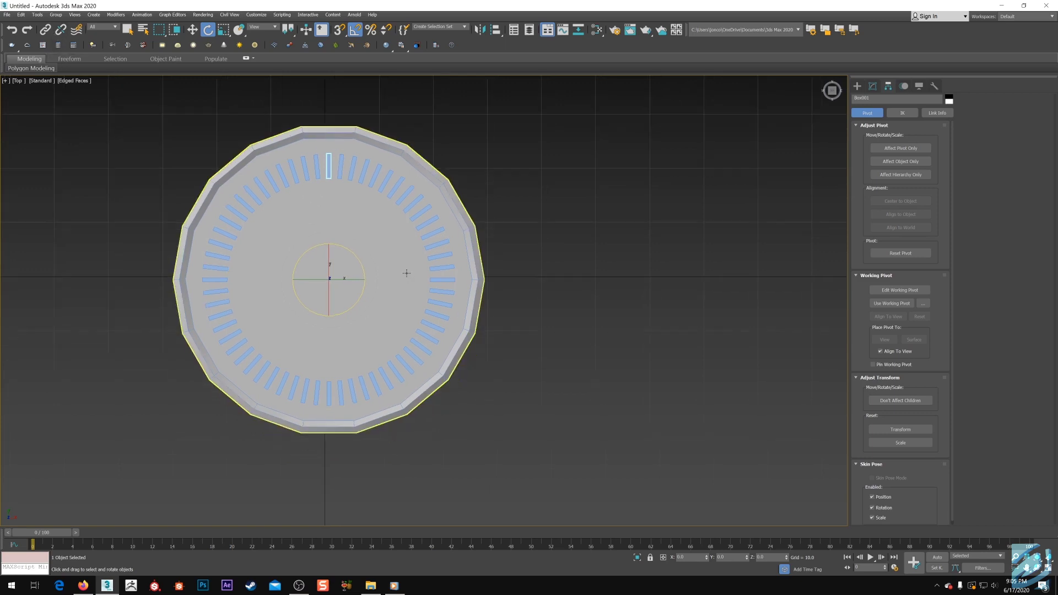